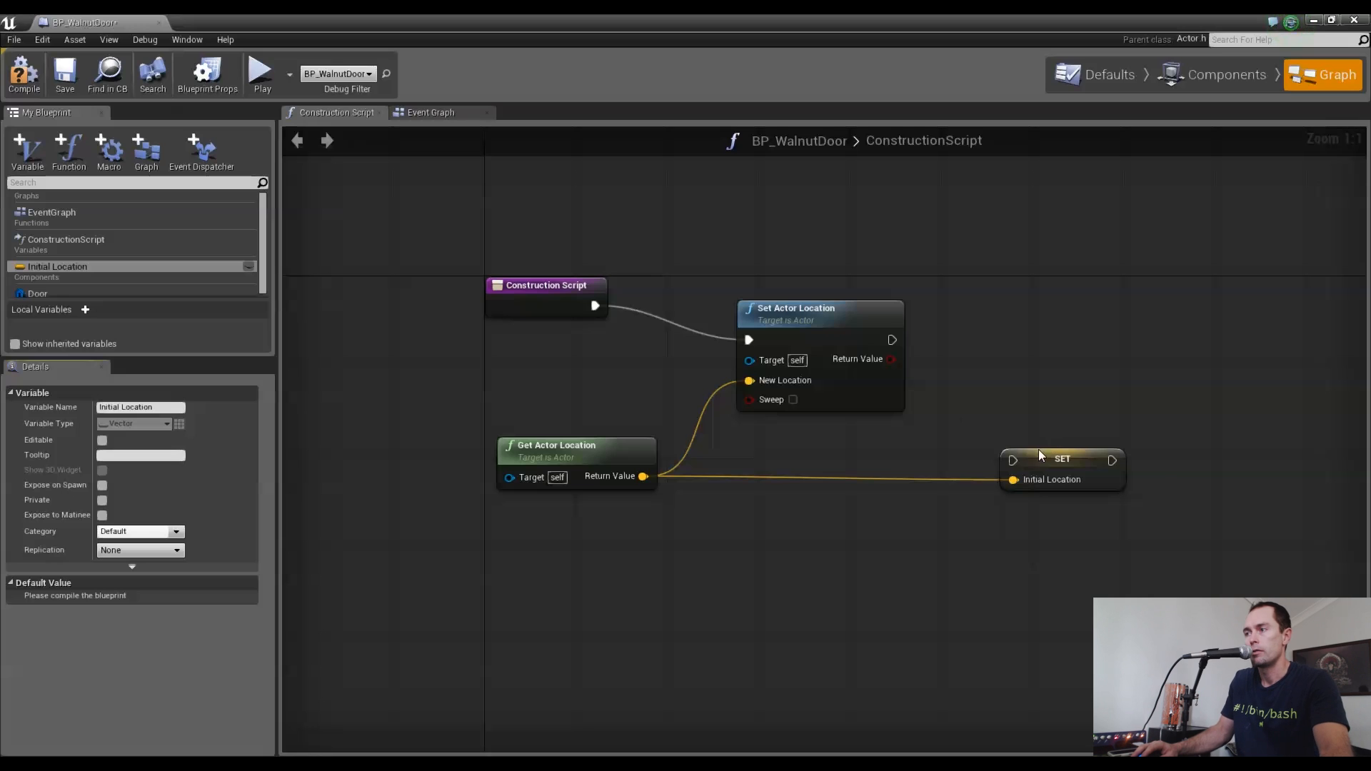
Reposition the Initial Location SET node and connect Set Actor Location's execution output to its execution input
drag(1054, 460, 1050, 444)
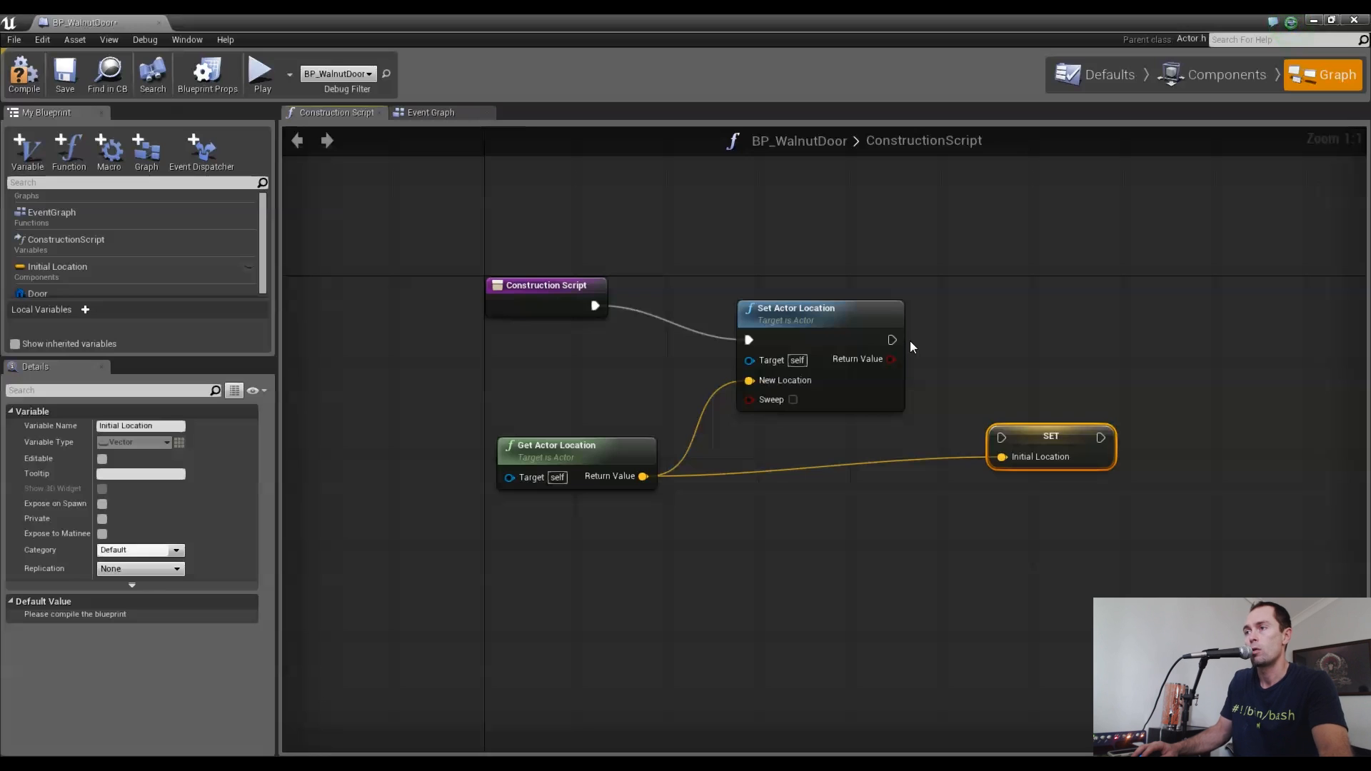
drag(892, 340, 998, 439)
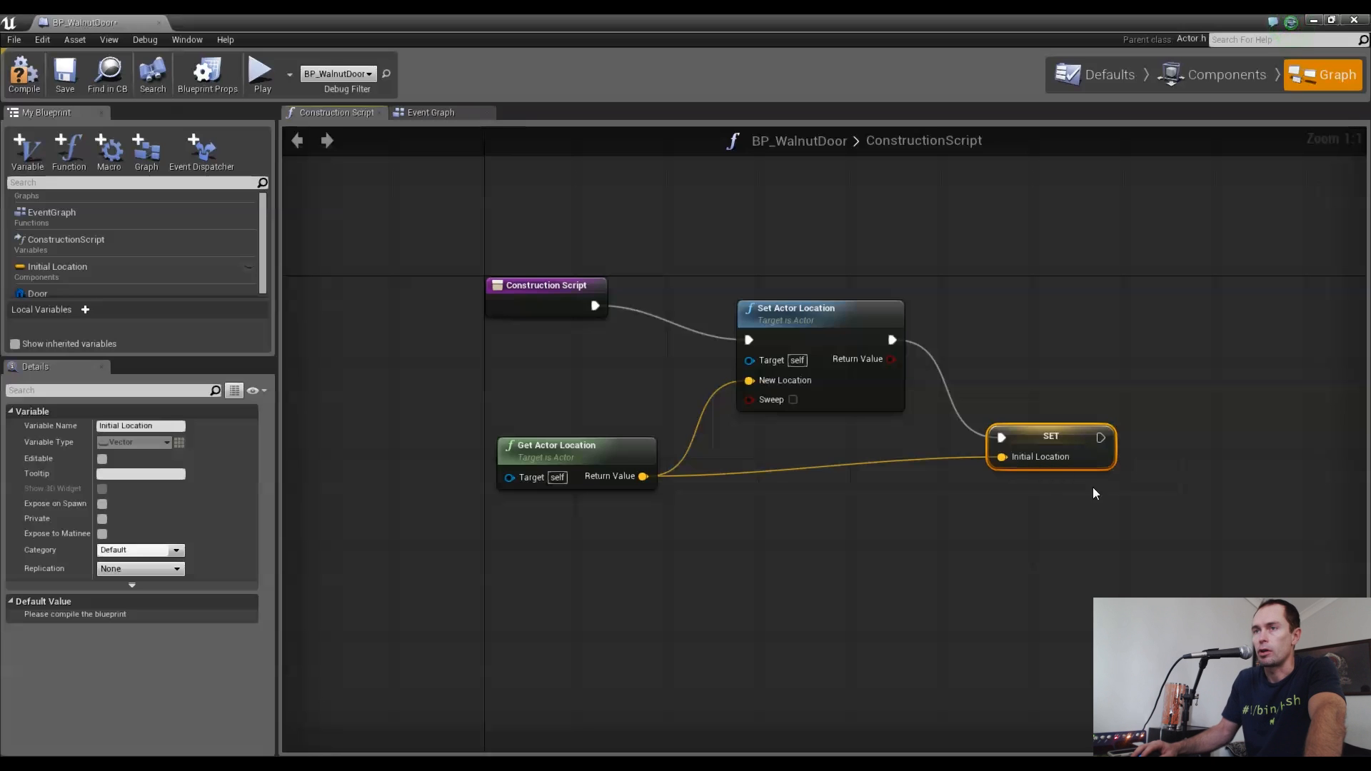
Add a custom event named Activate Door to the Event Graph and place it near the graph's upper-left area
click(431, 112)
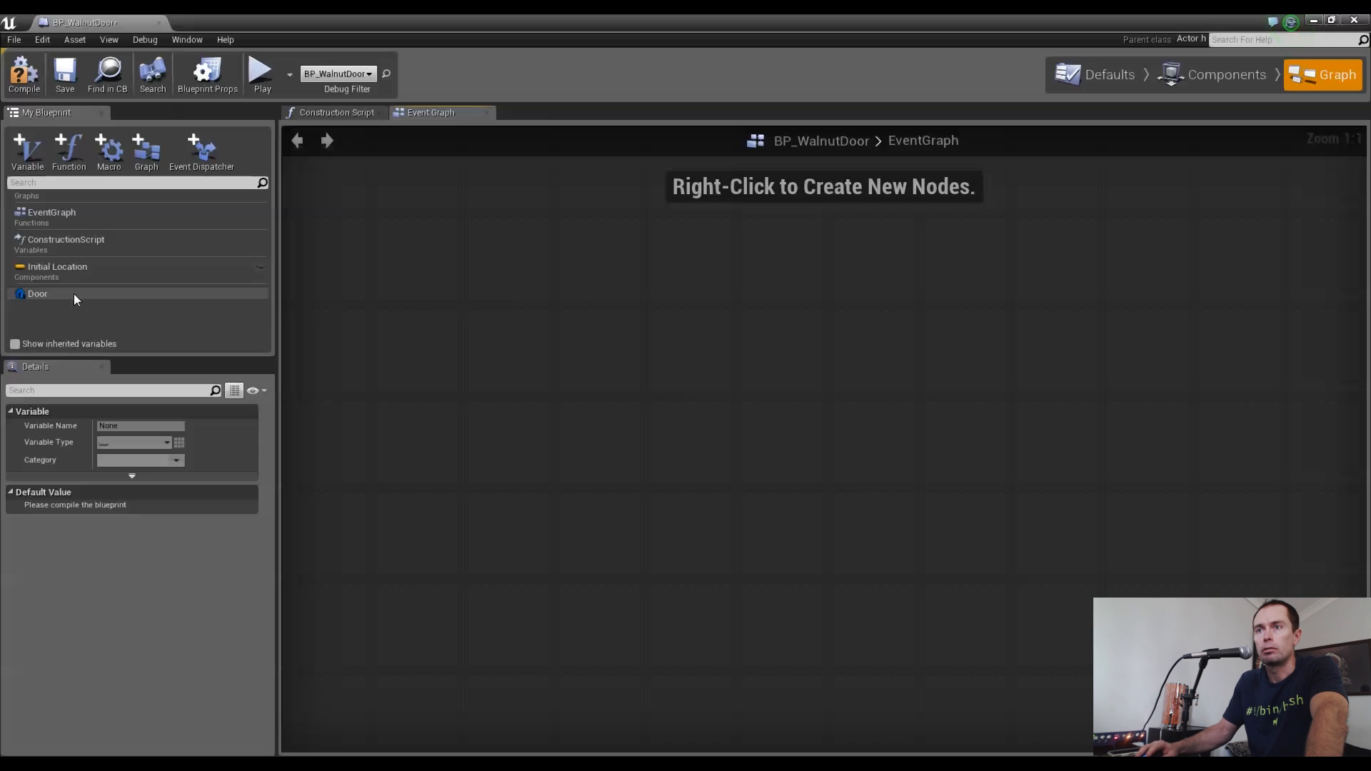
right_click(428, 324)
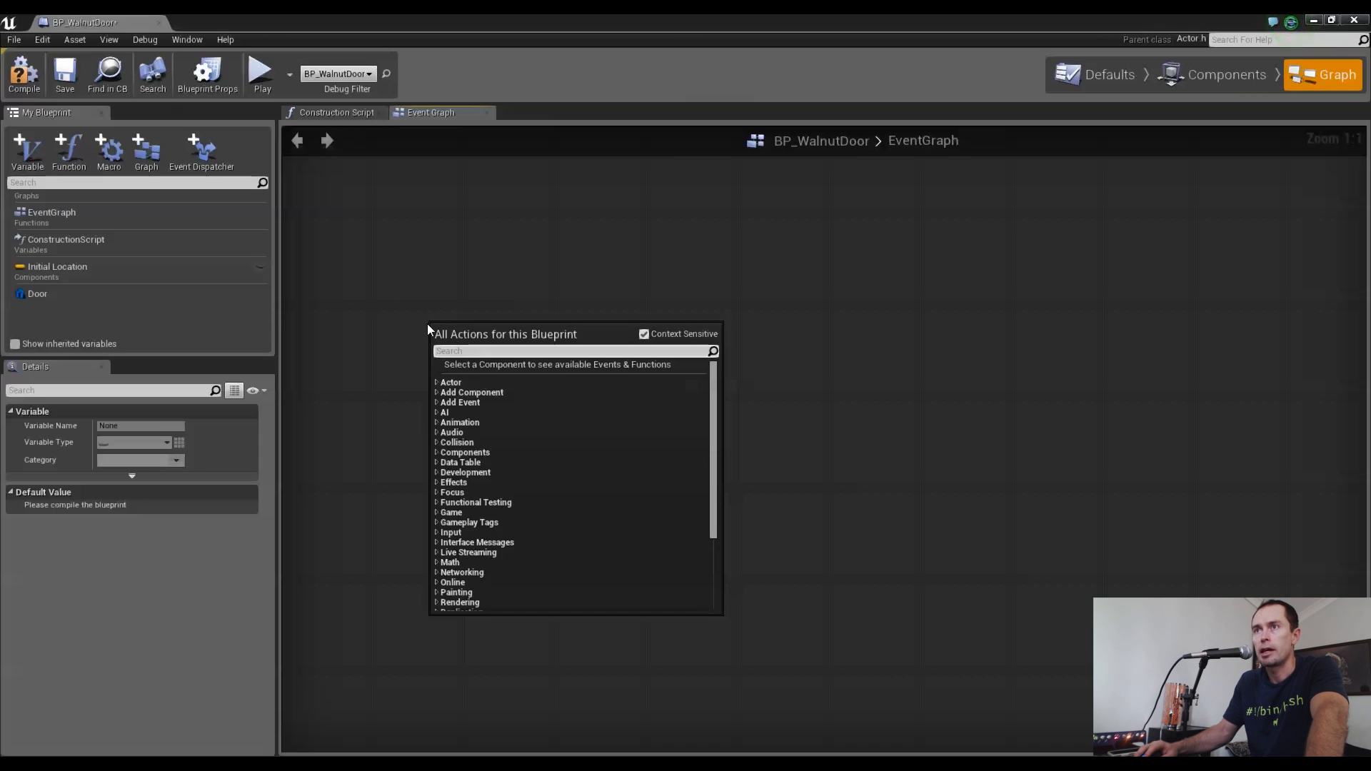
click(437, 402)
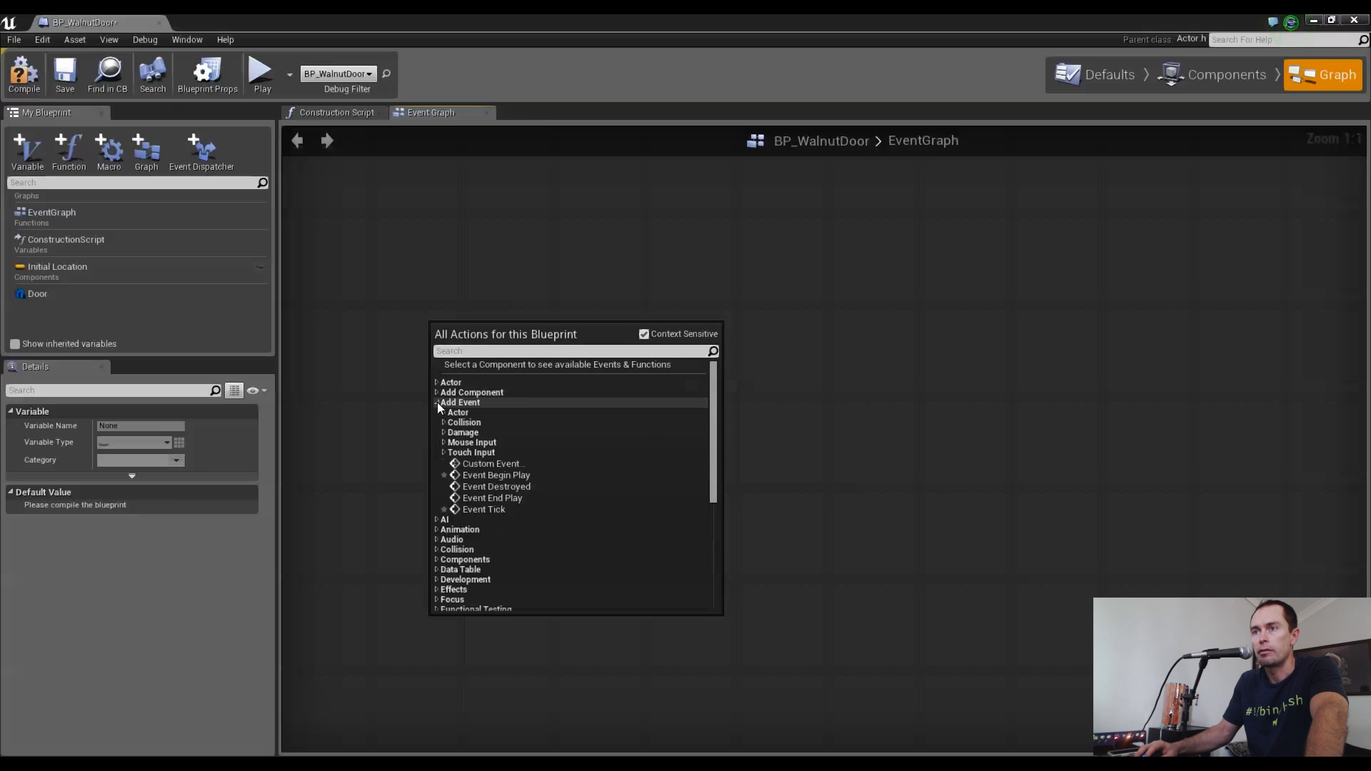
click(494, 464)
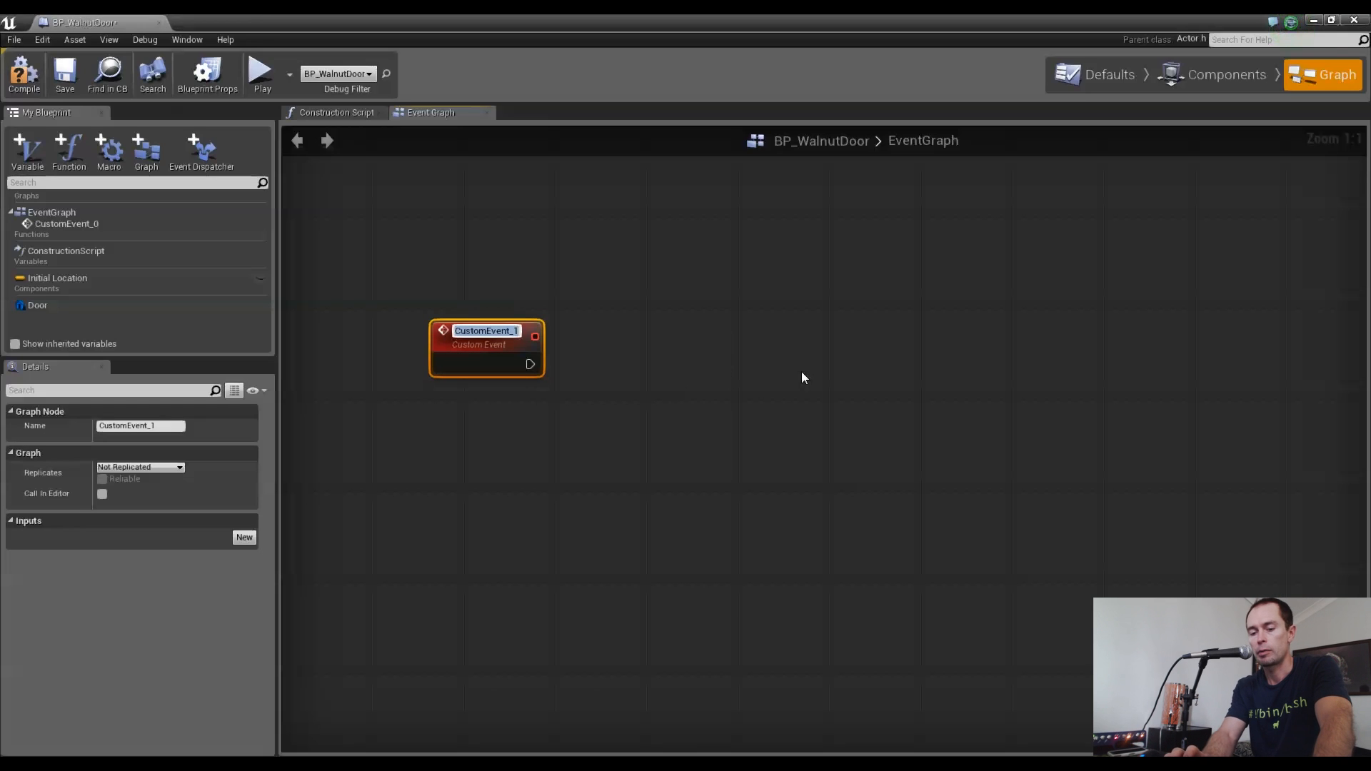
text(Activate Door)
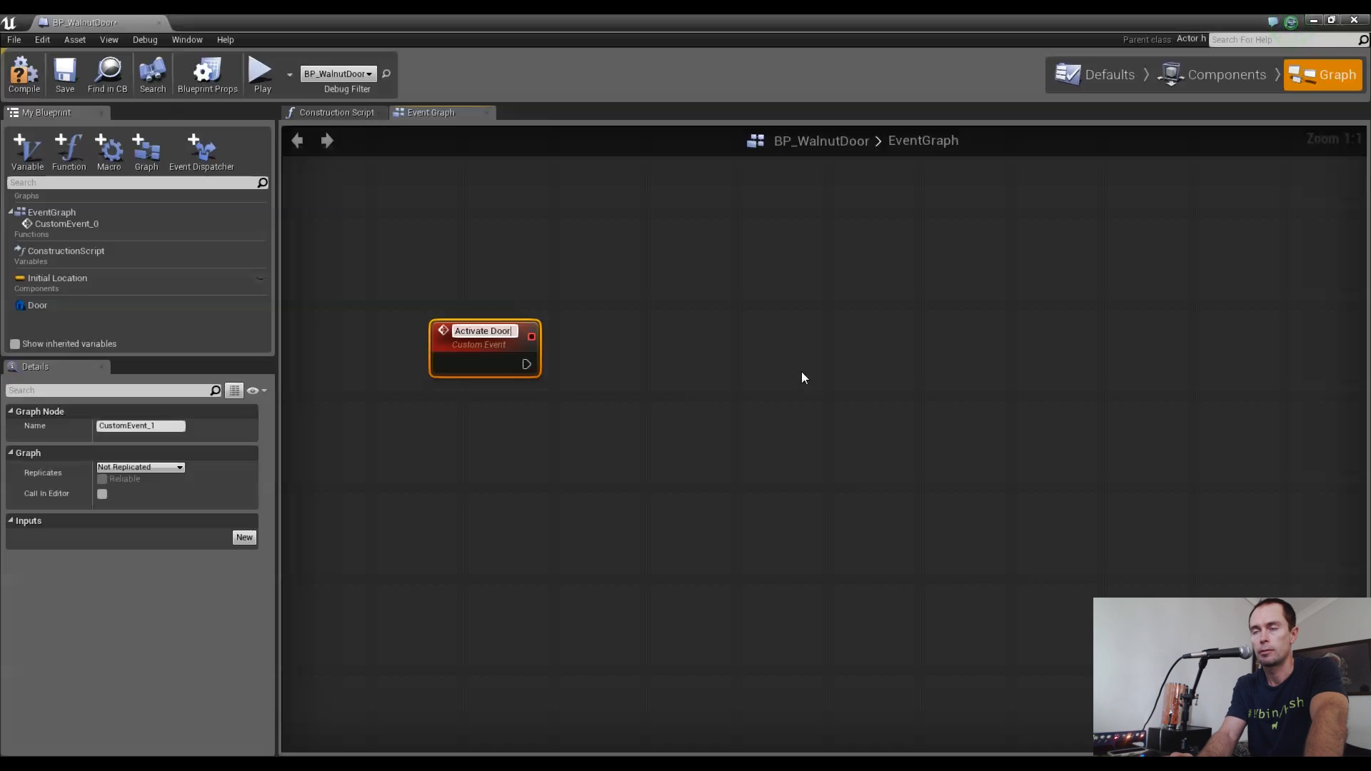
key(Return)
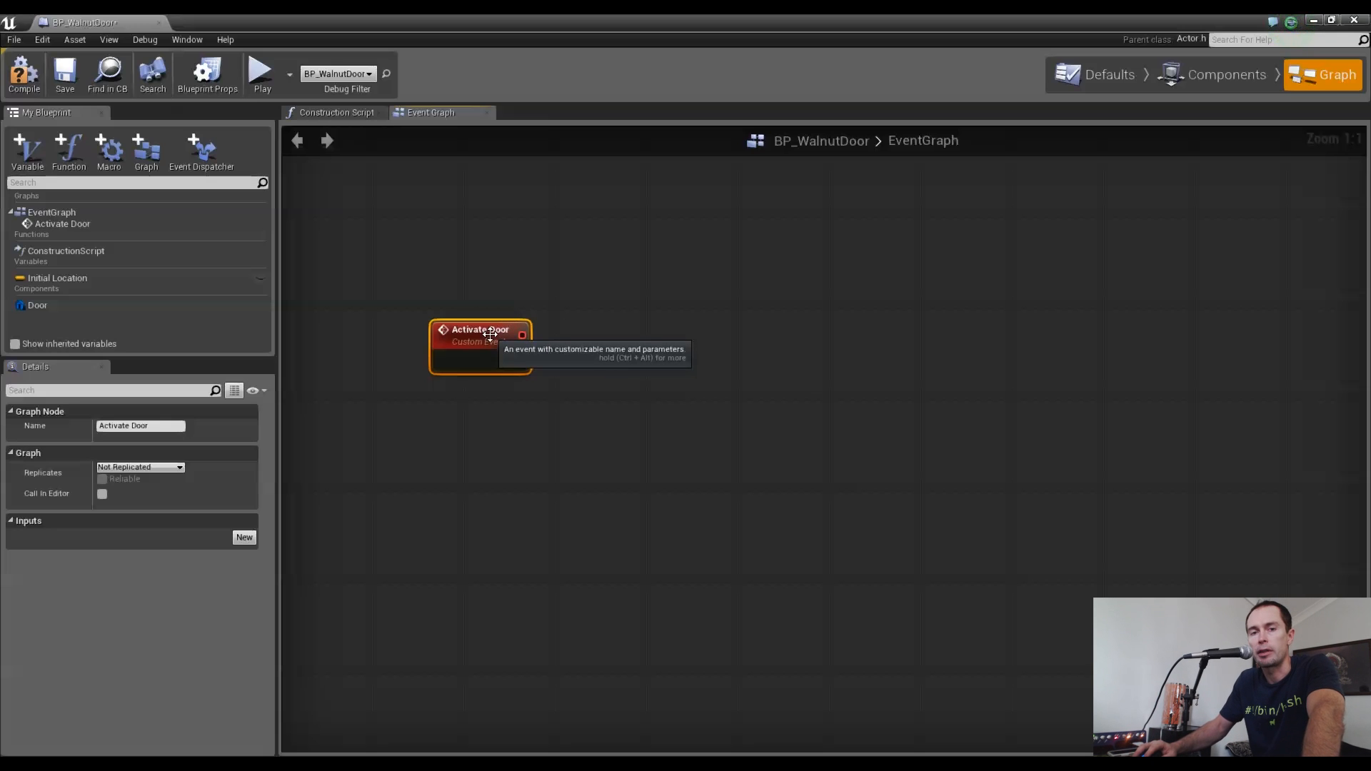
drag(490, 333, 491, 297)
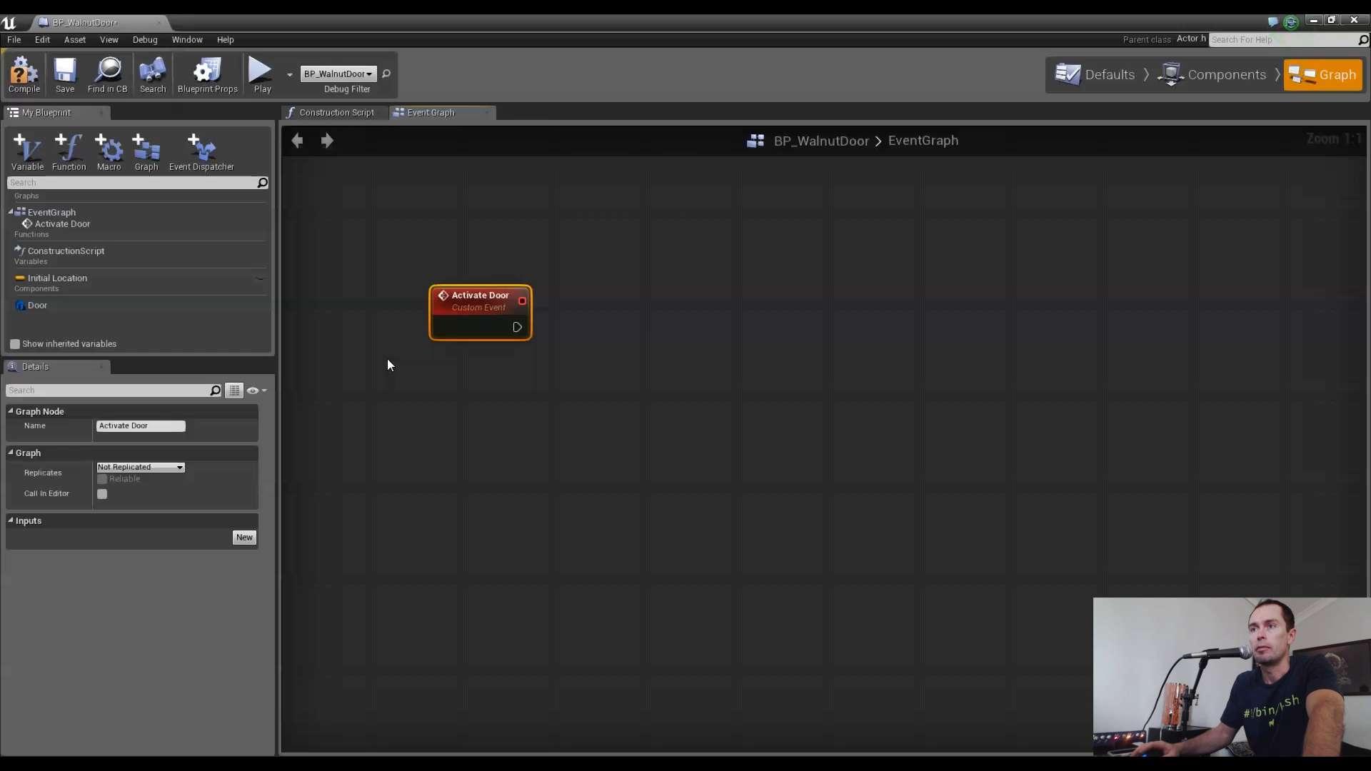
mouse_move(477, 305)
mouse_down()
mouse_move(453, 301)
mouse_move(477, 283)
mouse_up()
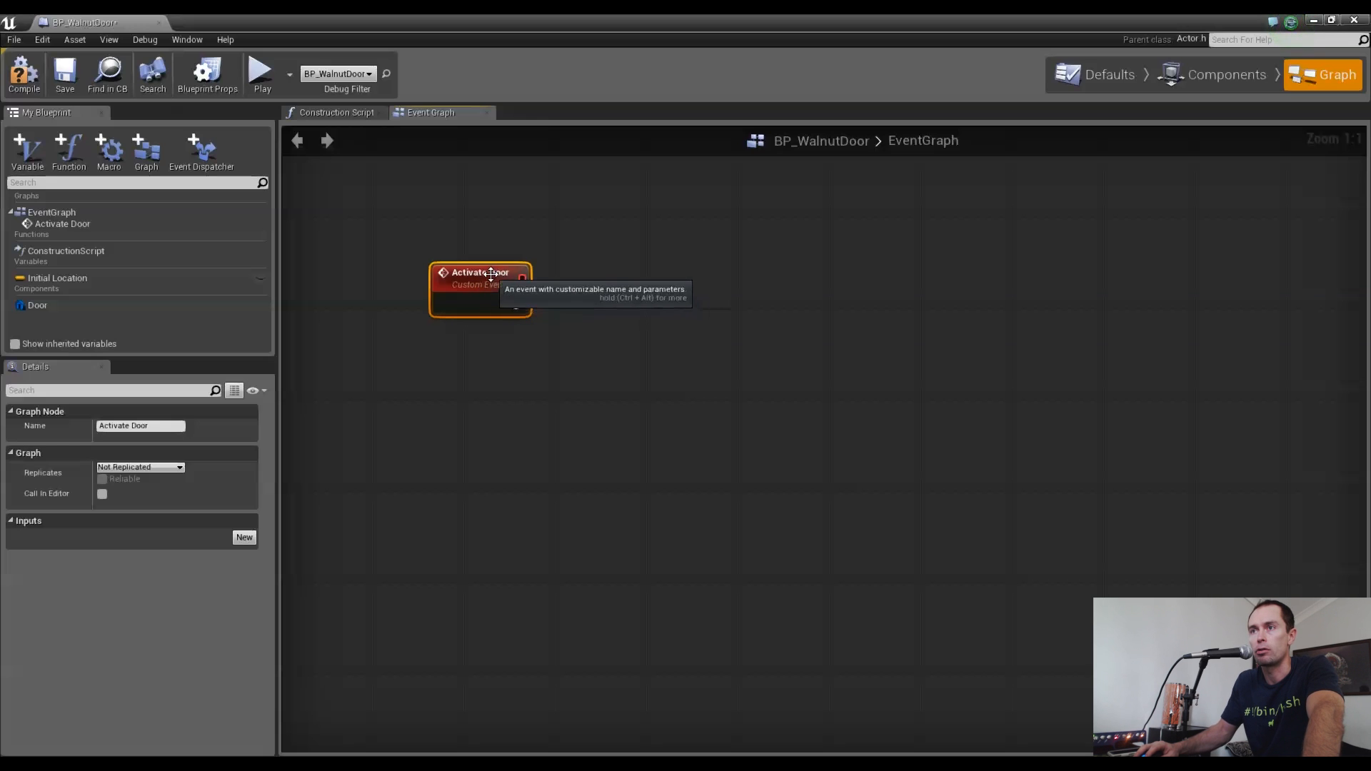
drag(491, 275, 501, 286)
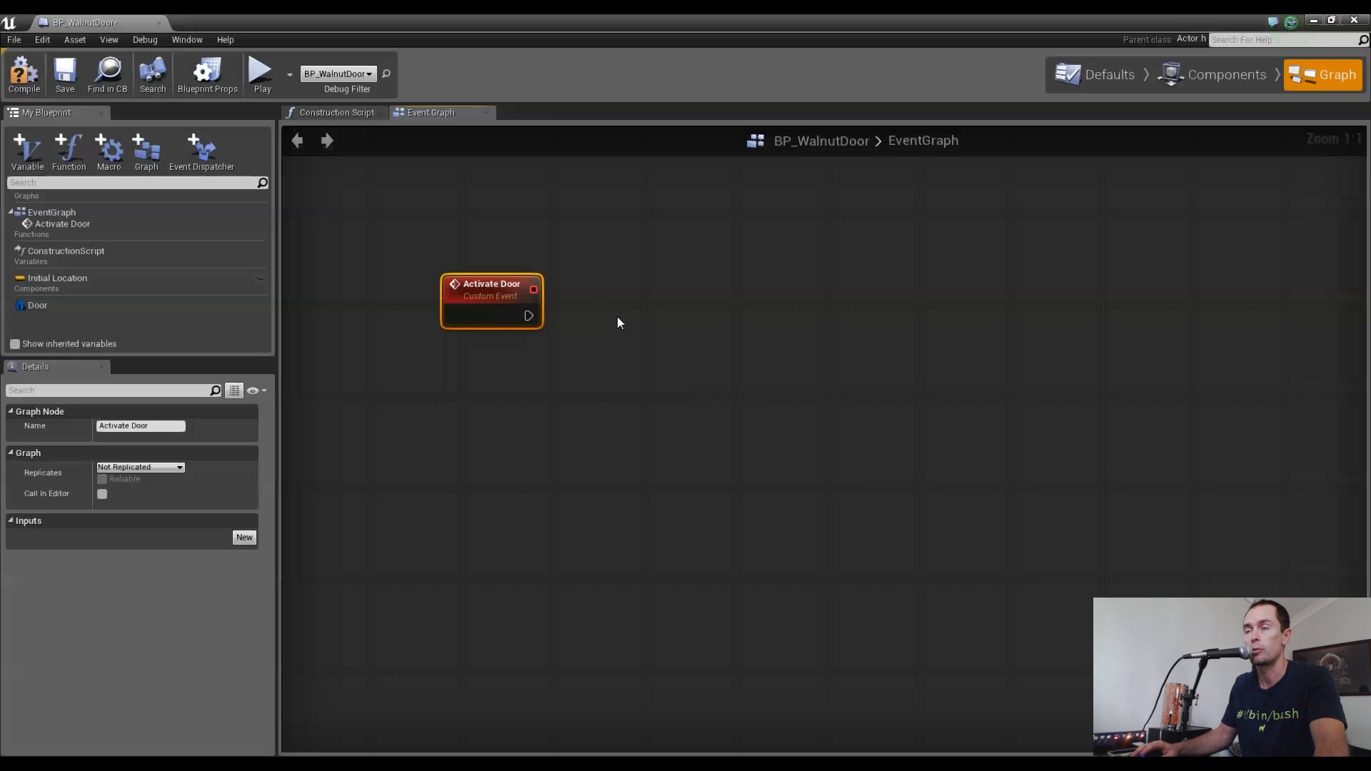
drag(504, 282, 447, 253)
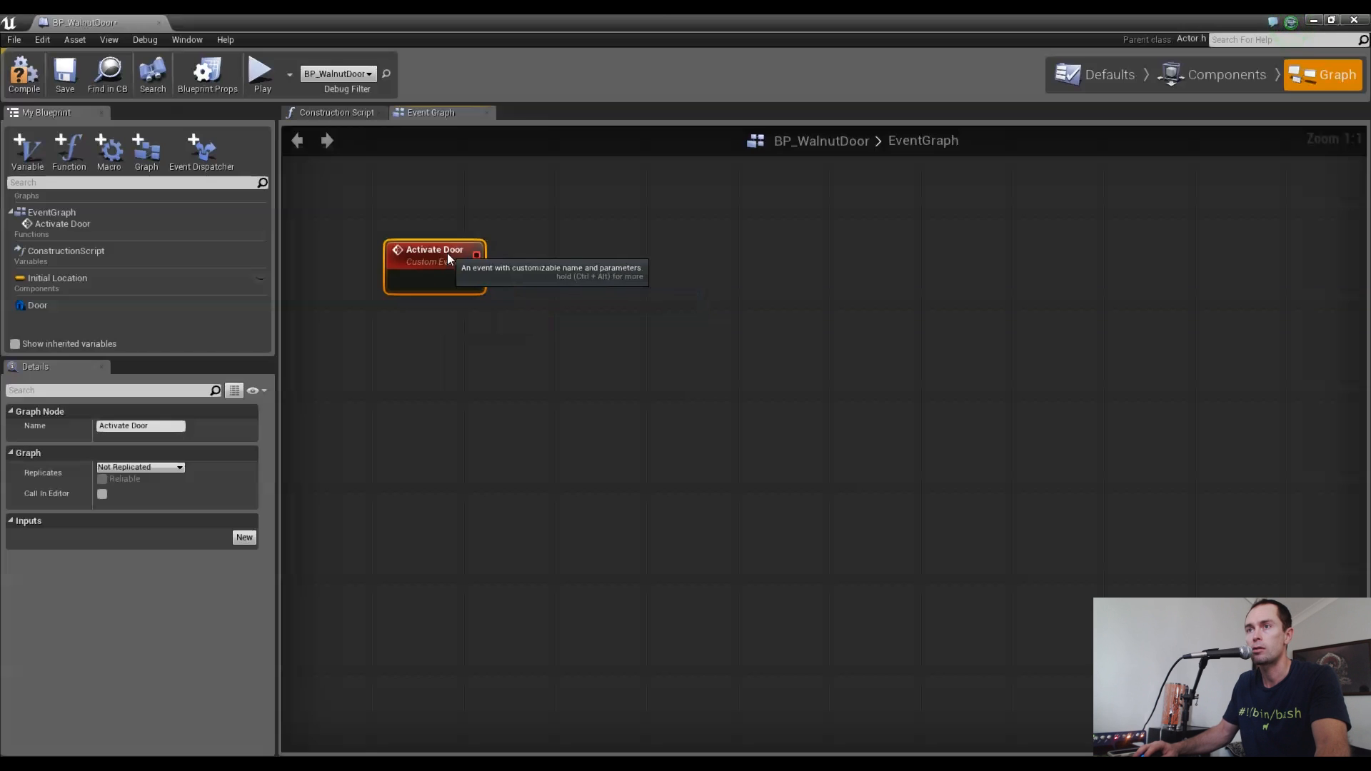
Add a timeline named Door Movement to the Event Graph, below and to the right of the Activate Door event
right_click(601, 299)
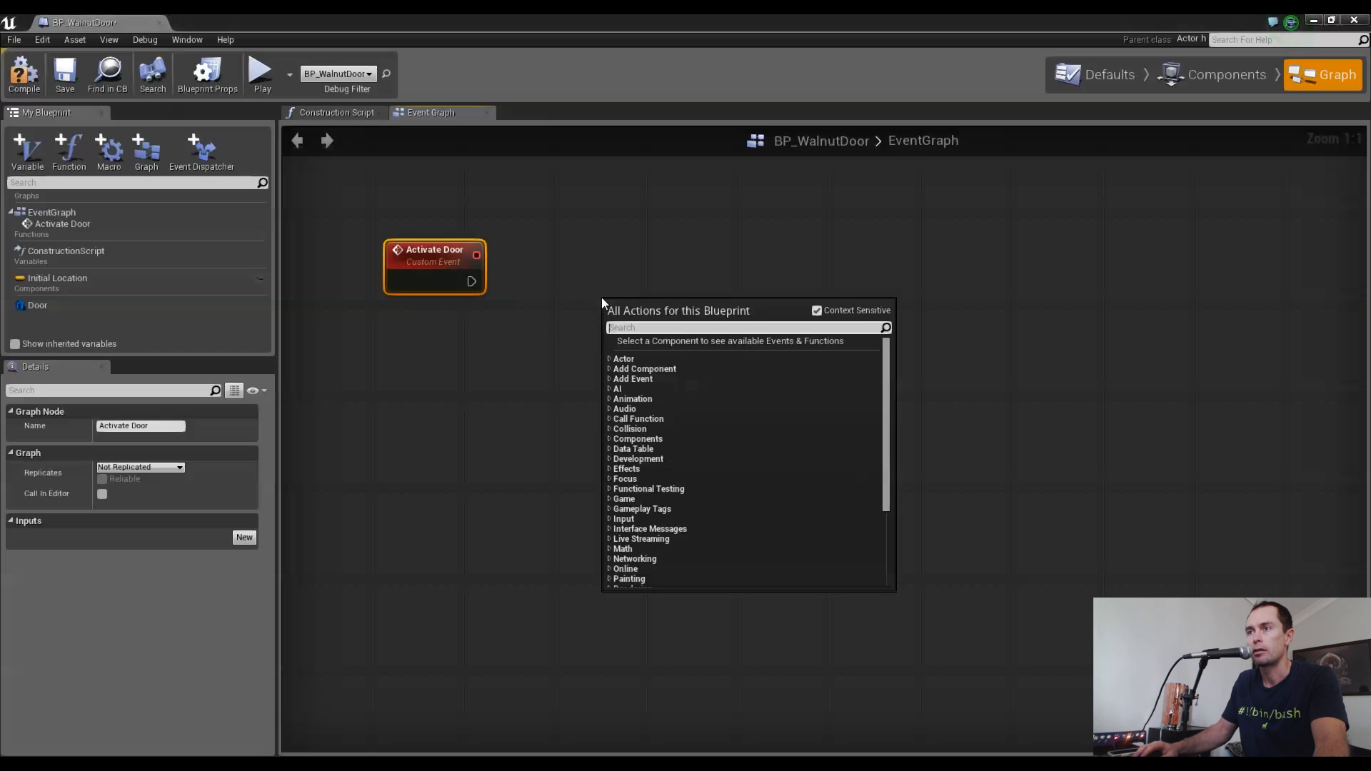
scroll(703, 473, down, 5)
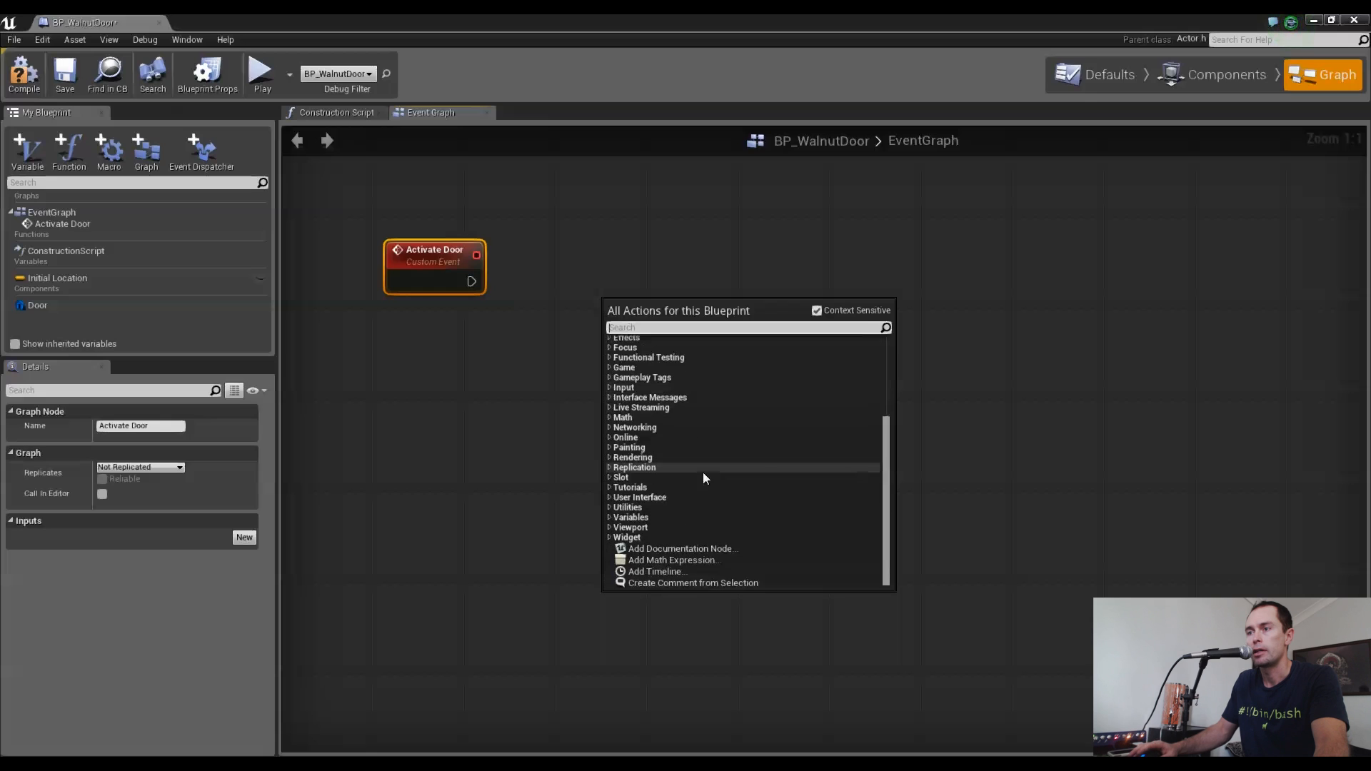
click(671, 572)
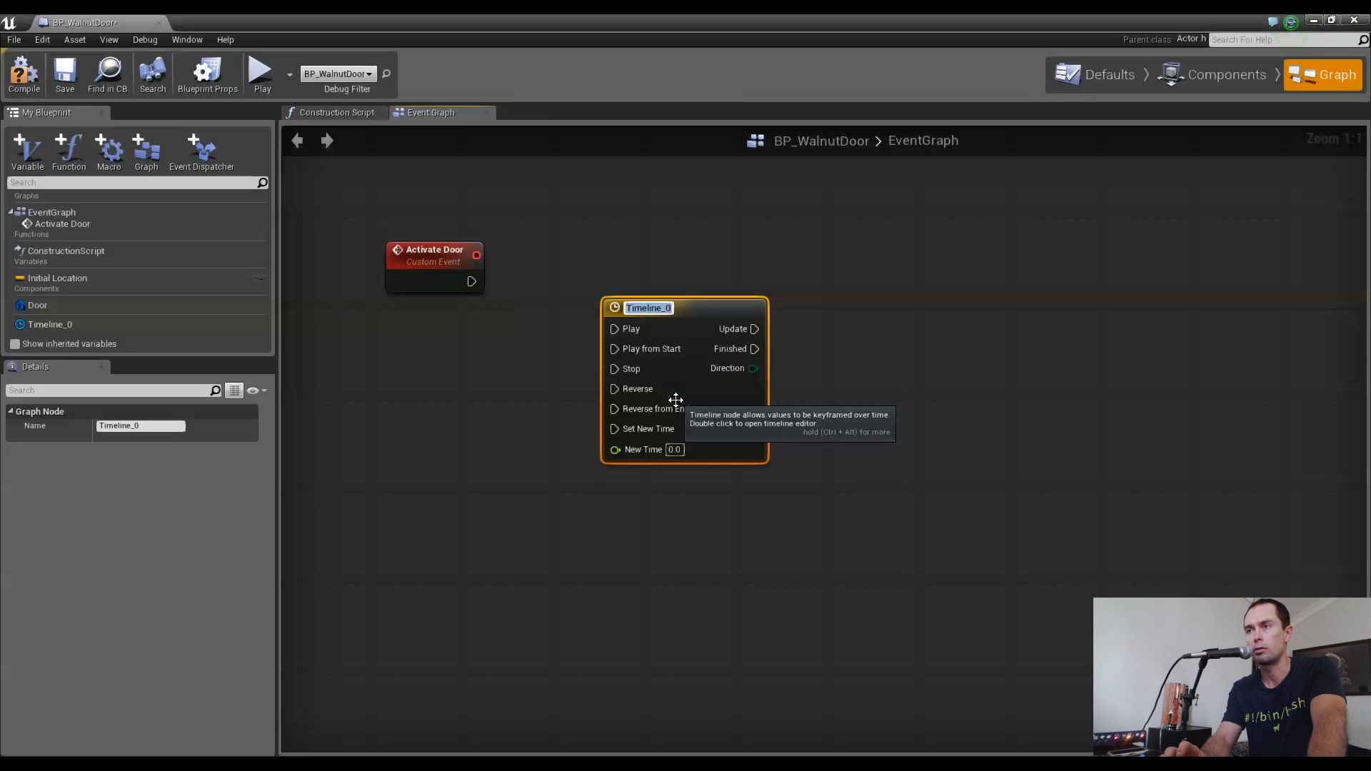
text(Door)
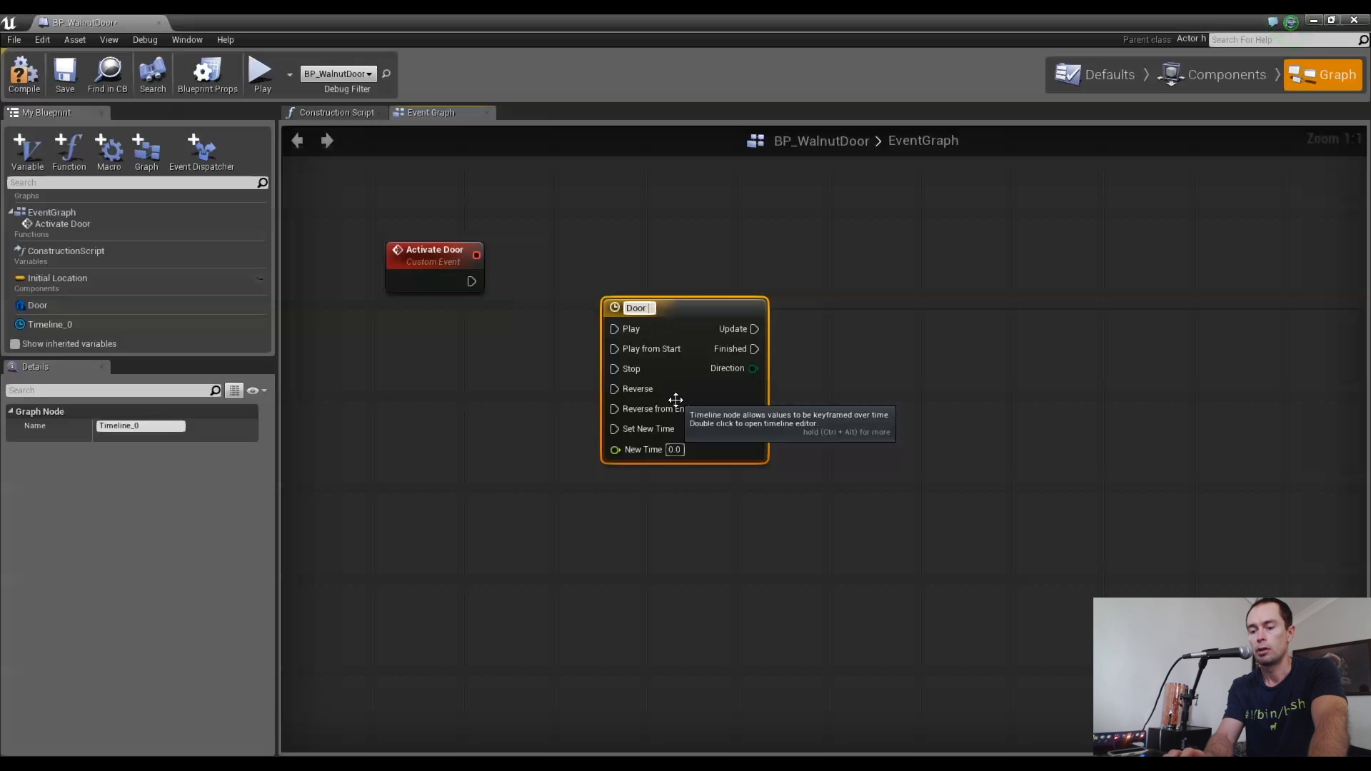
text( Move)
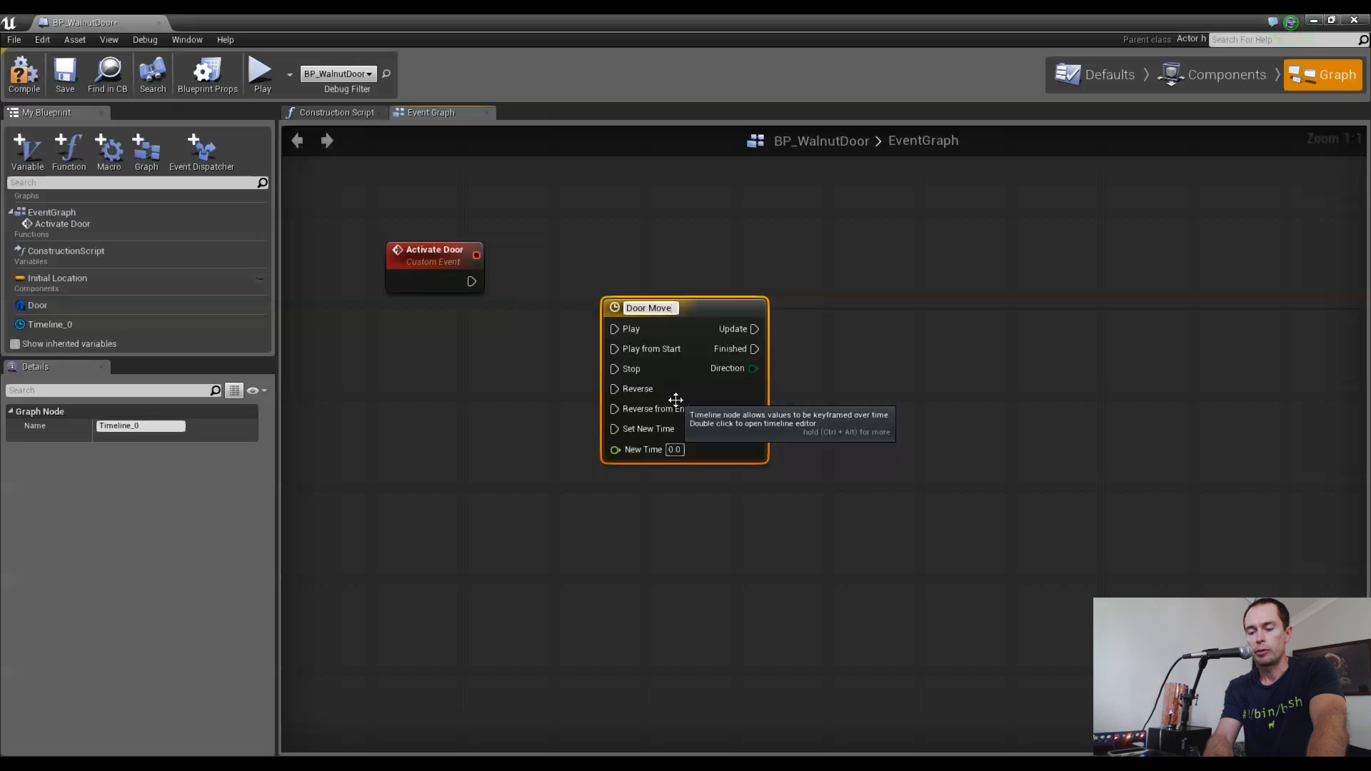
text(ment)
key(Return)
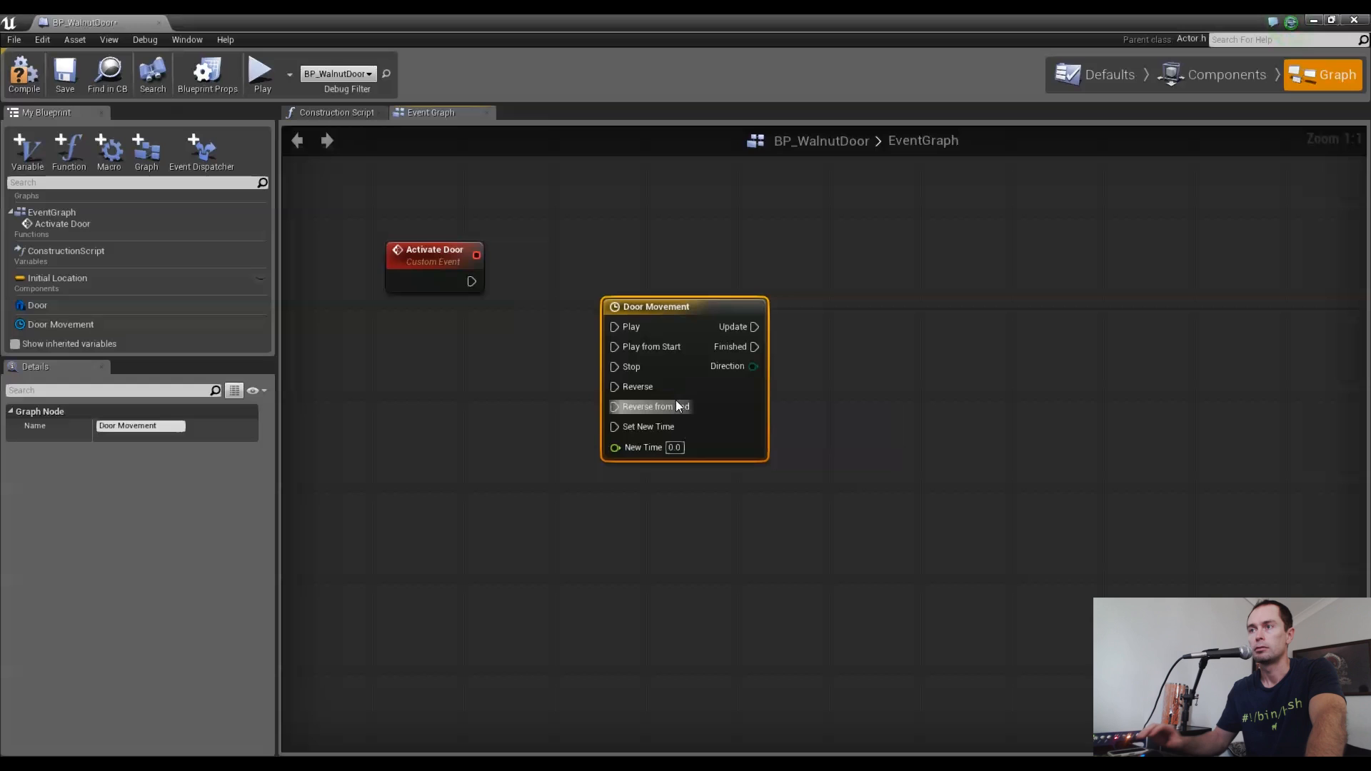
Open the Door Movement timeline and add a vector track named Door Location
double_click(657, 310)
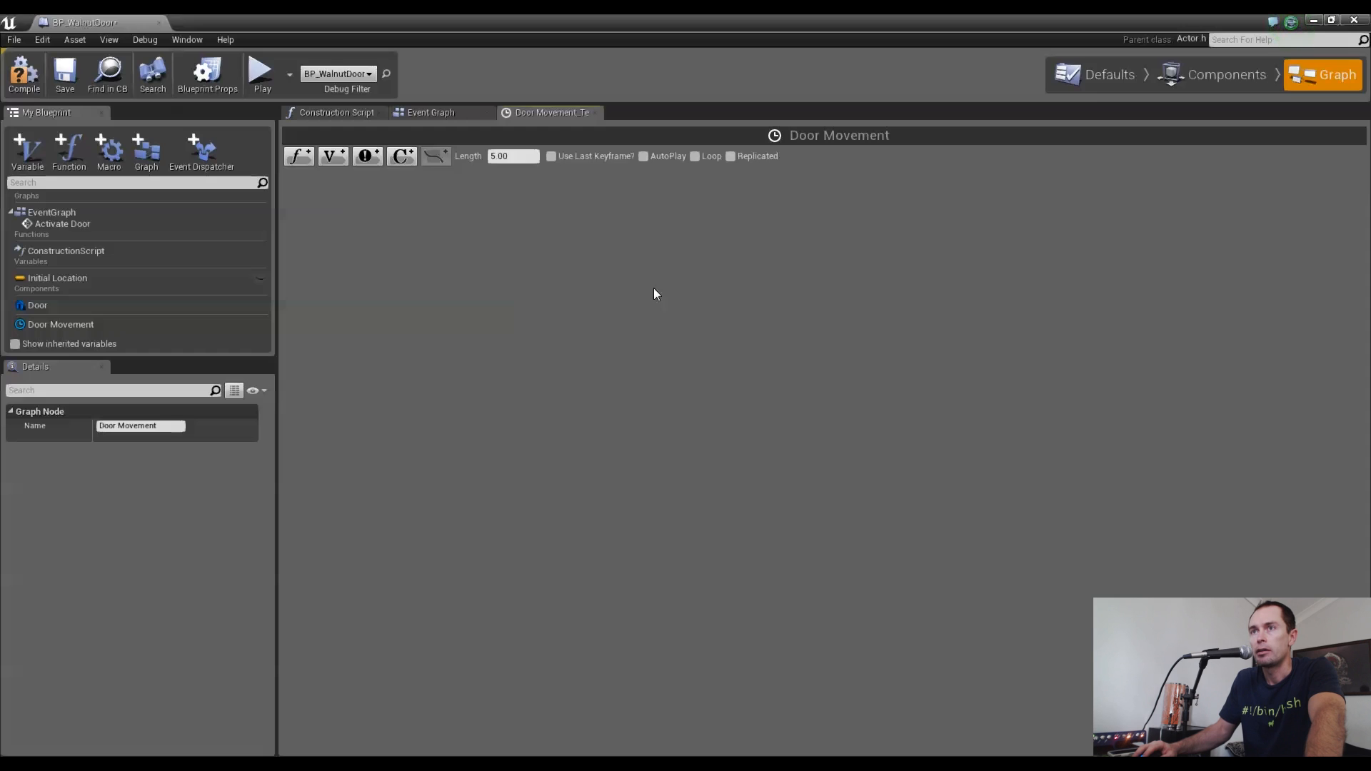
click(333, 156)
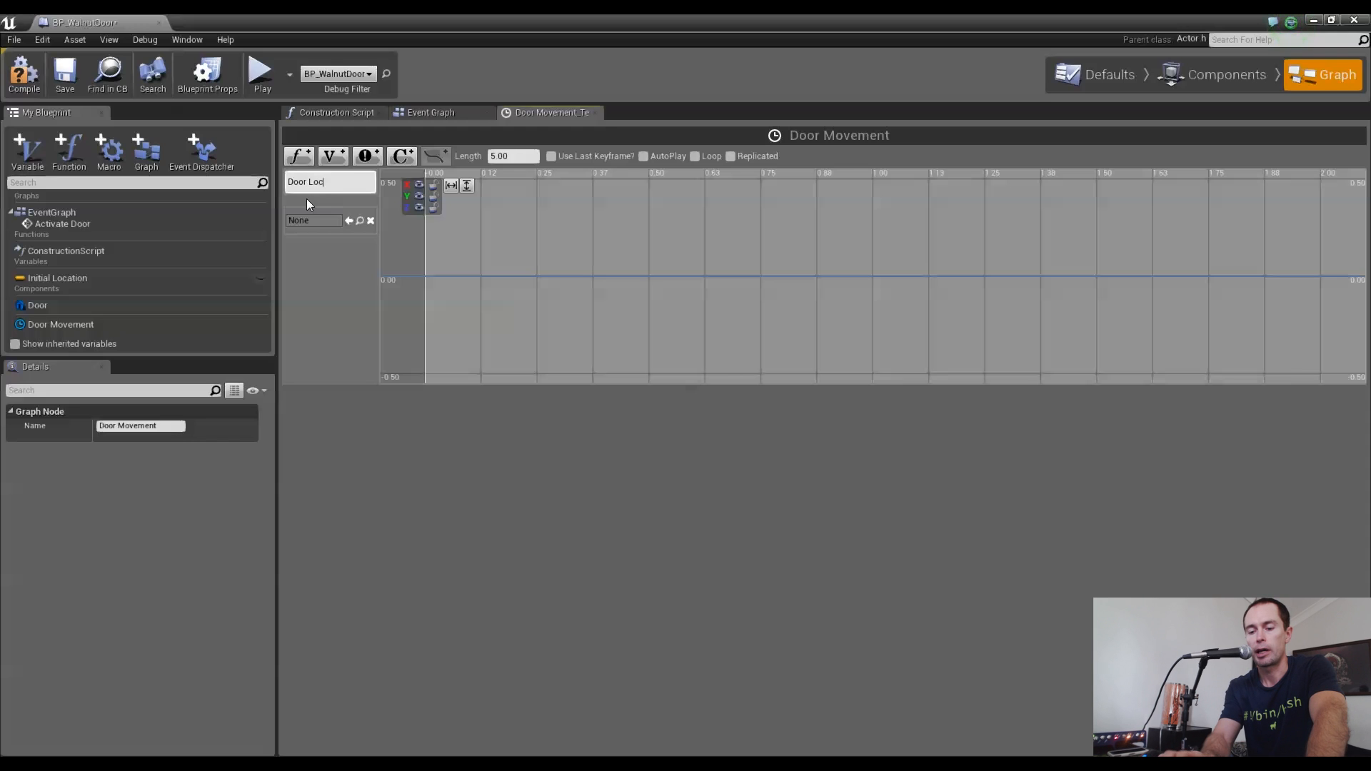
key(Return)
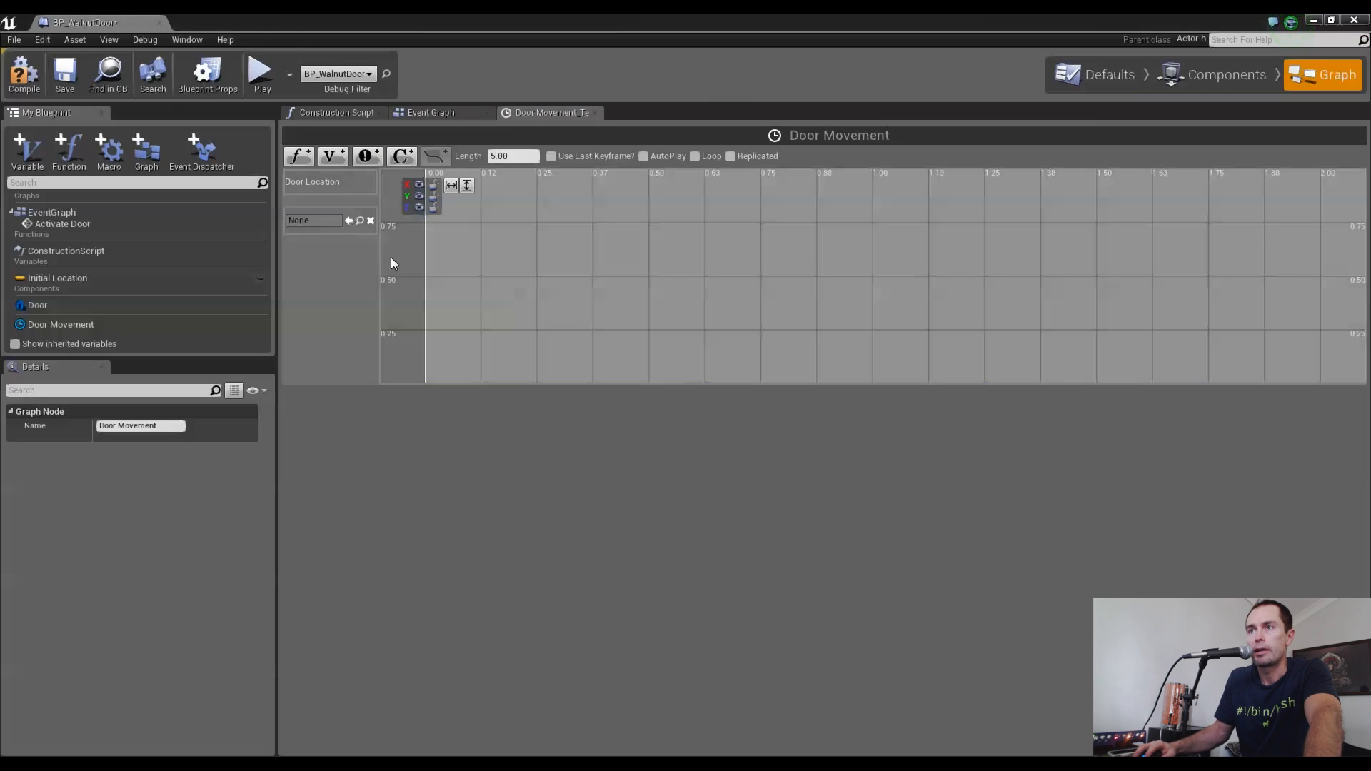
Lock the X and Y curves of the Door Location track and add a Z key at time 0 with value 0
click(433, 197)
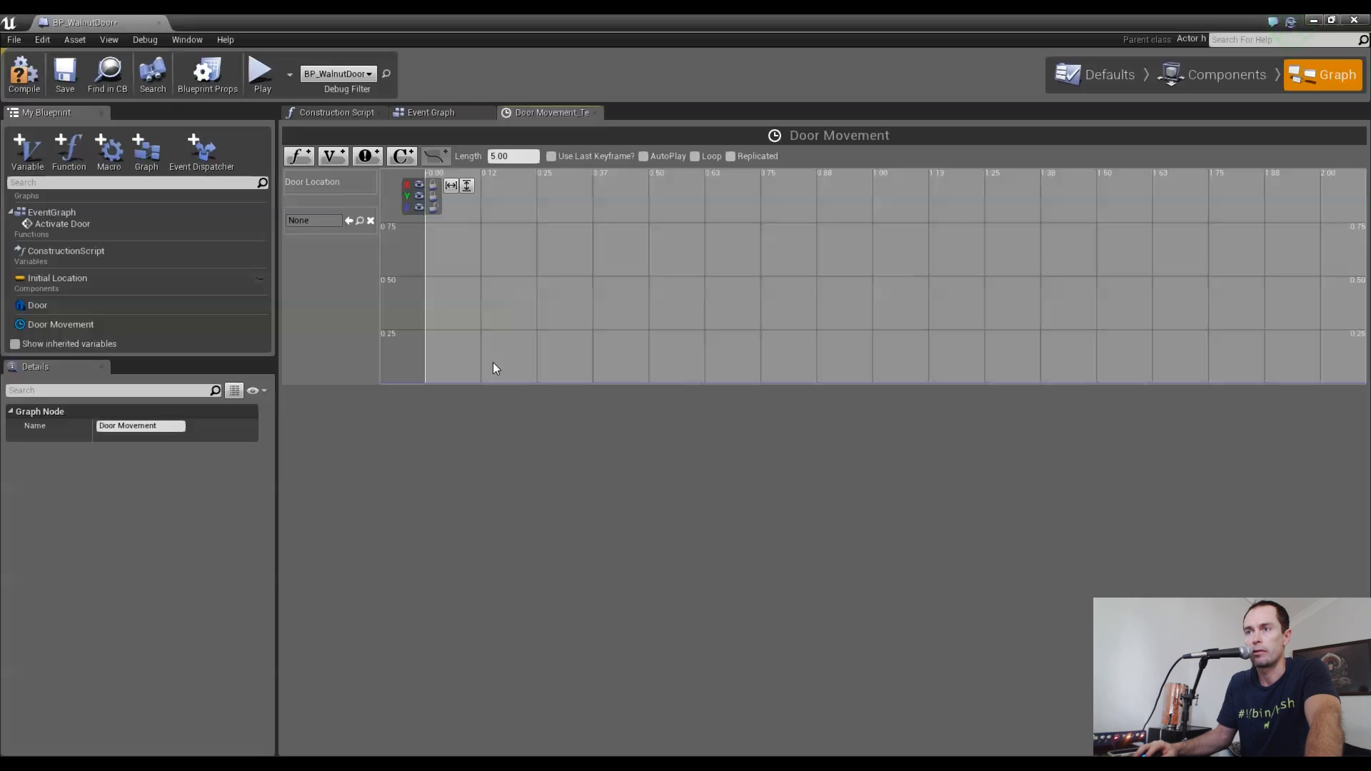
shift+click(484, 342)
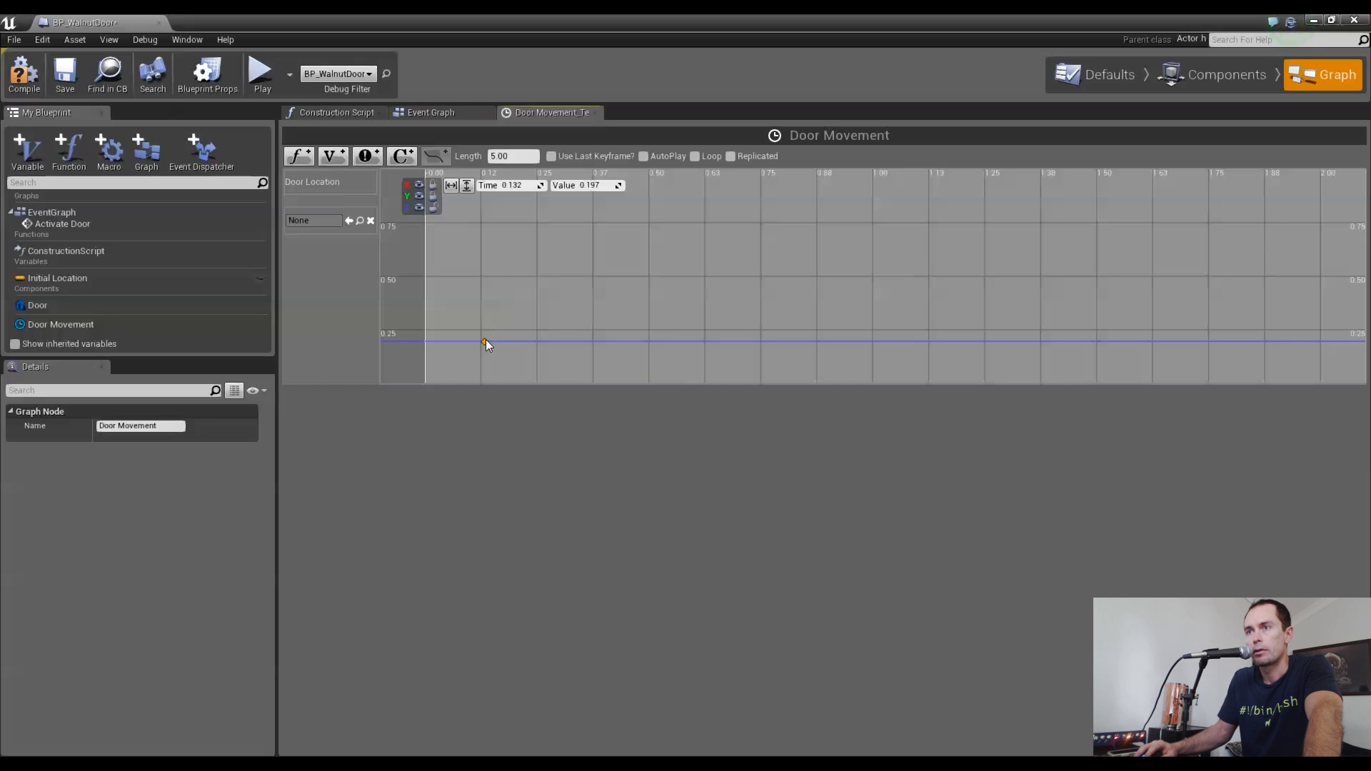
click(512, 185)
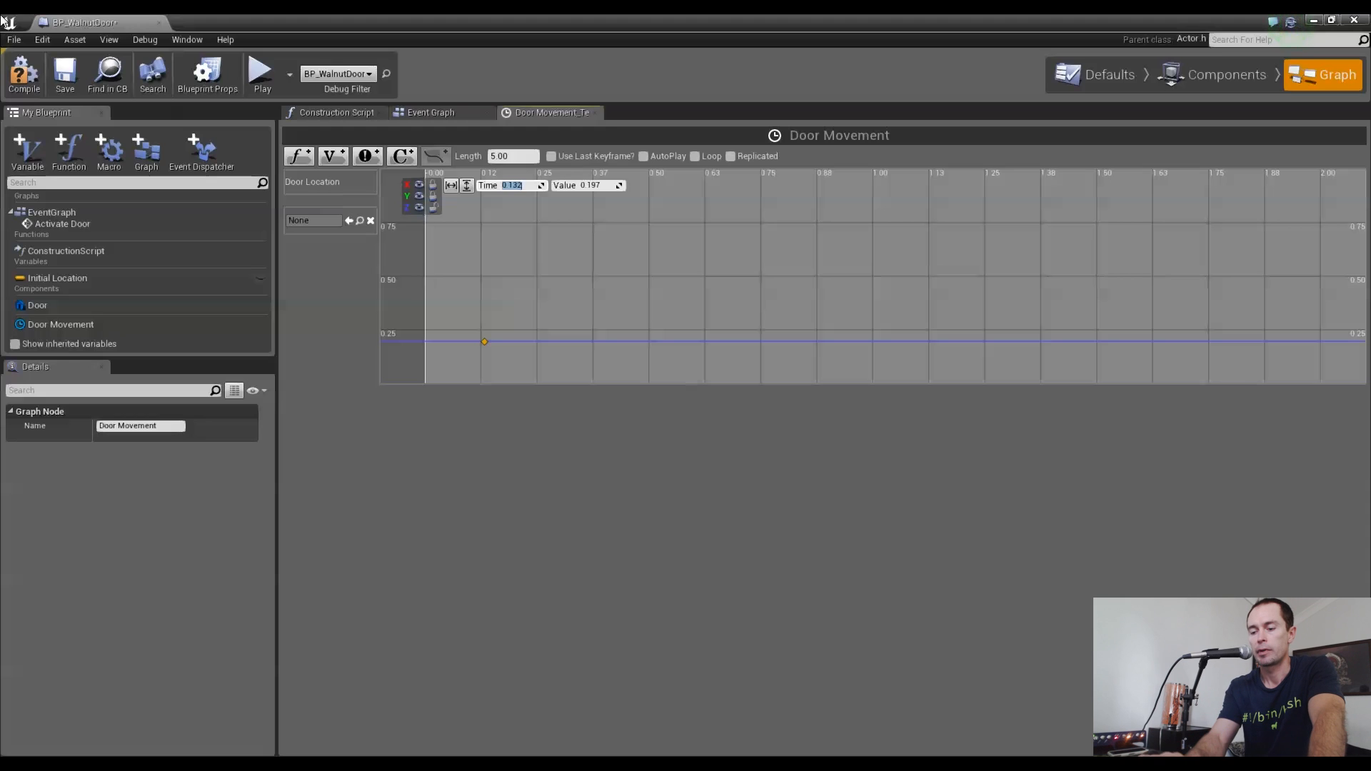
text(0)
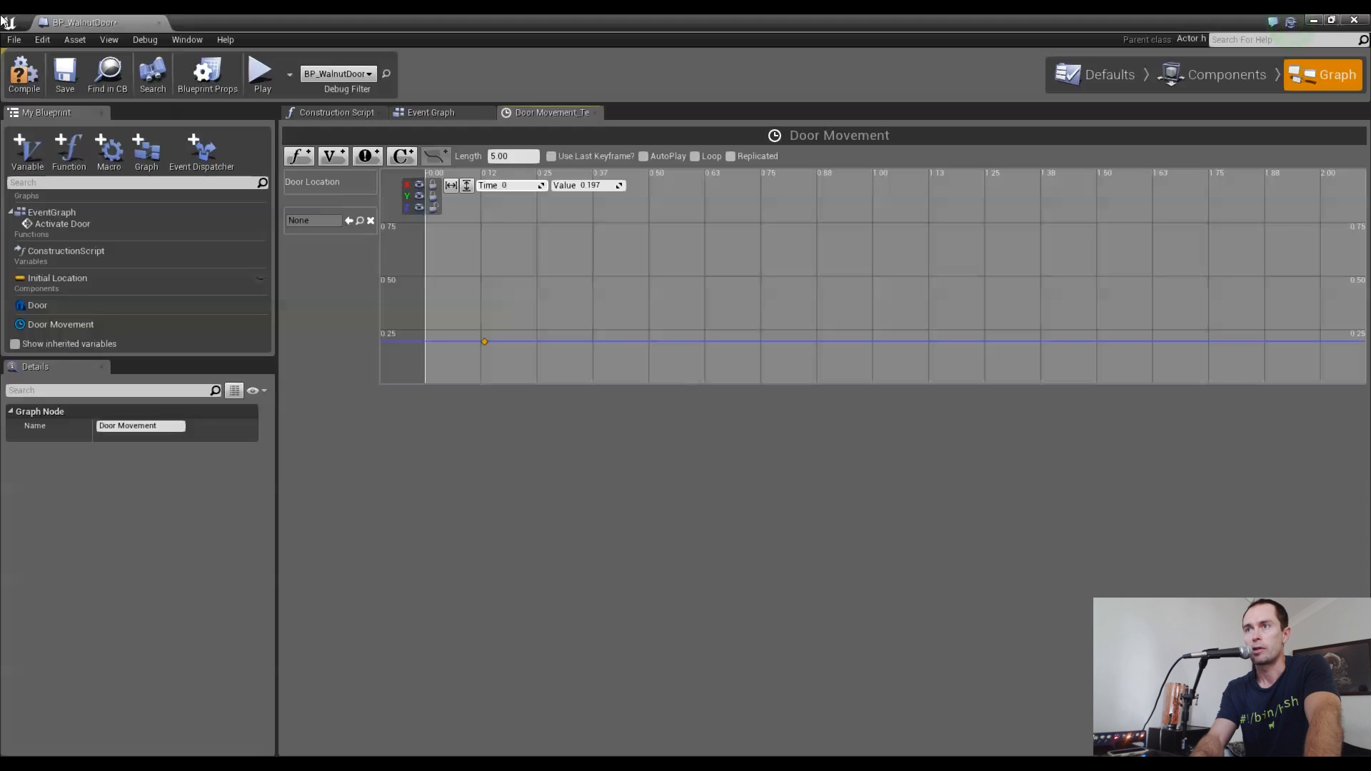
key(Tab)
text(0)
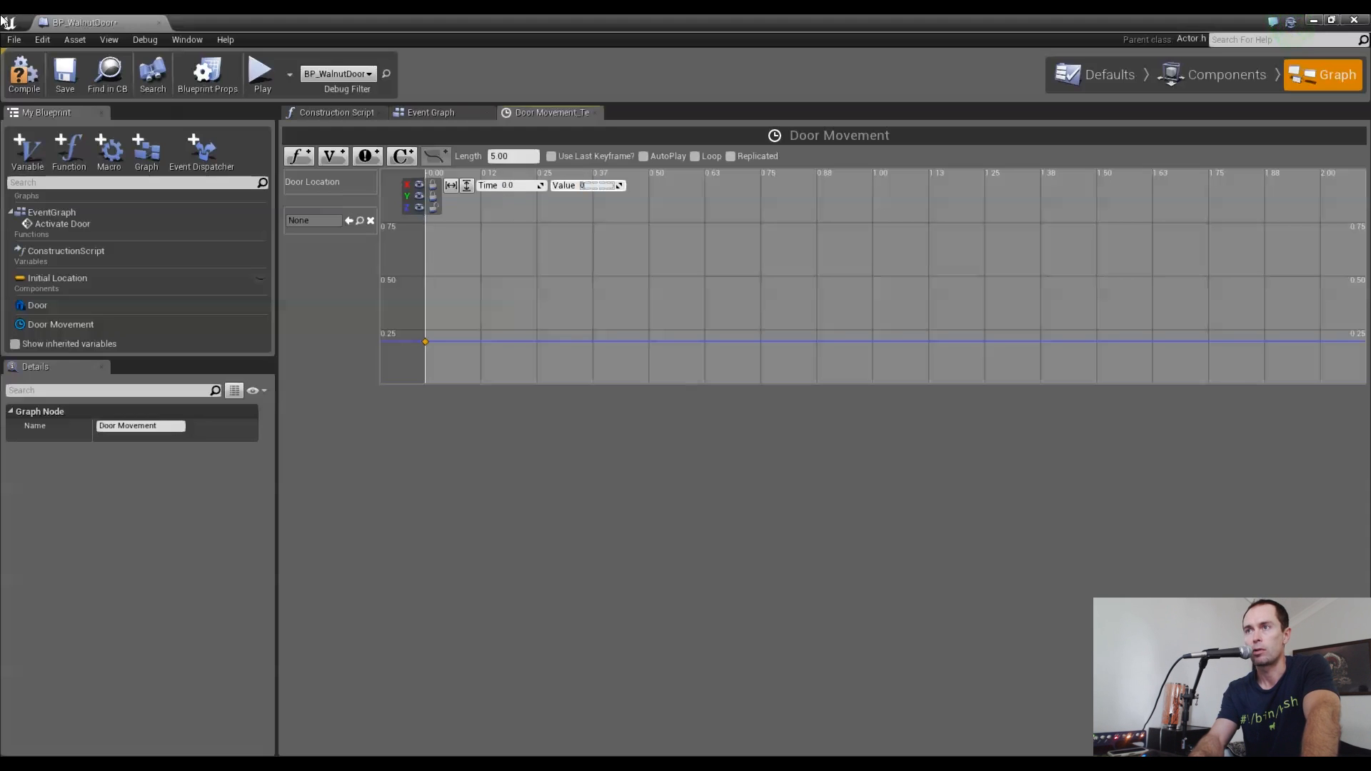
key(Return)
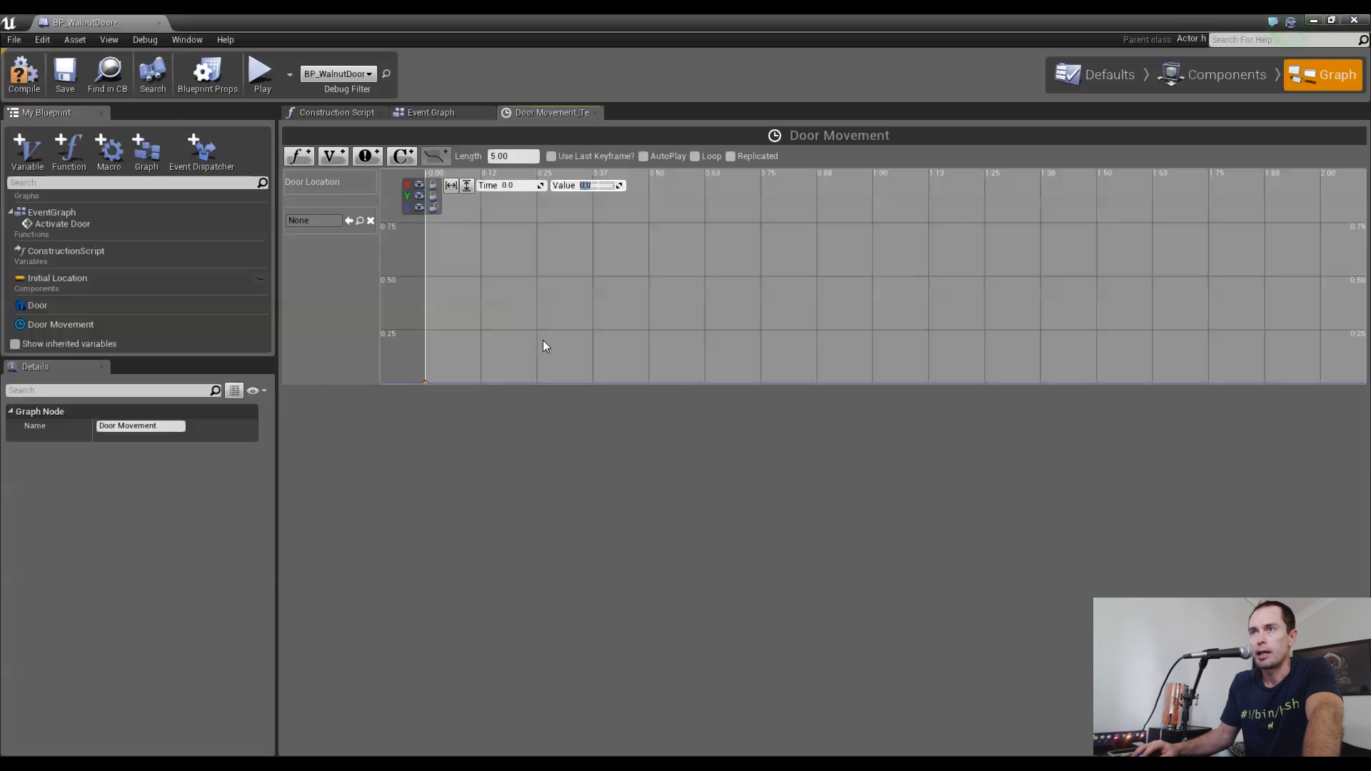
Add a second key to the Door Location track's Z curve and set its time to 1.5
shift+click(544, 341)
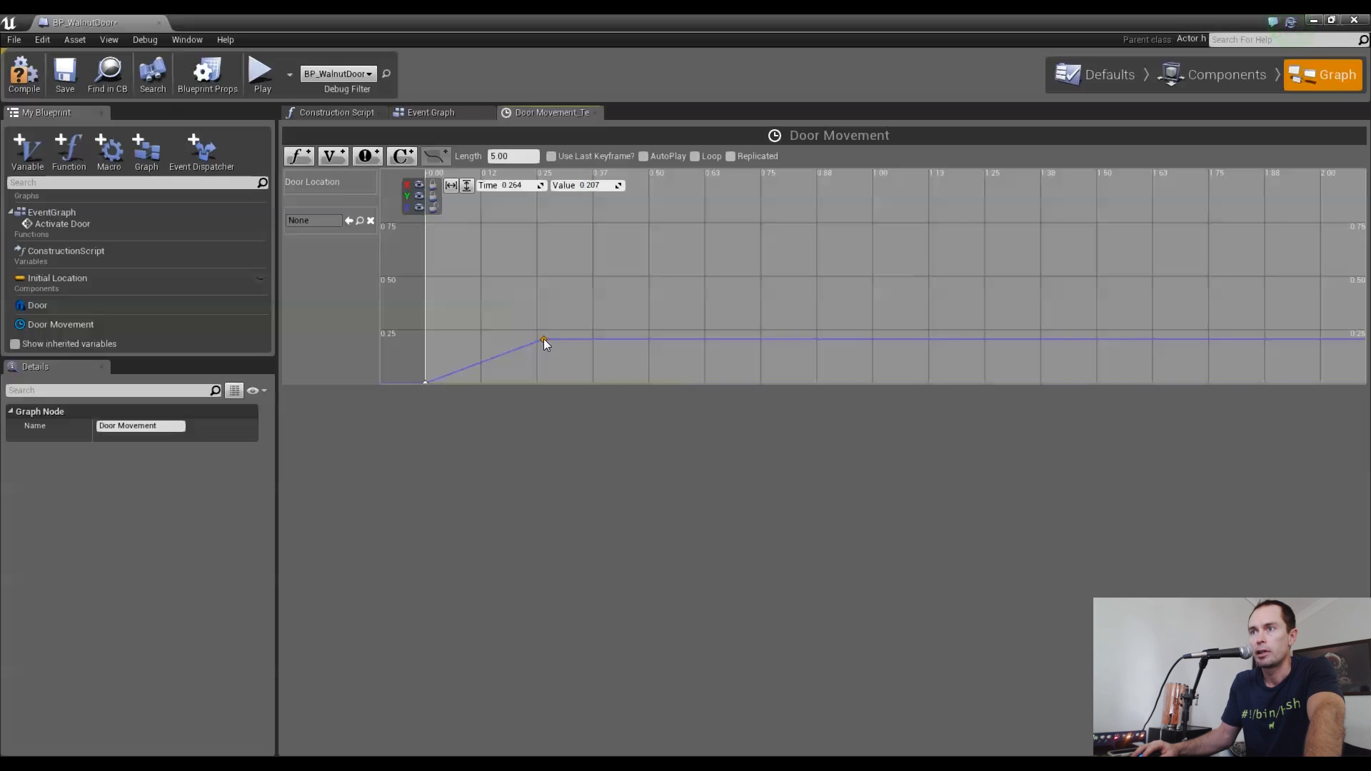
click(526, 183)
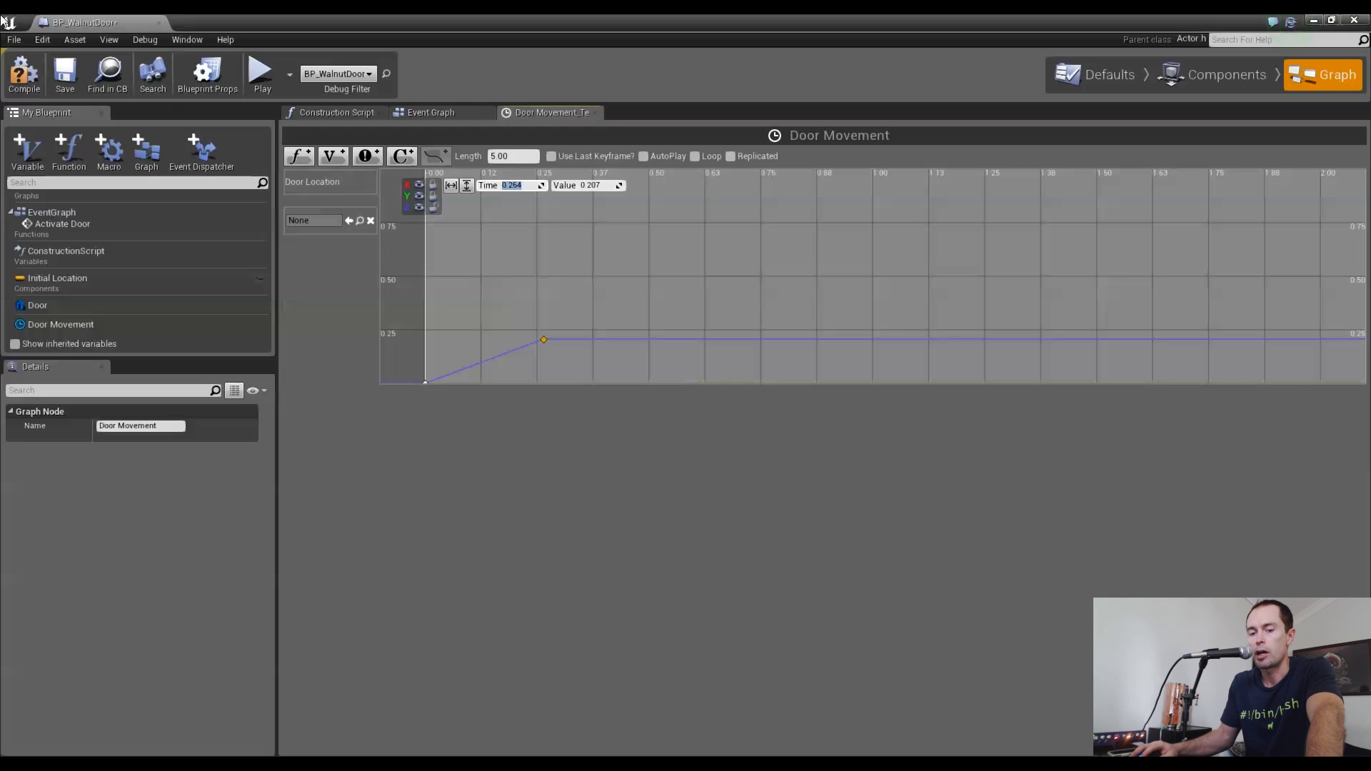
text(1.5)
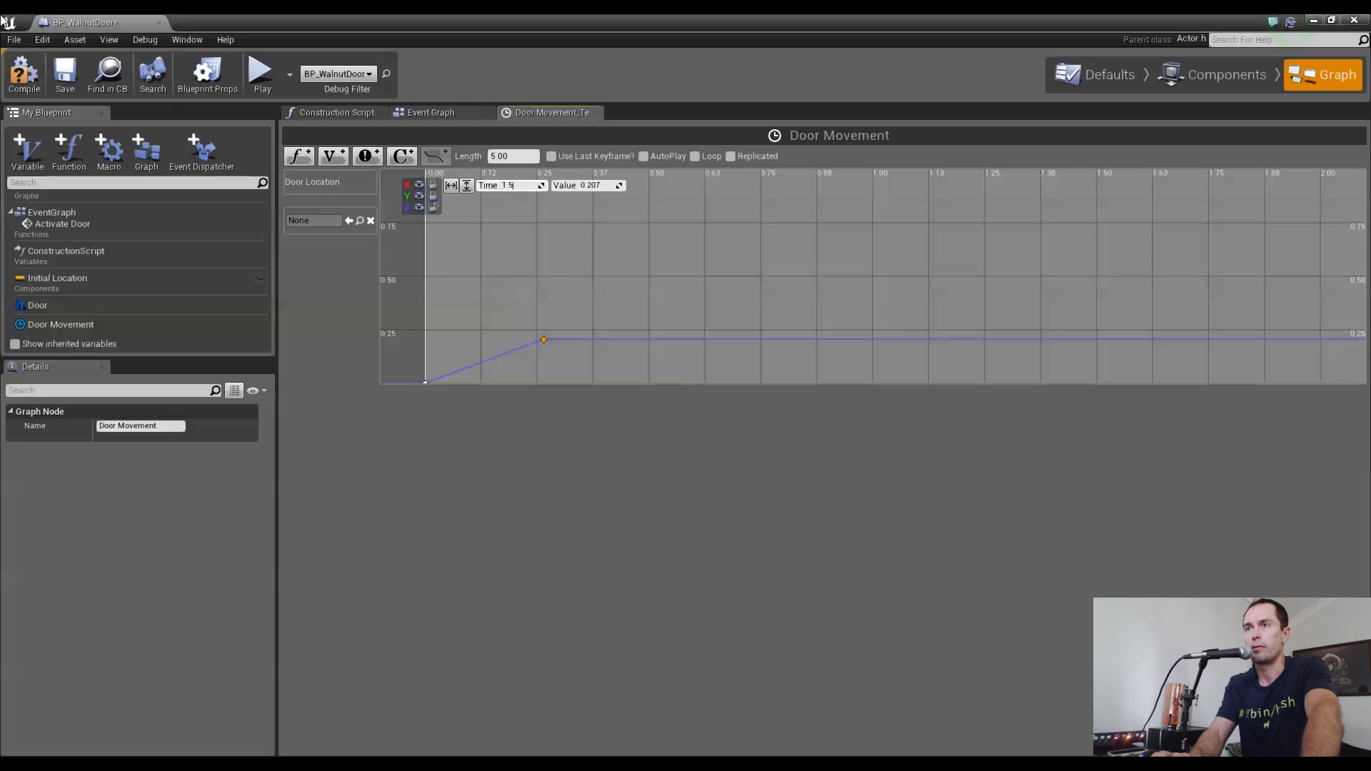
key(Tab)
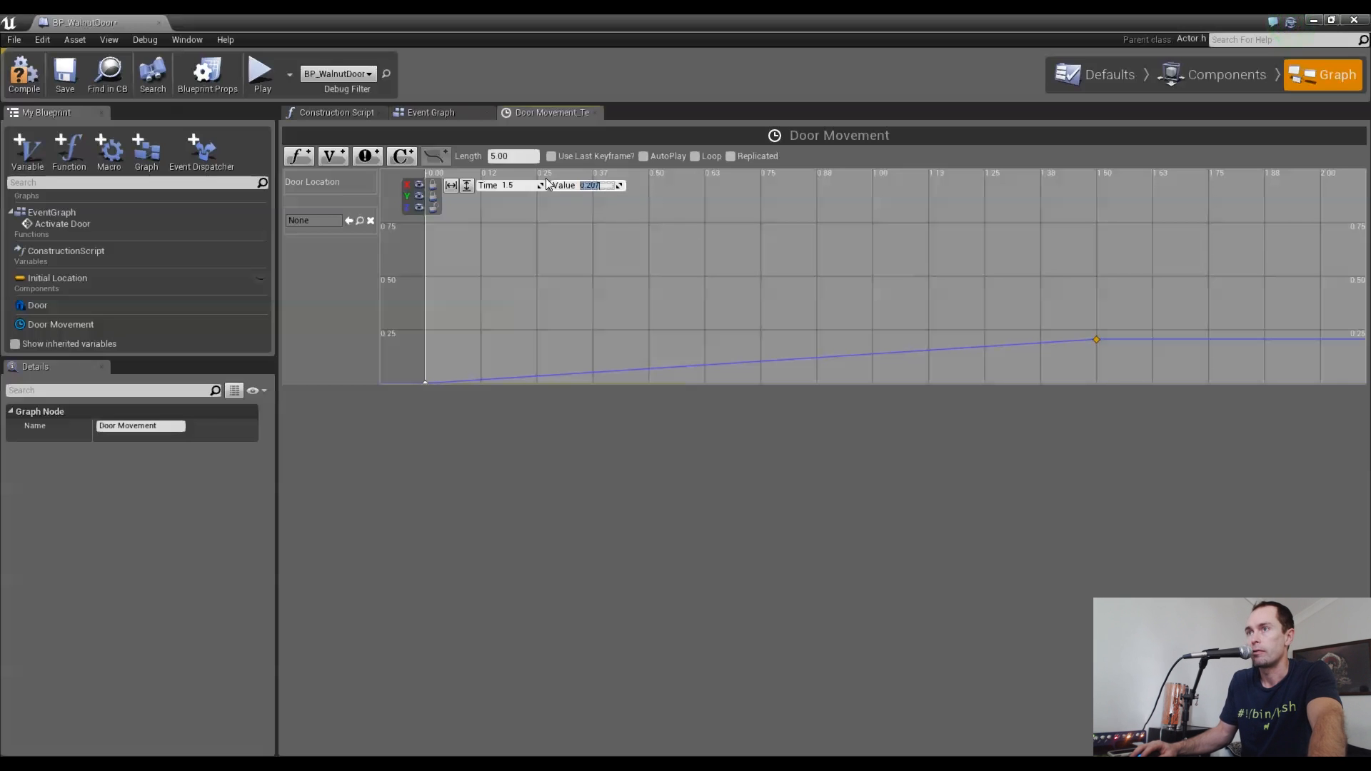
In the level editor, move the walnut door vertically to gauge its travel and snap it to the floor
click(1313, 21)
mouse_move(879, 456)
right_down()
mouse_move(814, 457)
mouse_move(817, 525)
mouse_move(870, 474)
right_up()
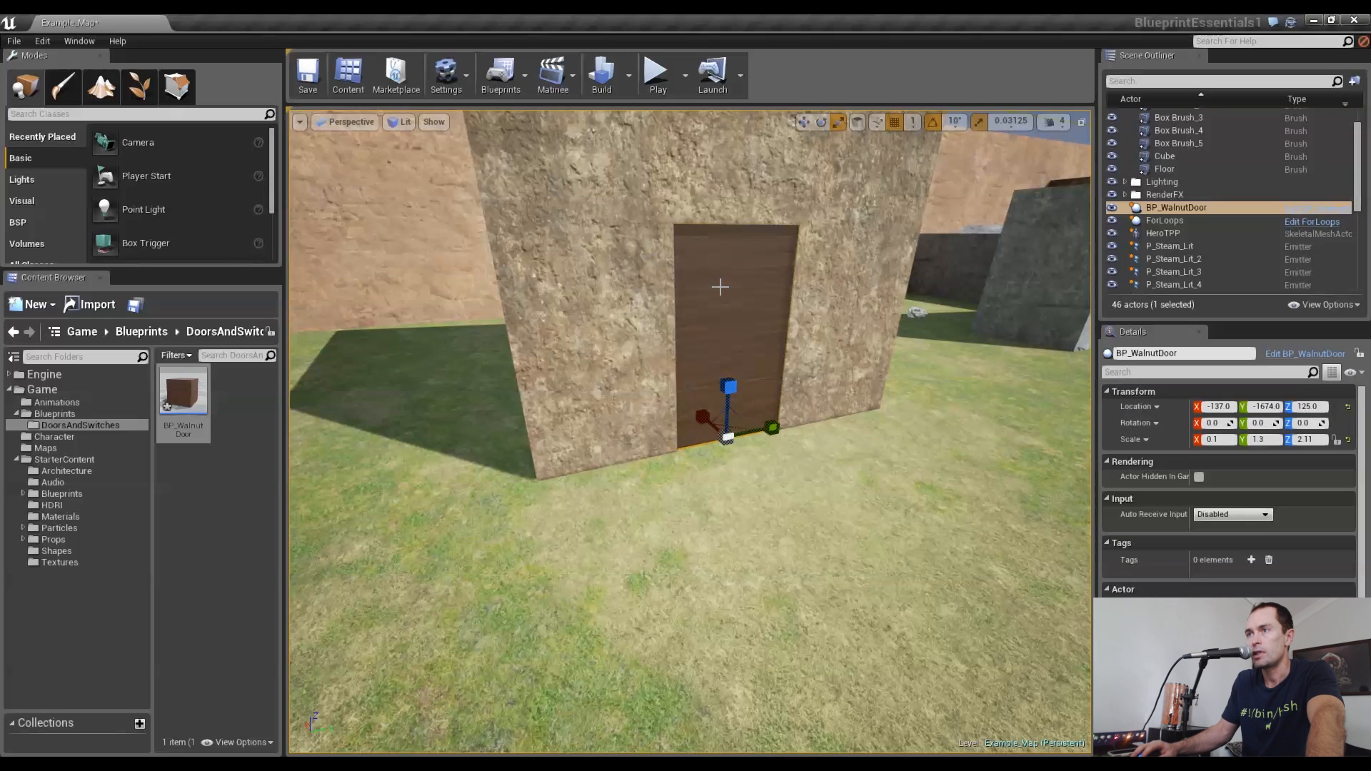
key(w)
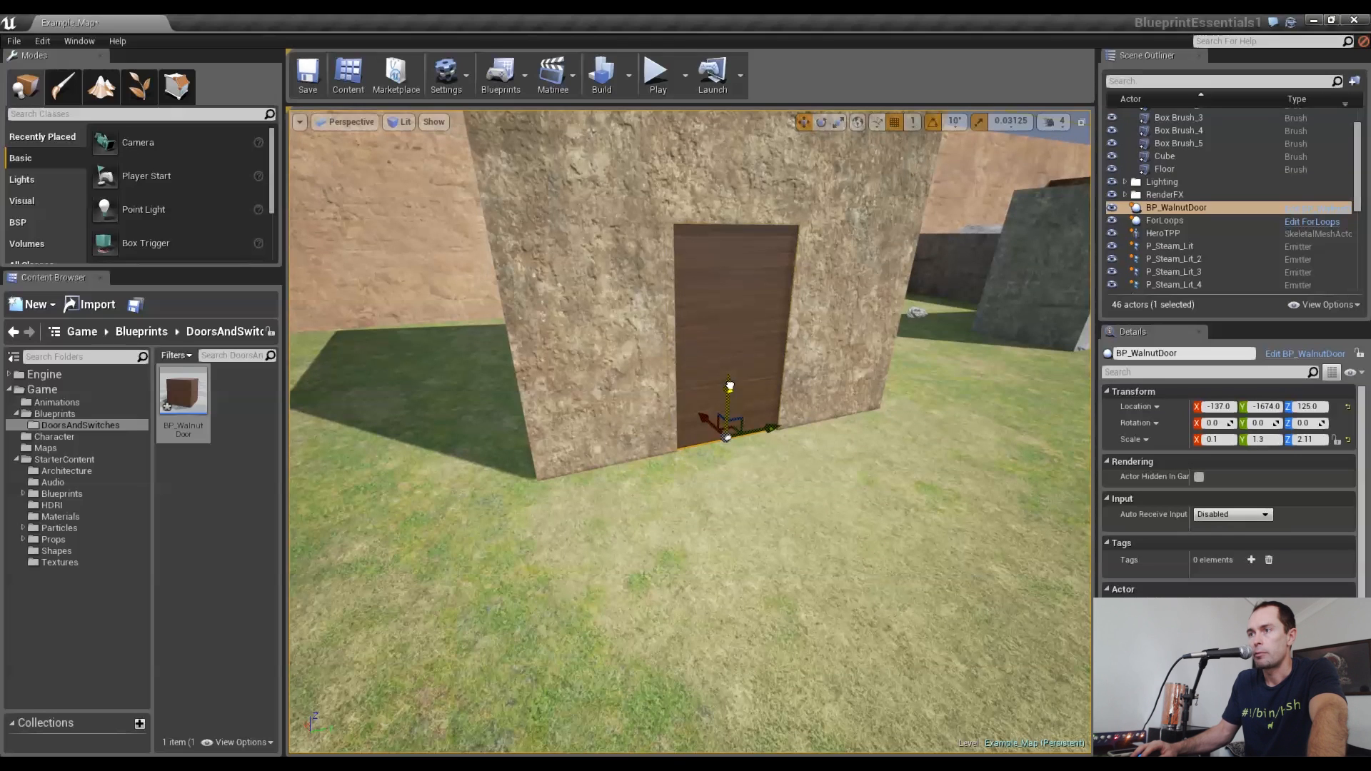
mouse_move(730, 387)
mouse_down()
mouse_move(713, 546)
mouse_move(728, 378)
mouse_up()
key(End)
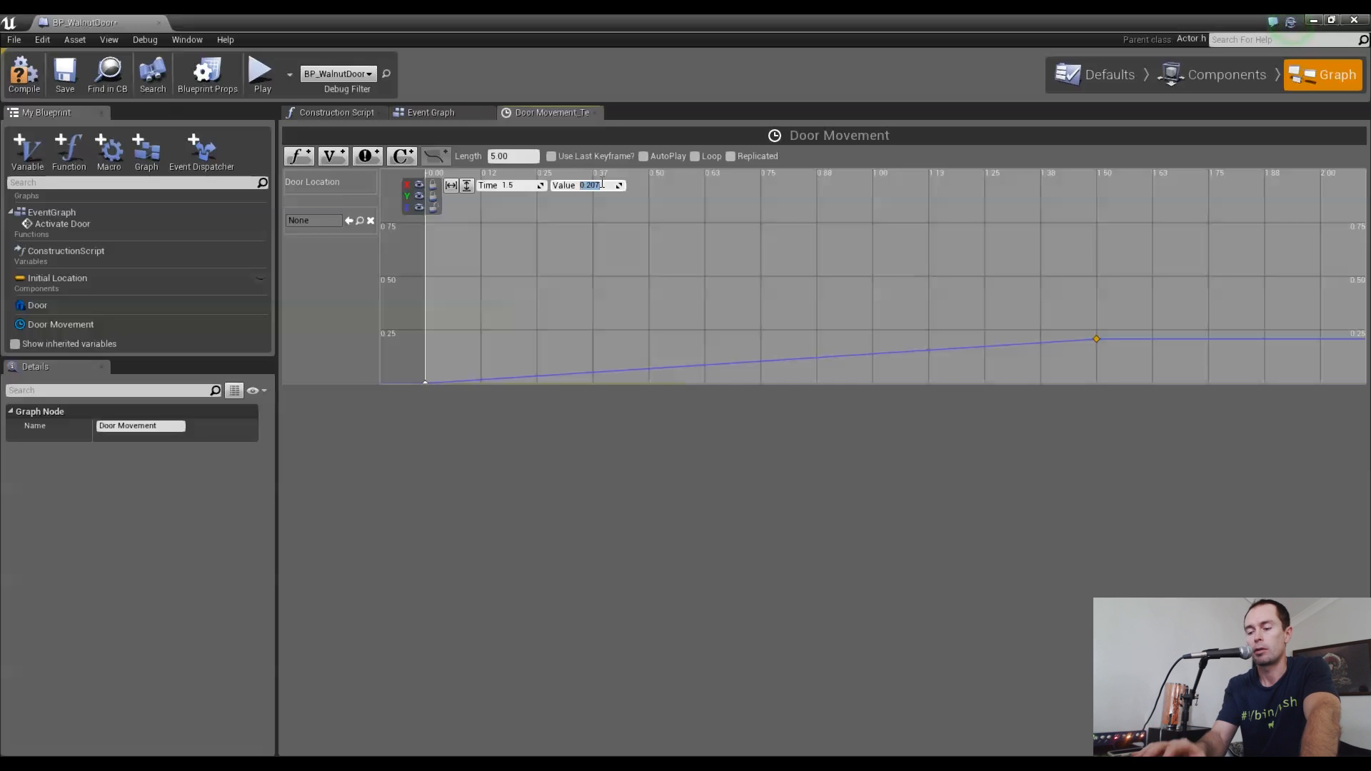
Set the value of the Z key at time 1.5 to -210
text(-)
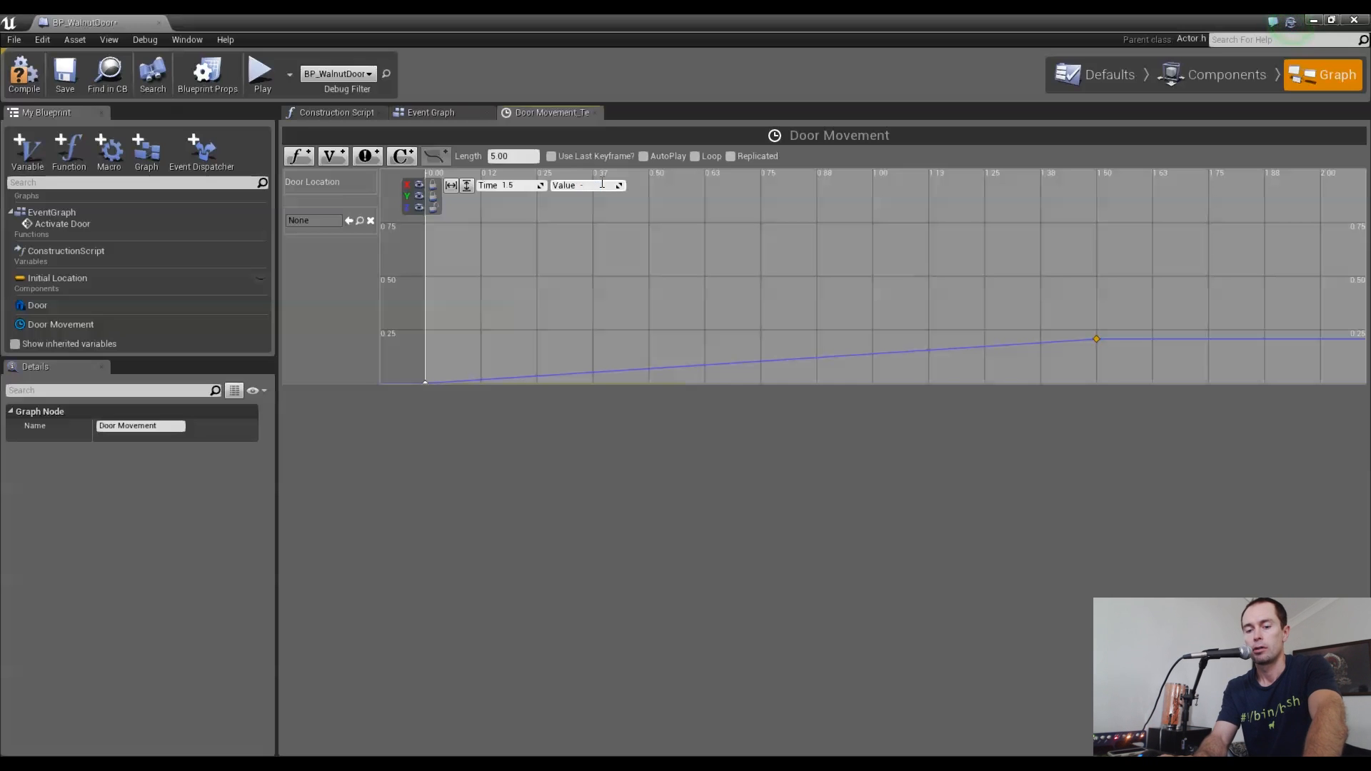
text(210)
key(Return)
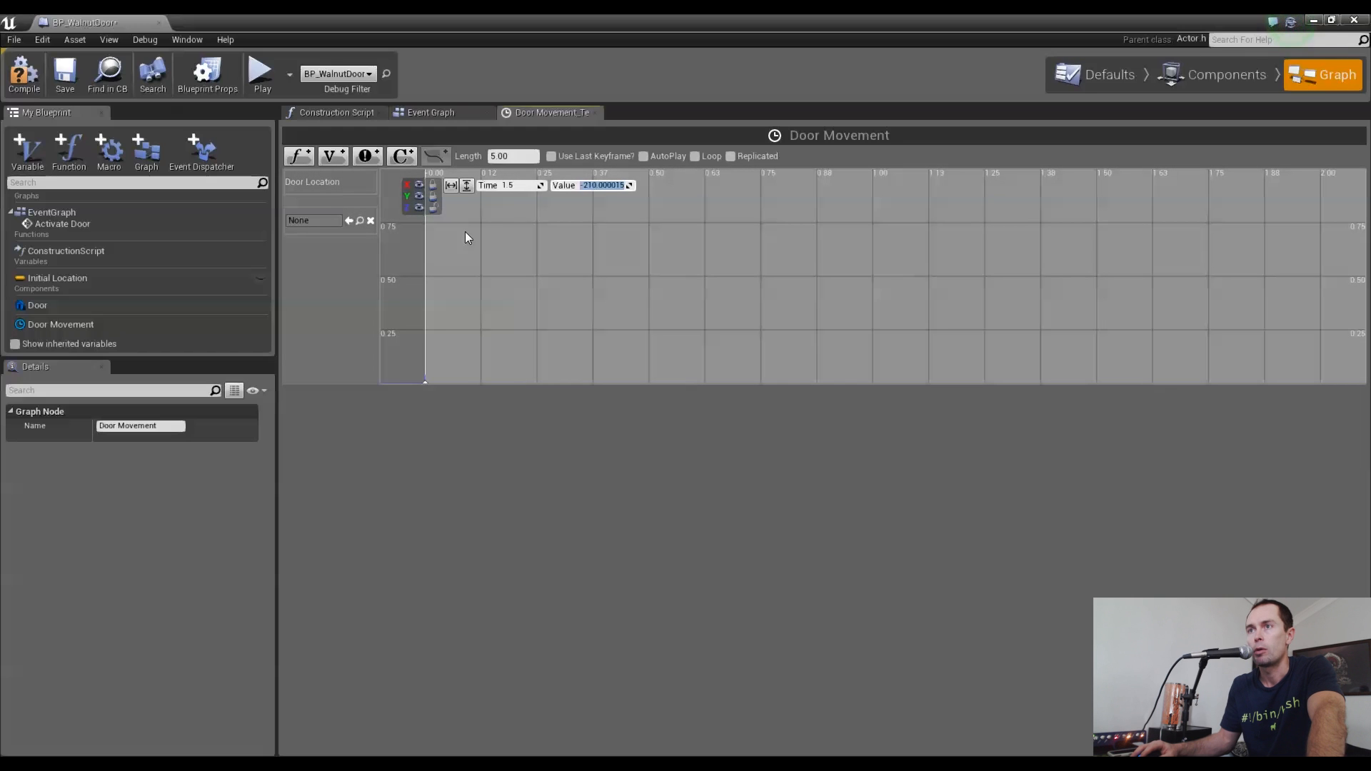
Set the interpolation of both Z keys, at times 0 and 1.5, to Auto
click(467, 186)
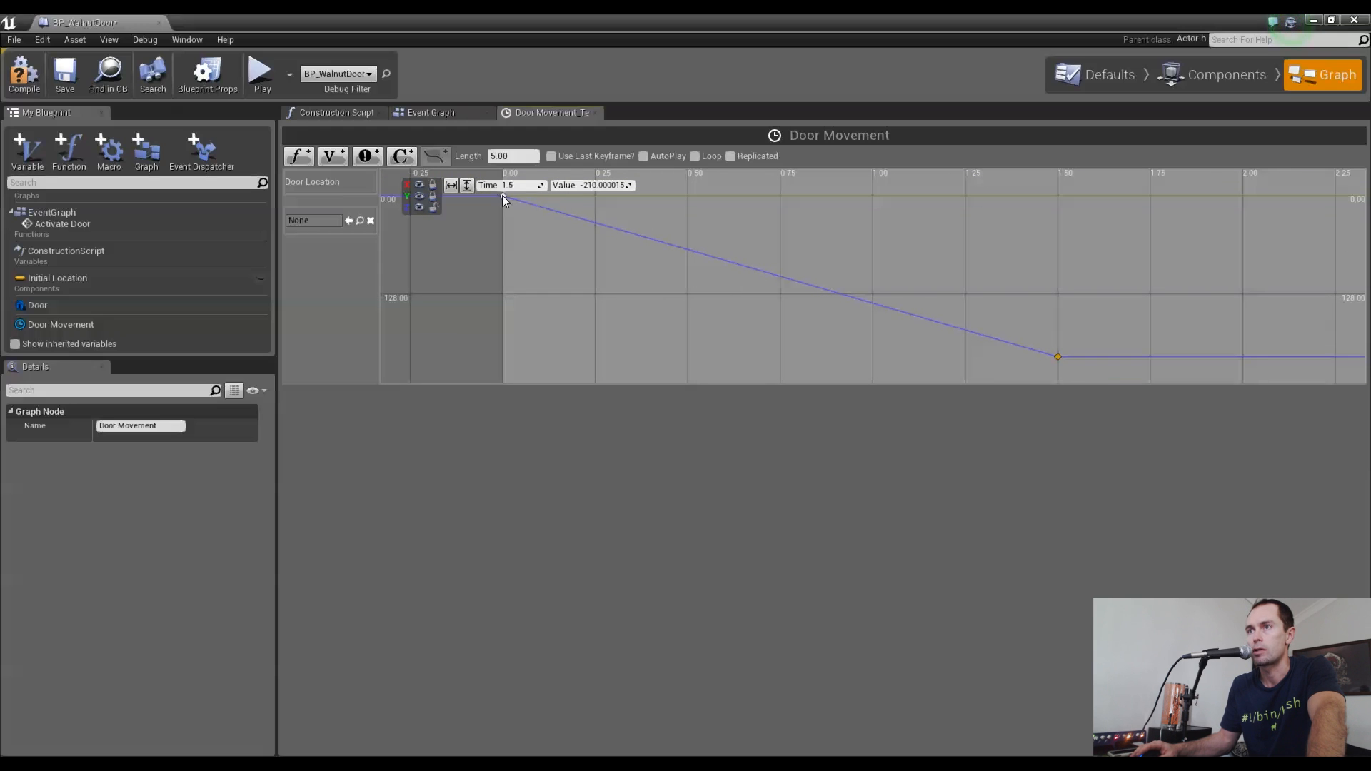
right_drag(551, 252, 633, 260)
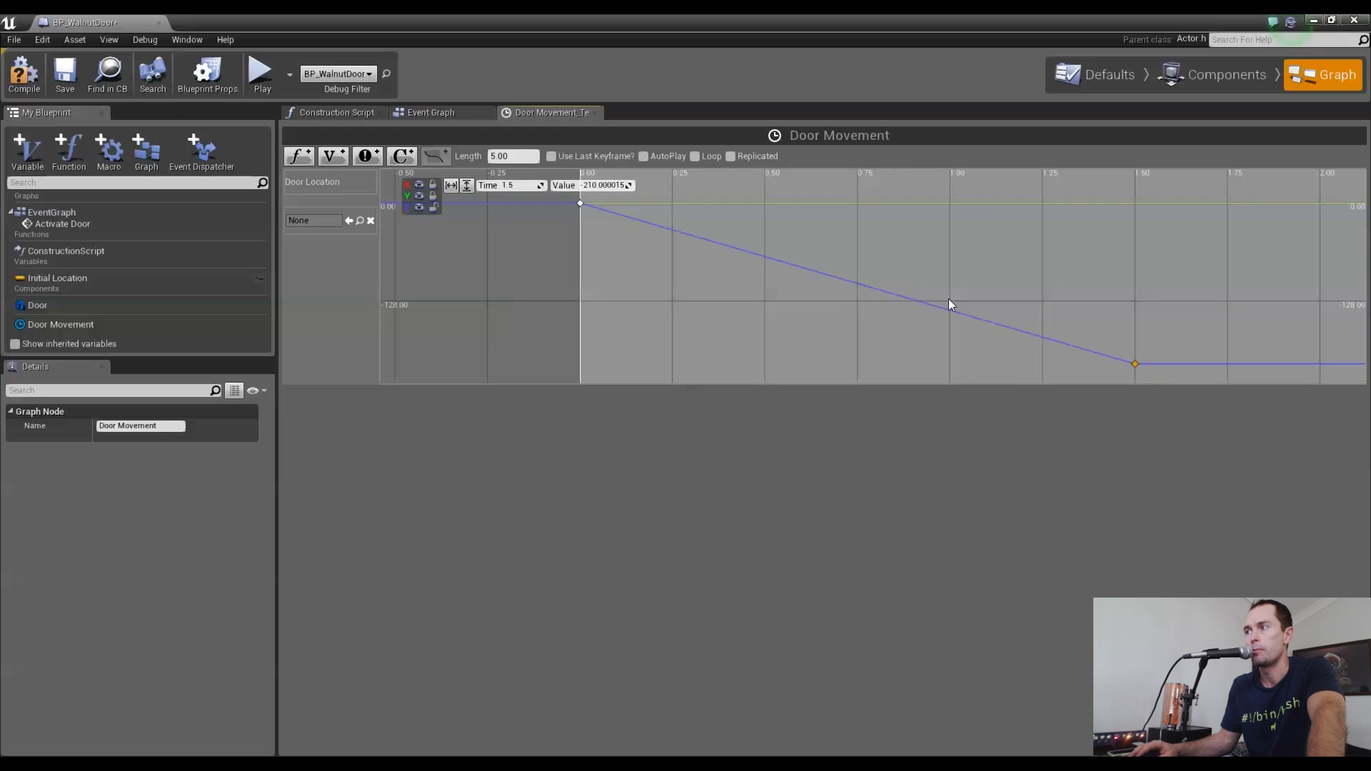
ctrl+click(581, 203)
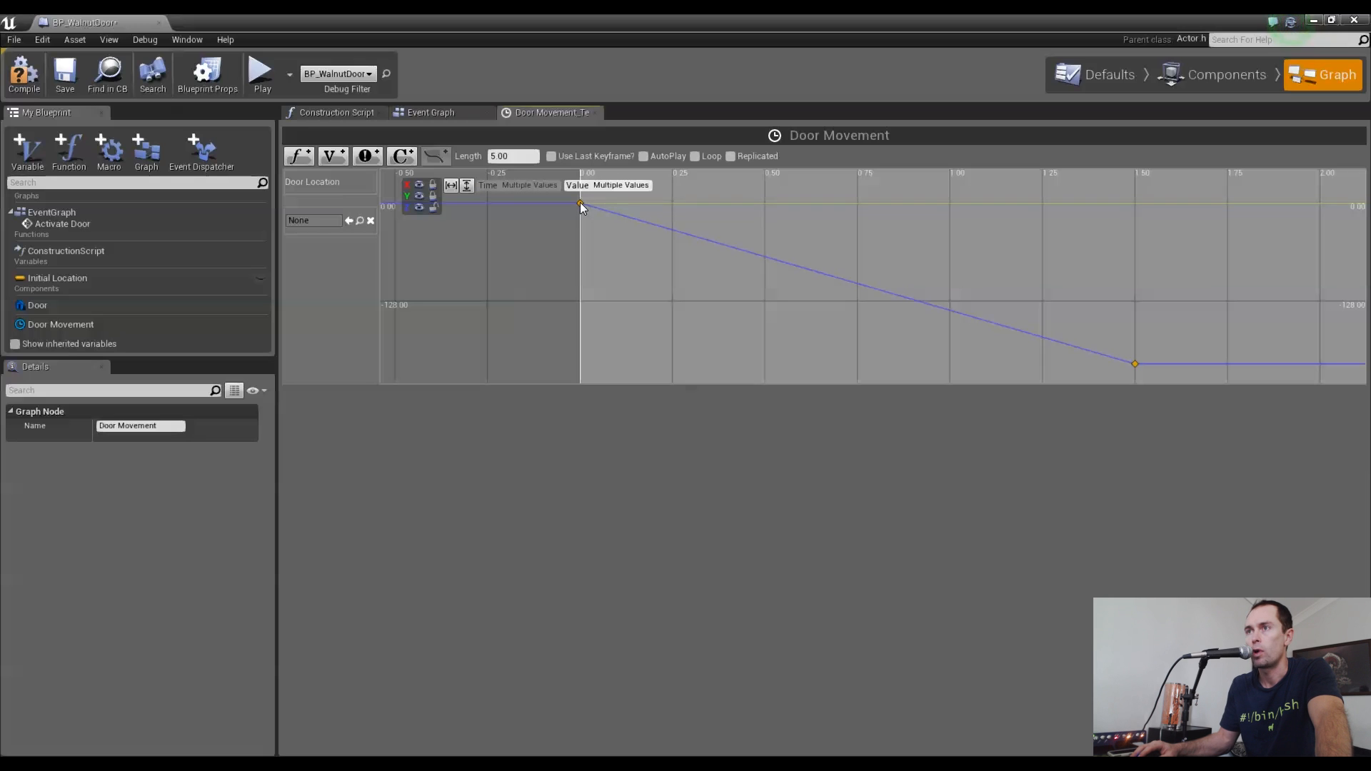
right_click(580, 203)
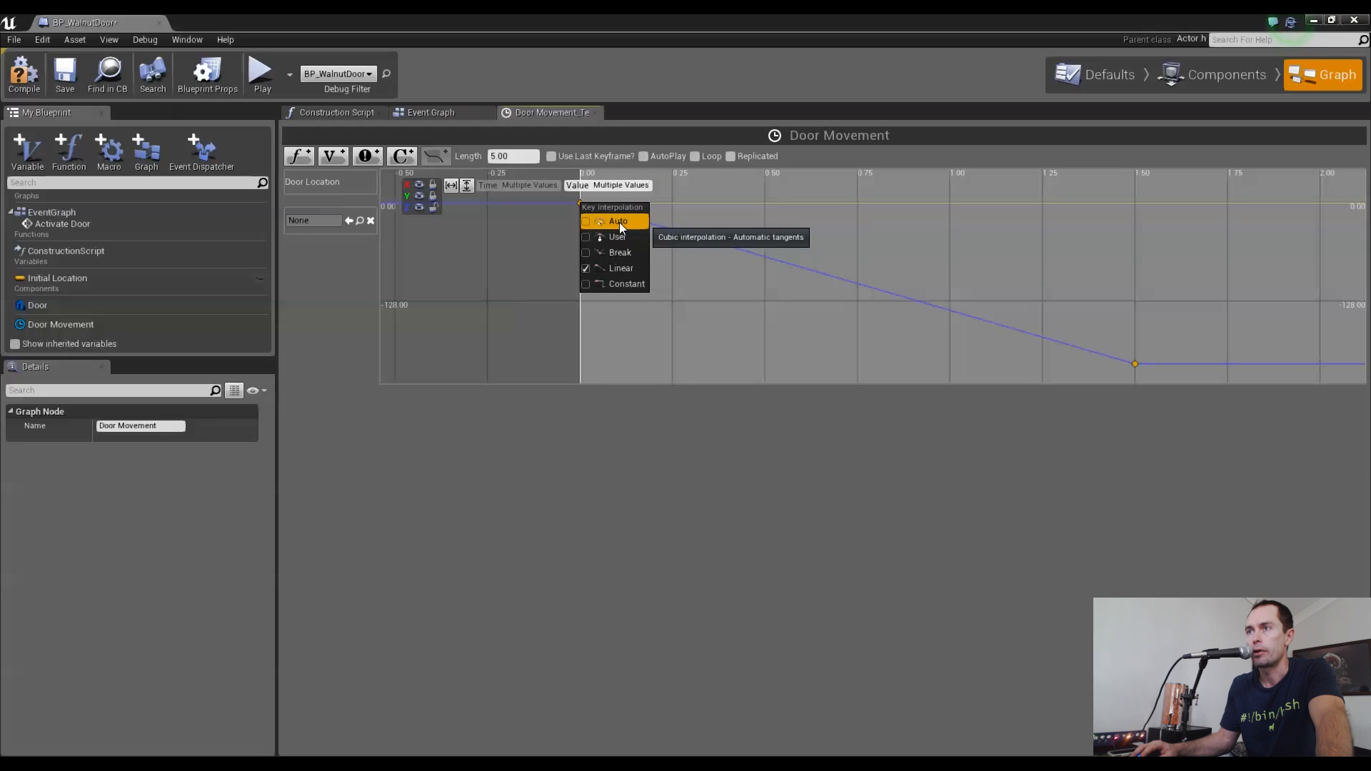
click(619, 221)
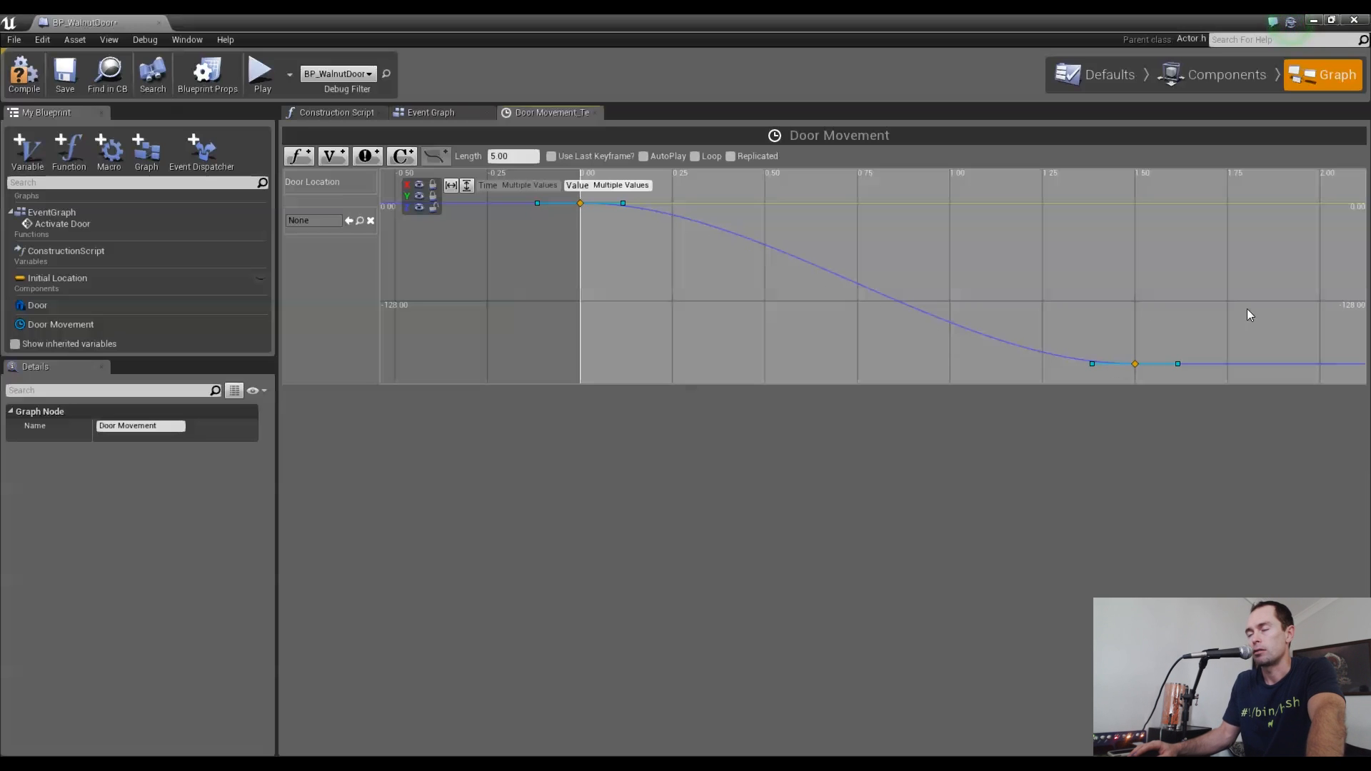
Add a third key to the Z curve and set its value to -210 and its time to 5.5
right_drag(1250, 310, 900, 307)
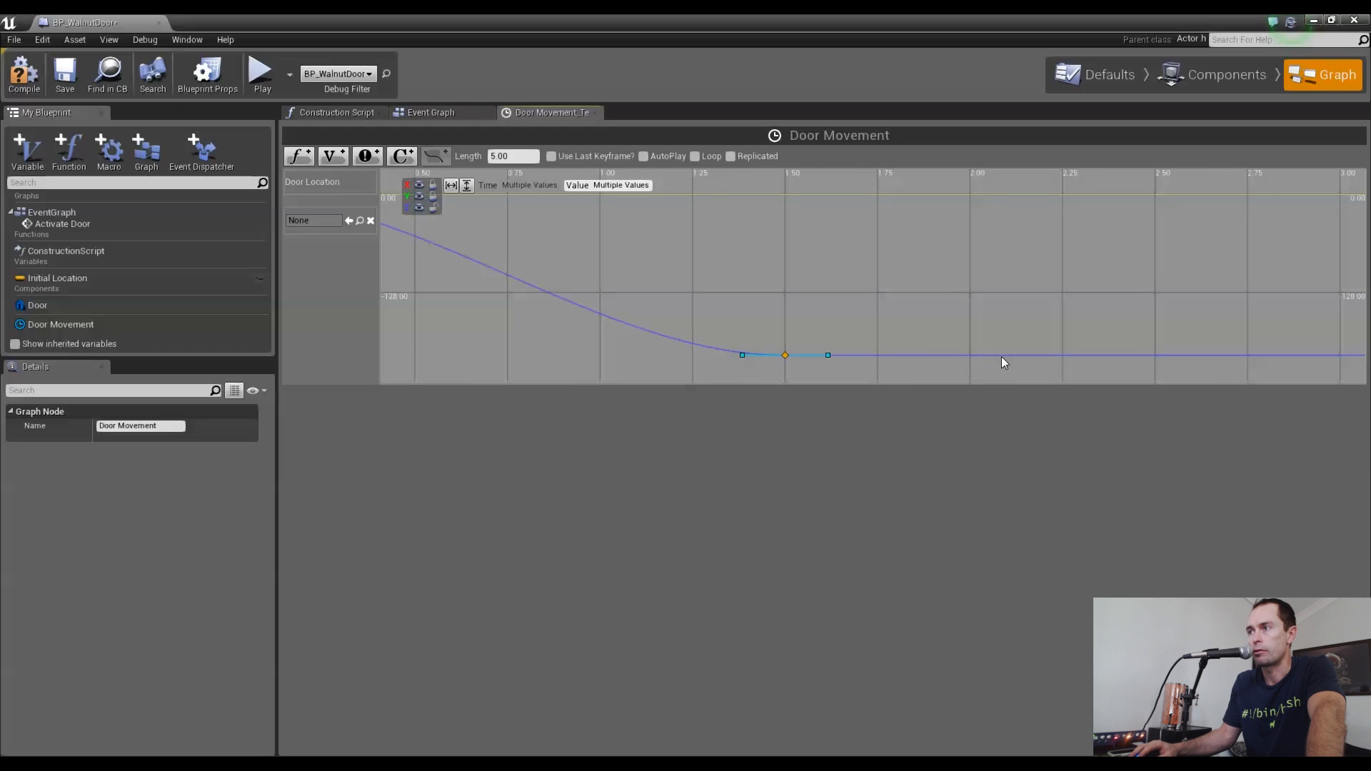
shift+click(984, 319)
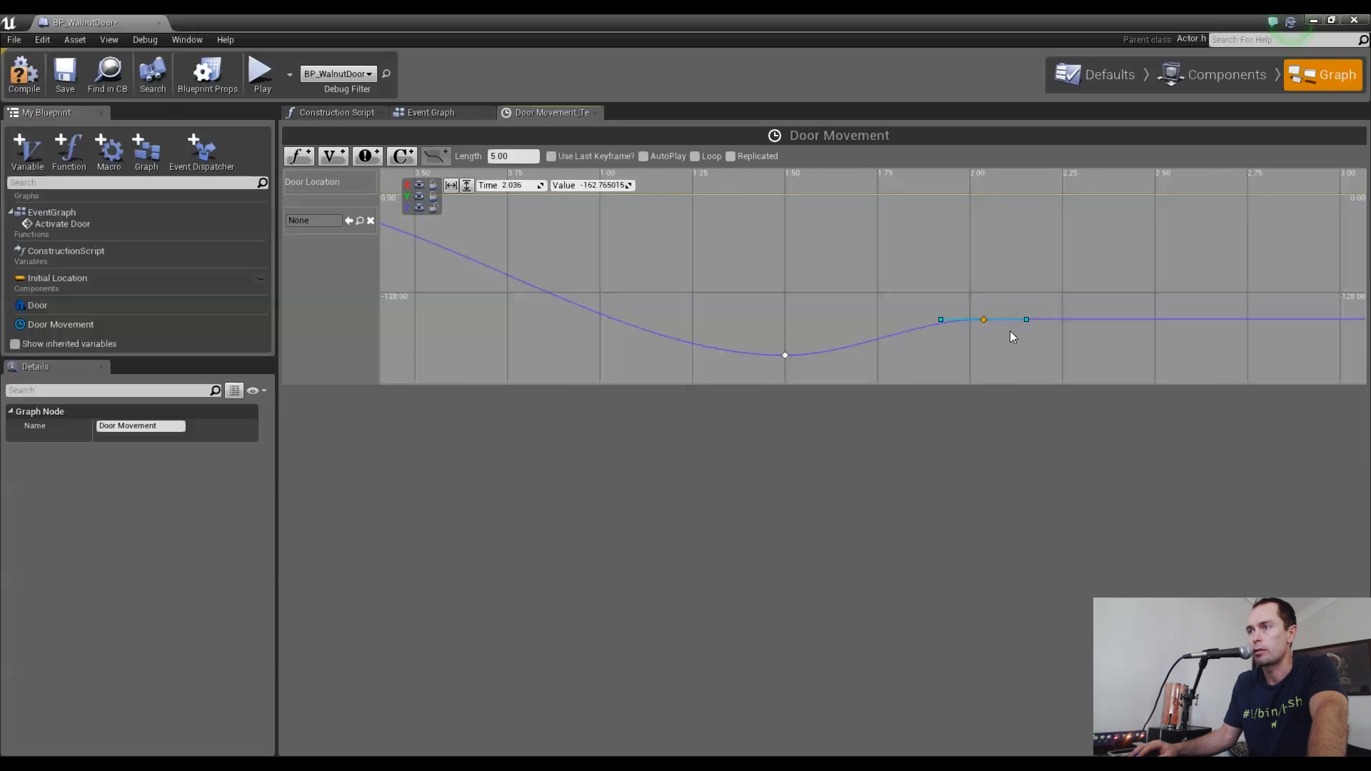
click(512, 185)
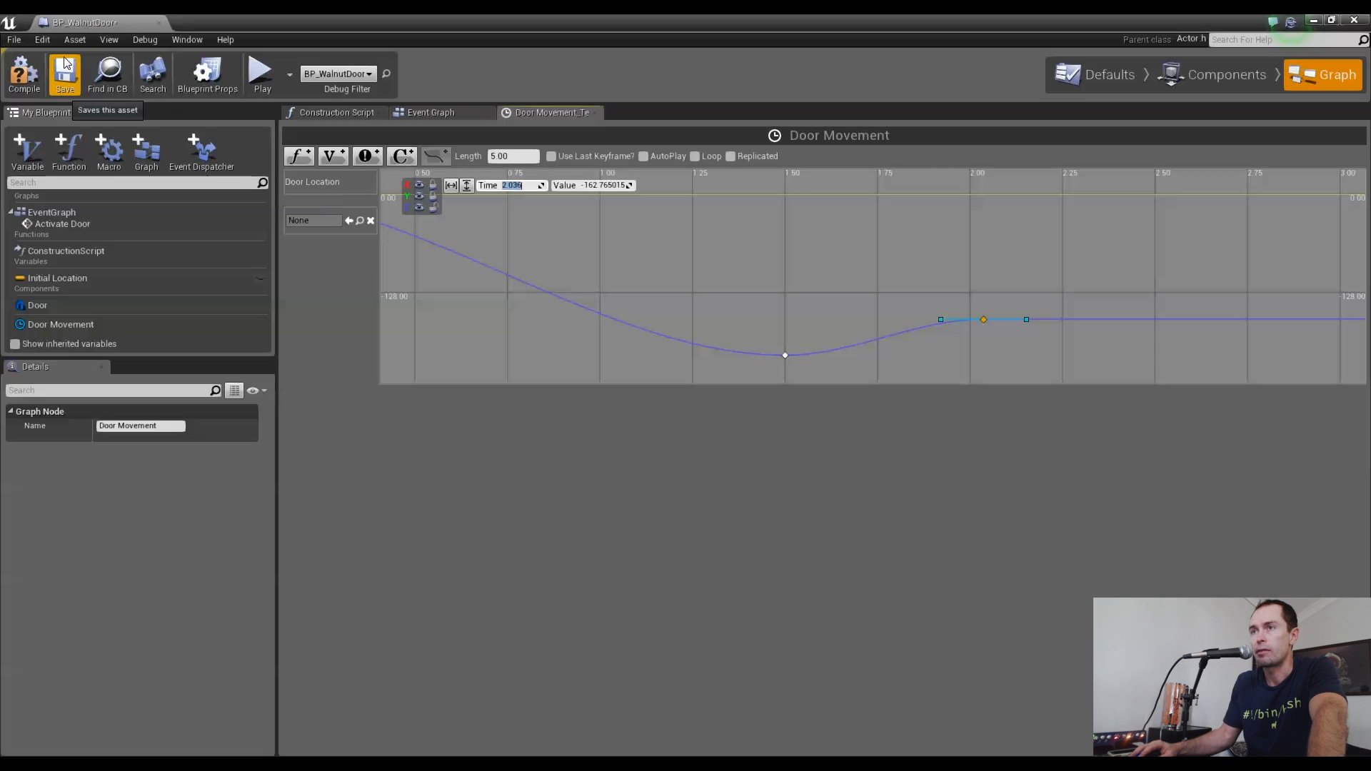
text(5.5)
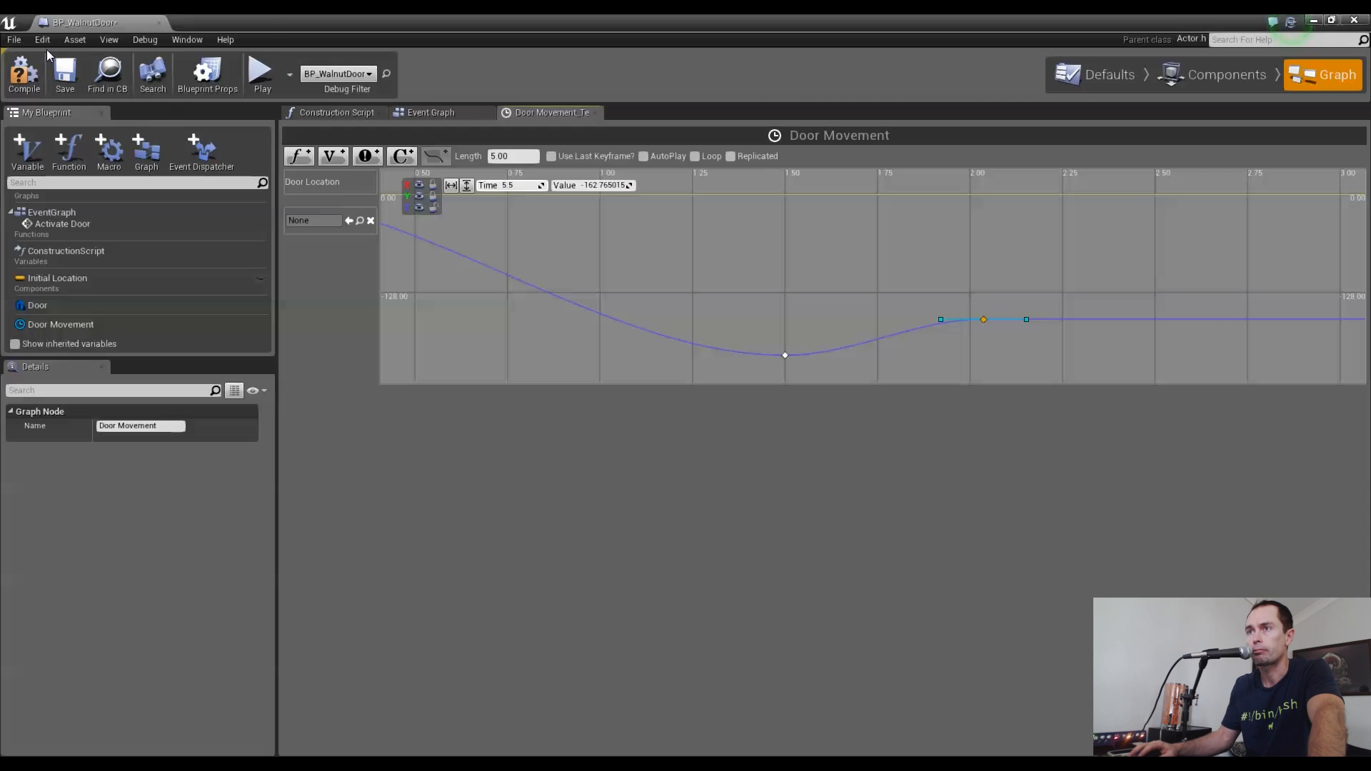
click(606, 185)
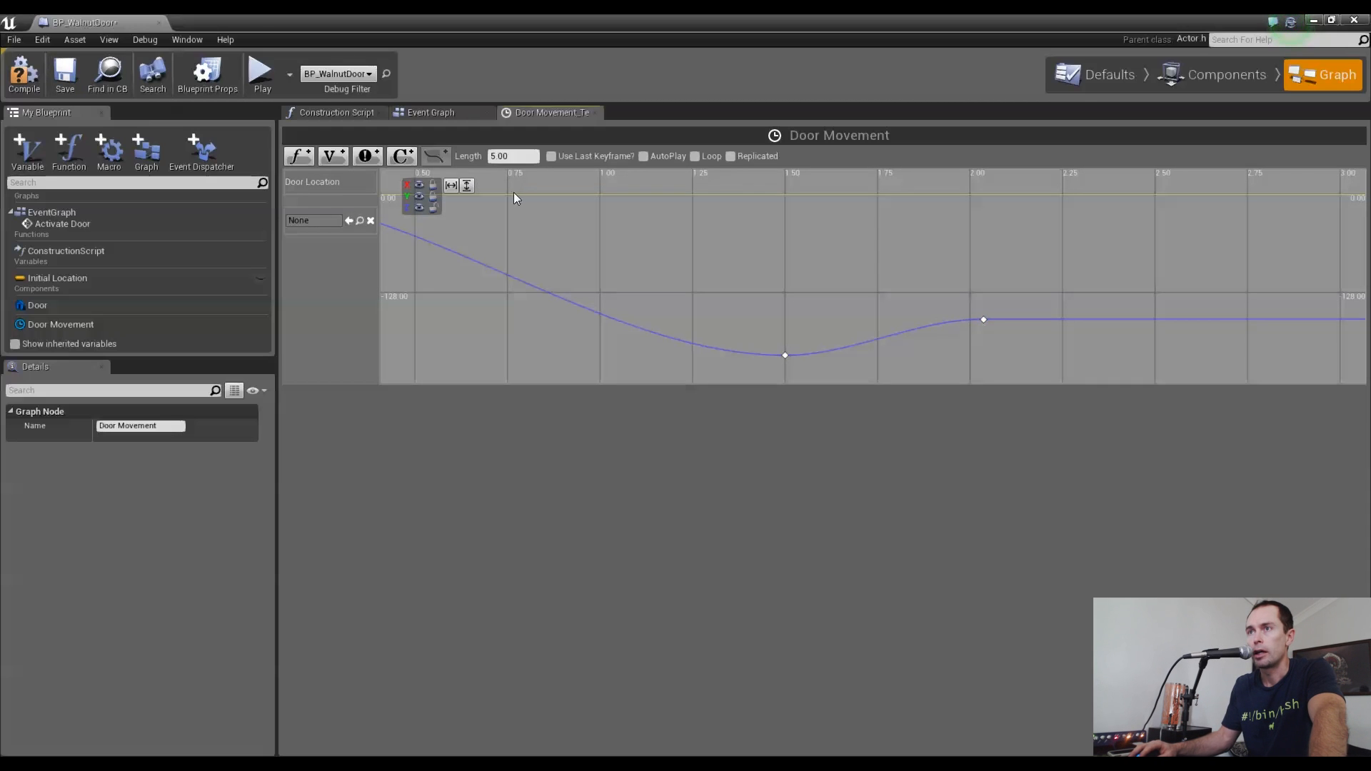
click(984, 320)
click(599, 186)
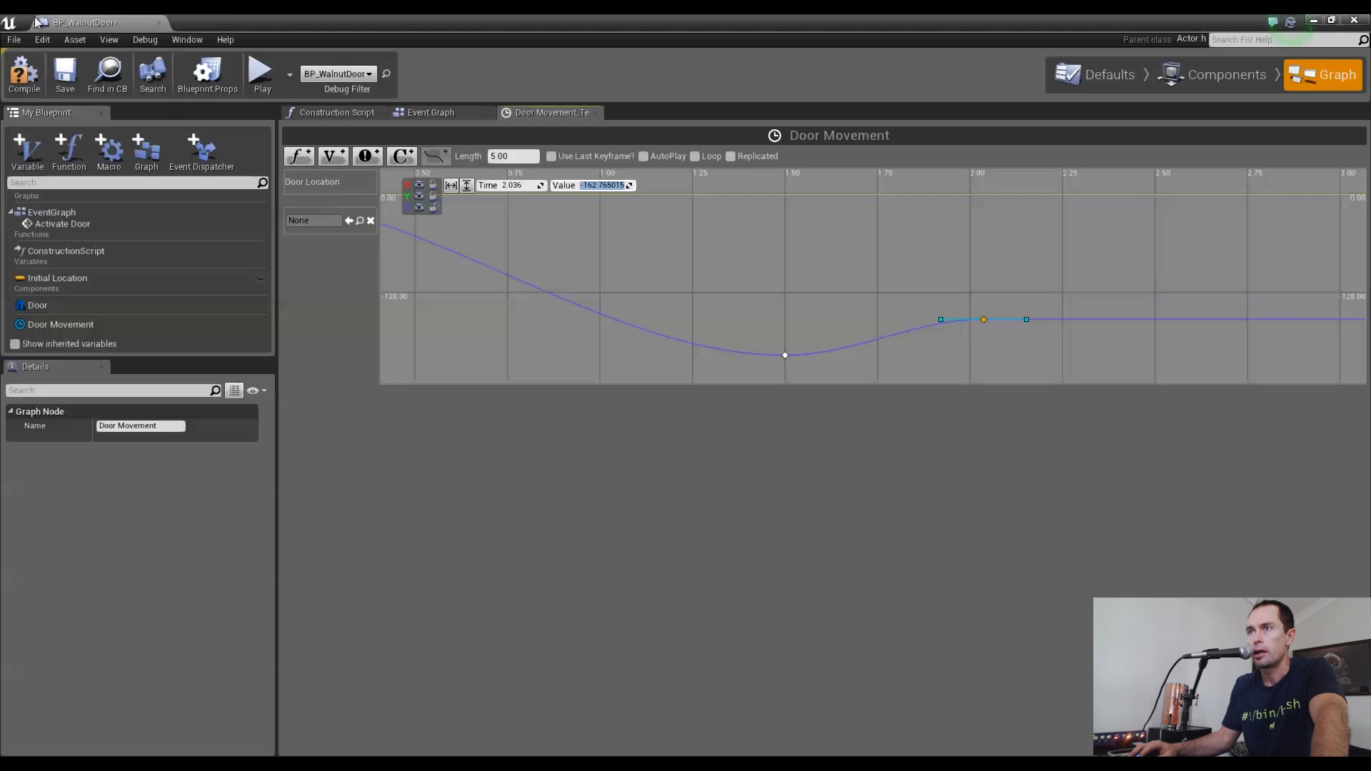
text(-210)
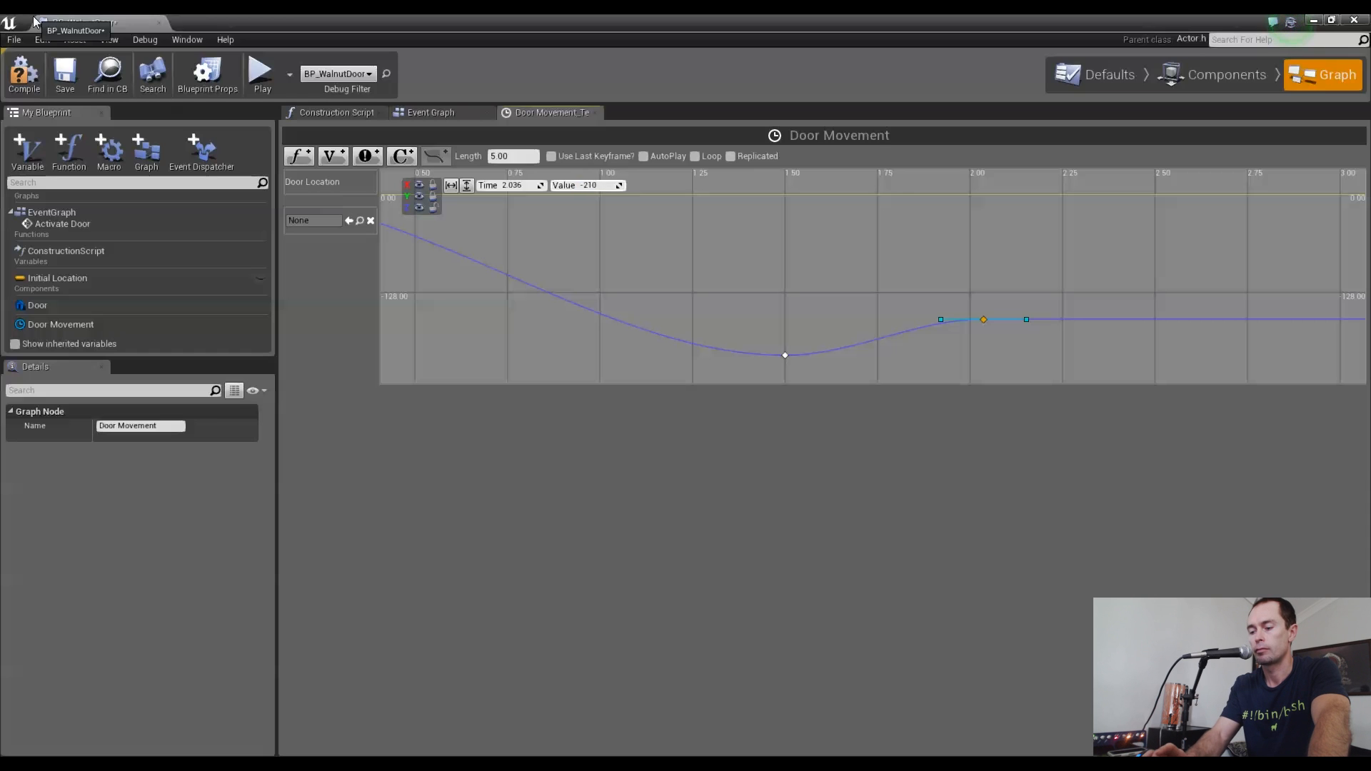
key(Return)
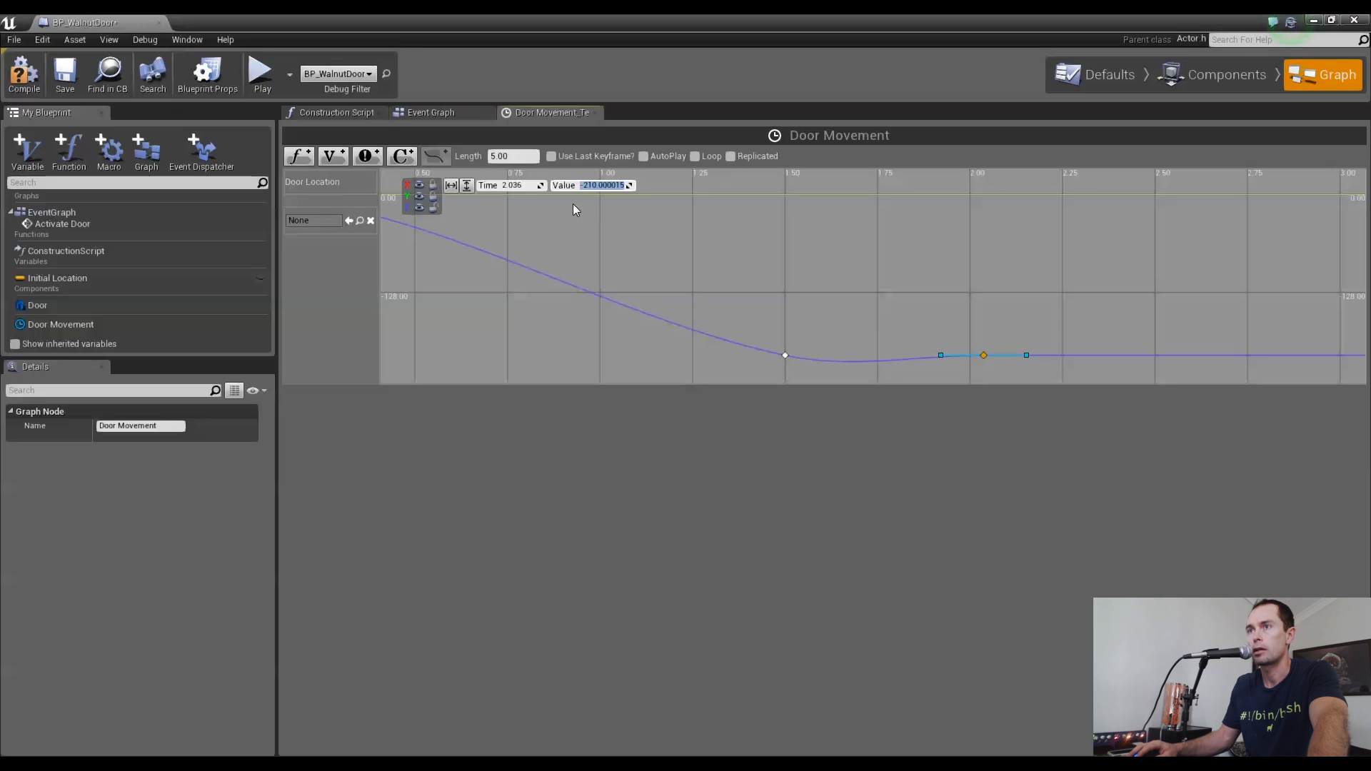
click(511, 186)
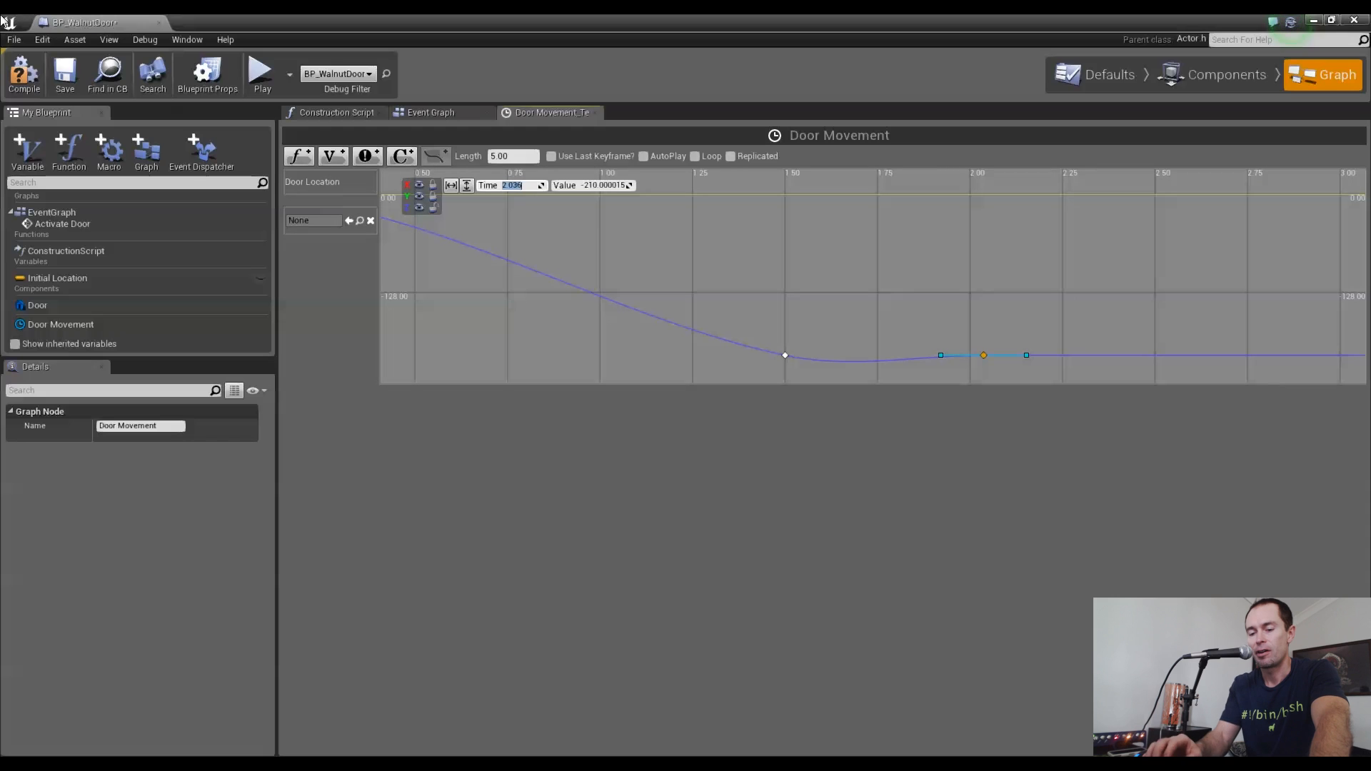
text(5.5)
key(Return)
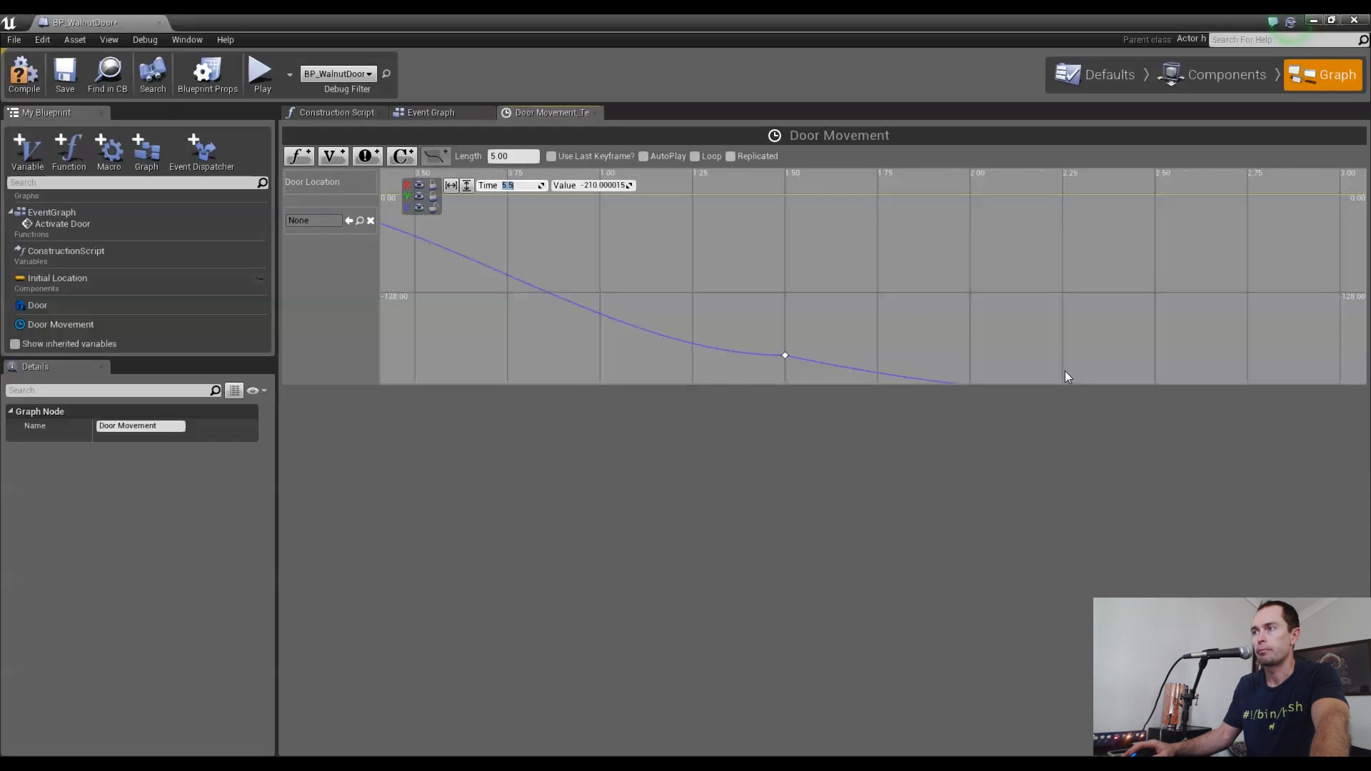
Set the Z keys at 1.5 and 5.5 to Linear interpolation and level the tangent handles of the 1.5 key
scroll(1065, 371, down, 4)
scroll(1000, 318, down, 2)
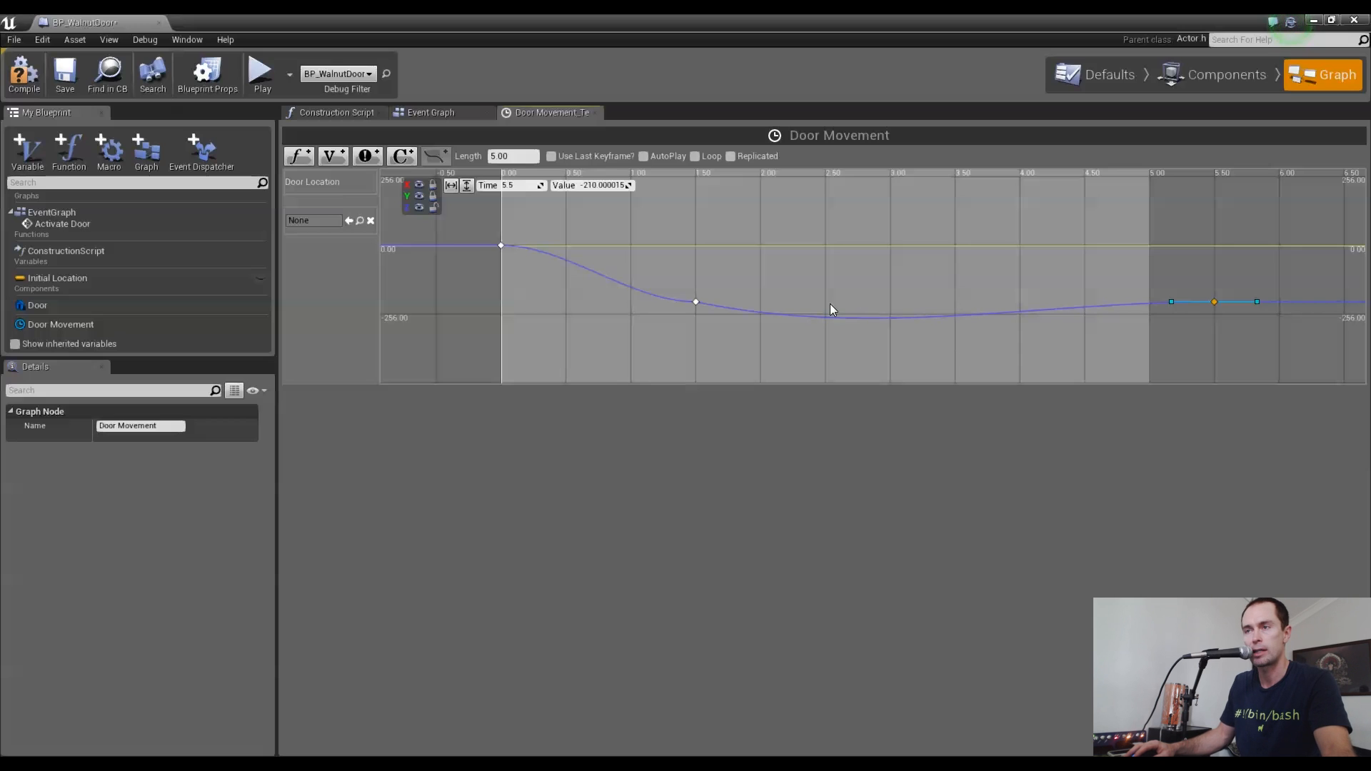
ctrl+click(696, 302)
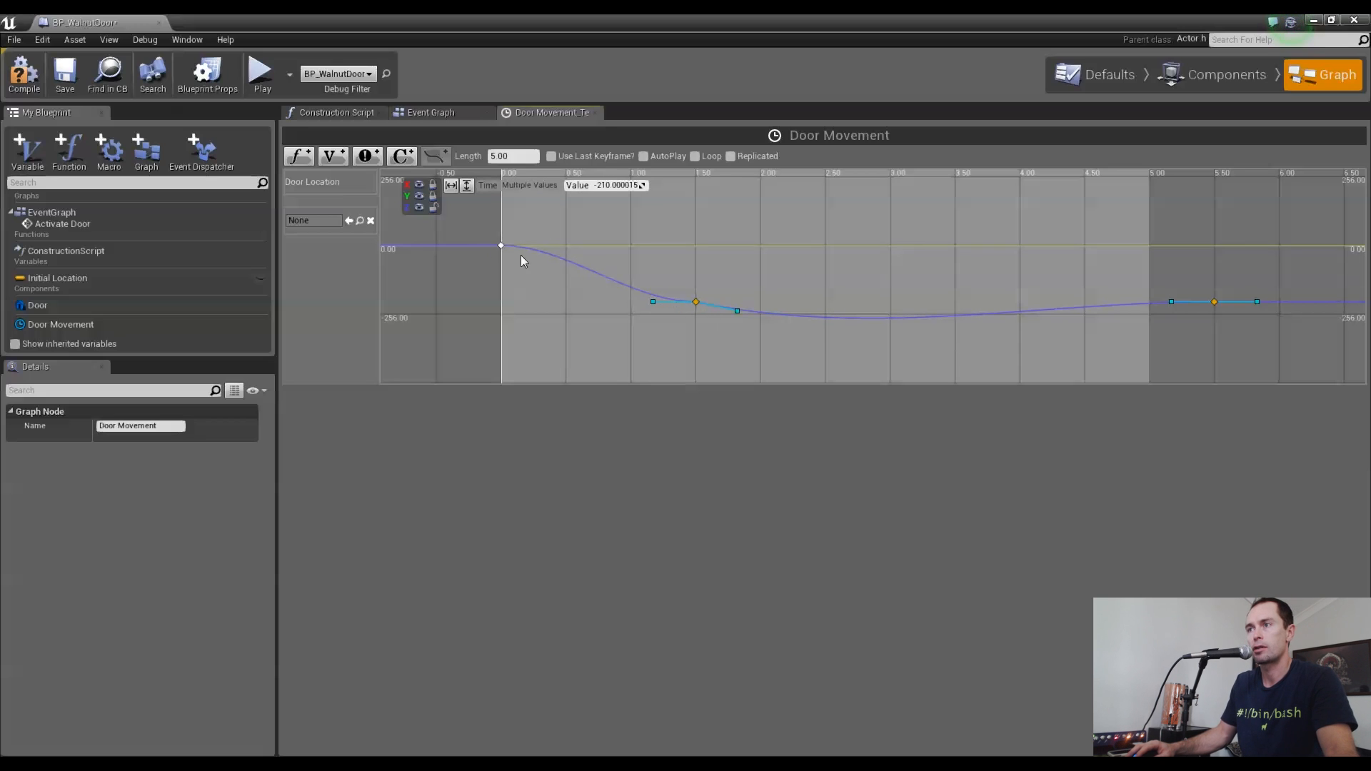
right_click(697, 304)
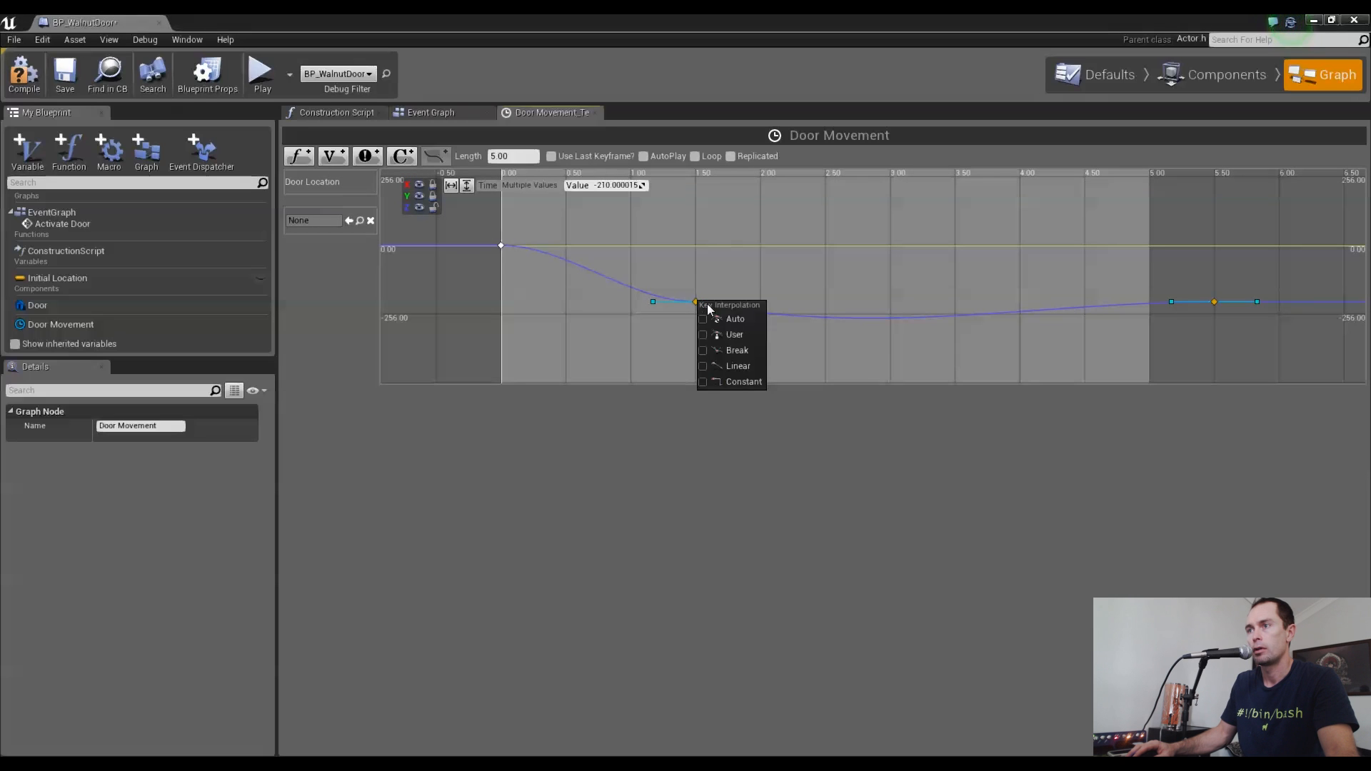
click(737, 365)
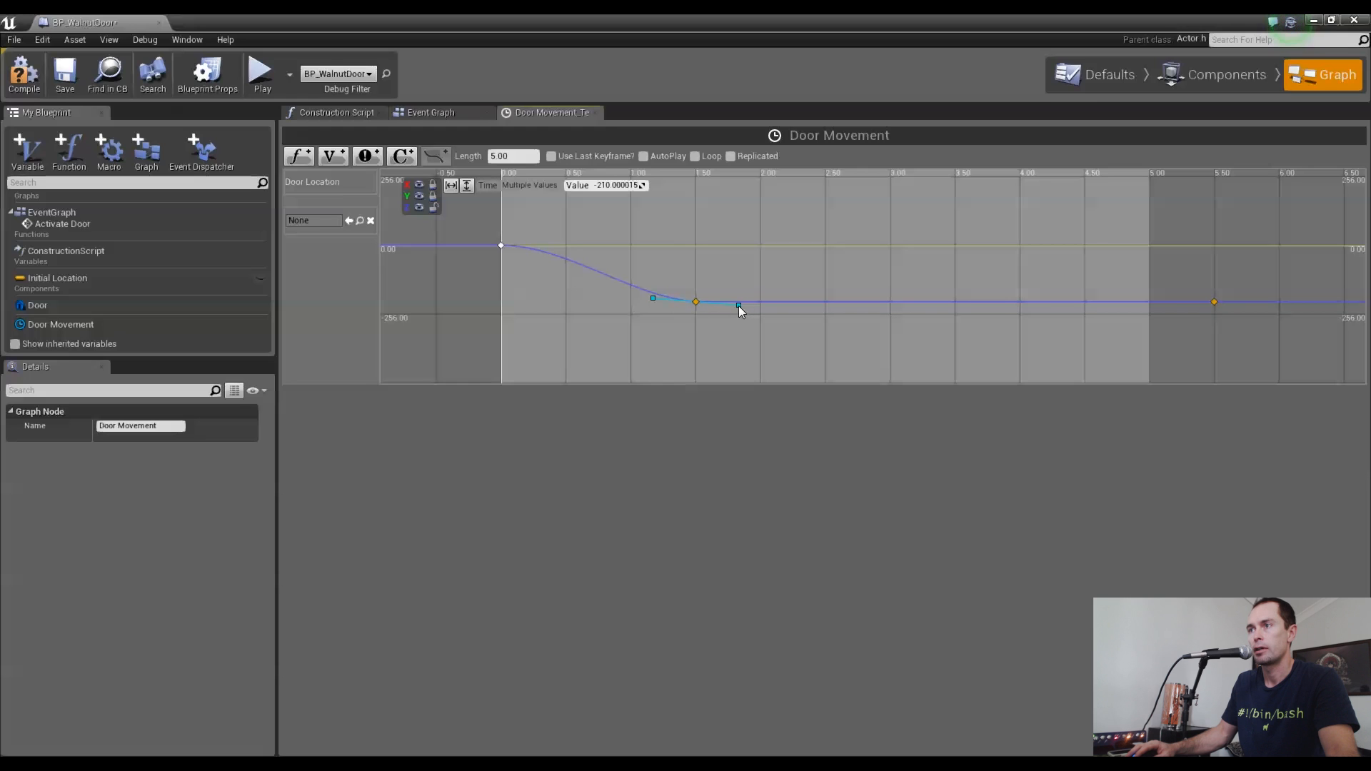
drag(740, 304, 736, 303)
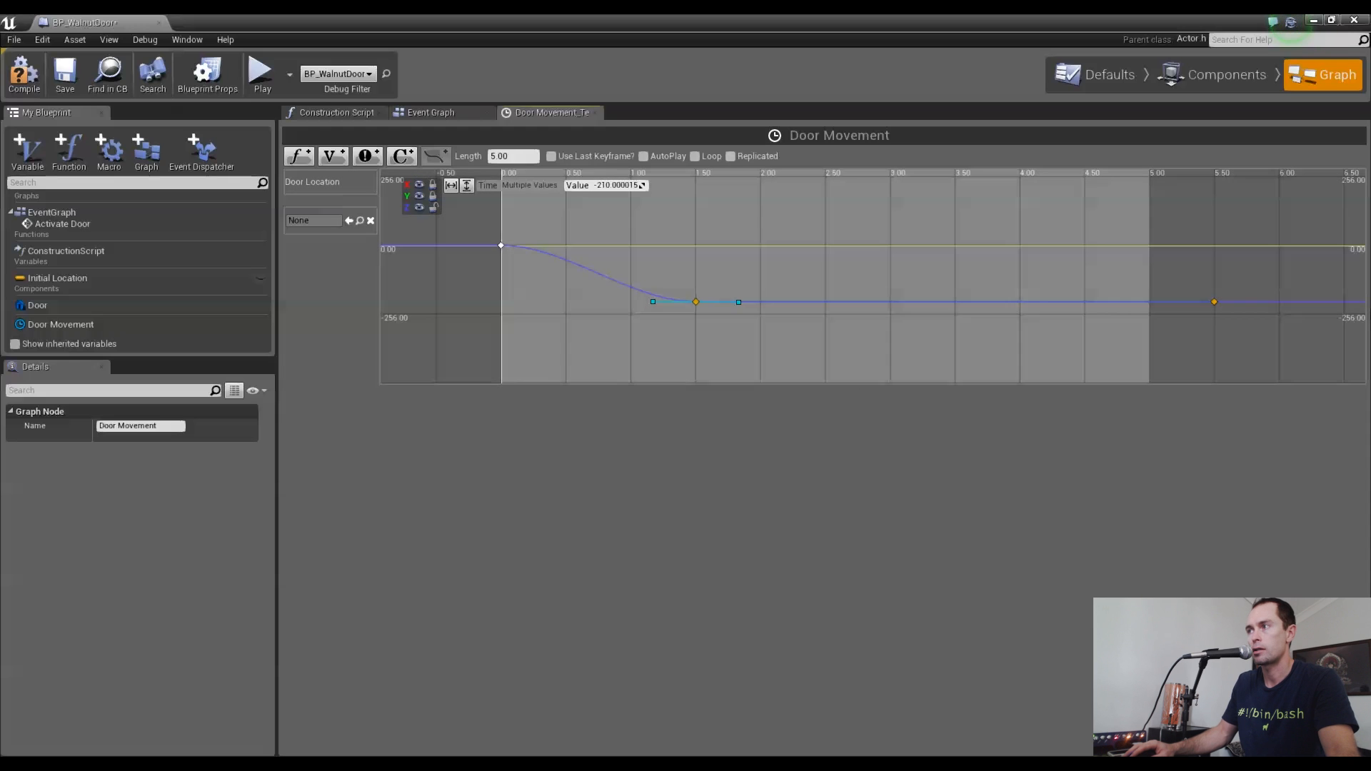
Add a fourth key to the Z curve and set its time to 7 and its value to 0
right_drag(1057, 333, 704, 319)
scroll(914, 302, up, 5)
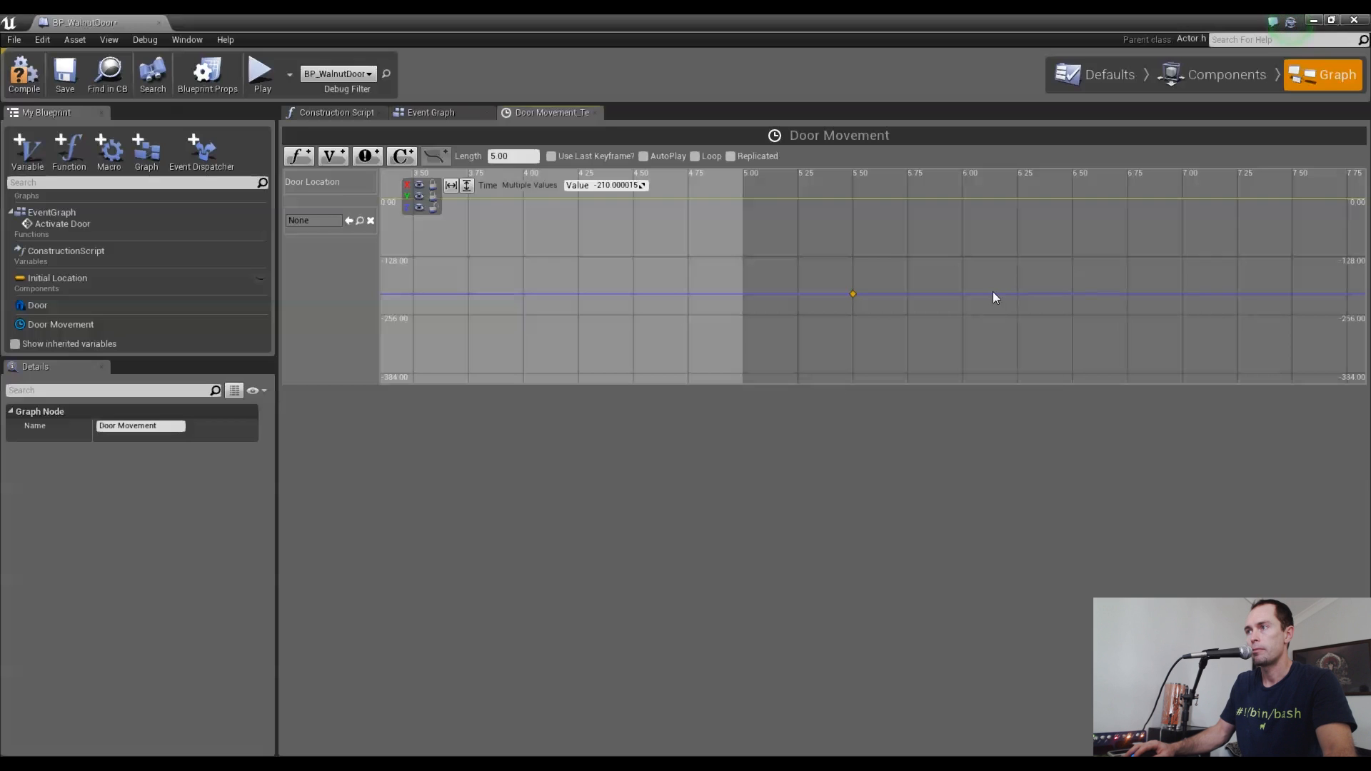
shift+drag(992, 293, 998, 279)
click(511, 185)
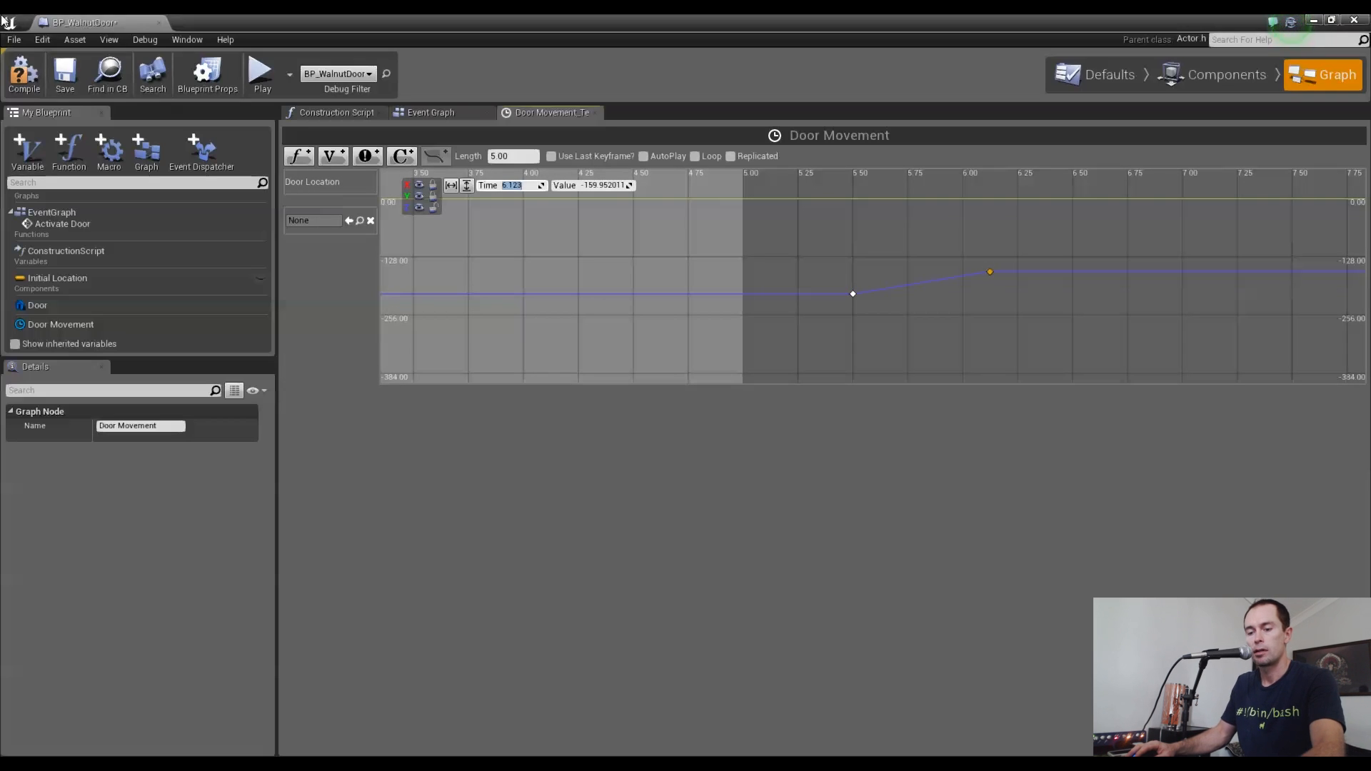
text(7)
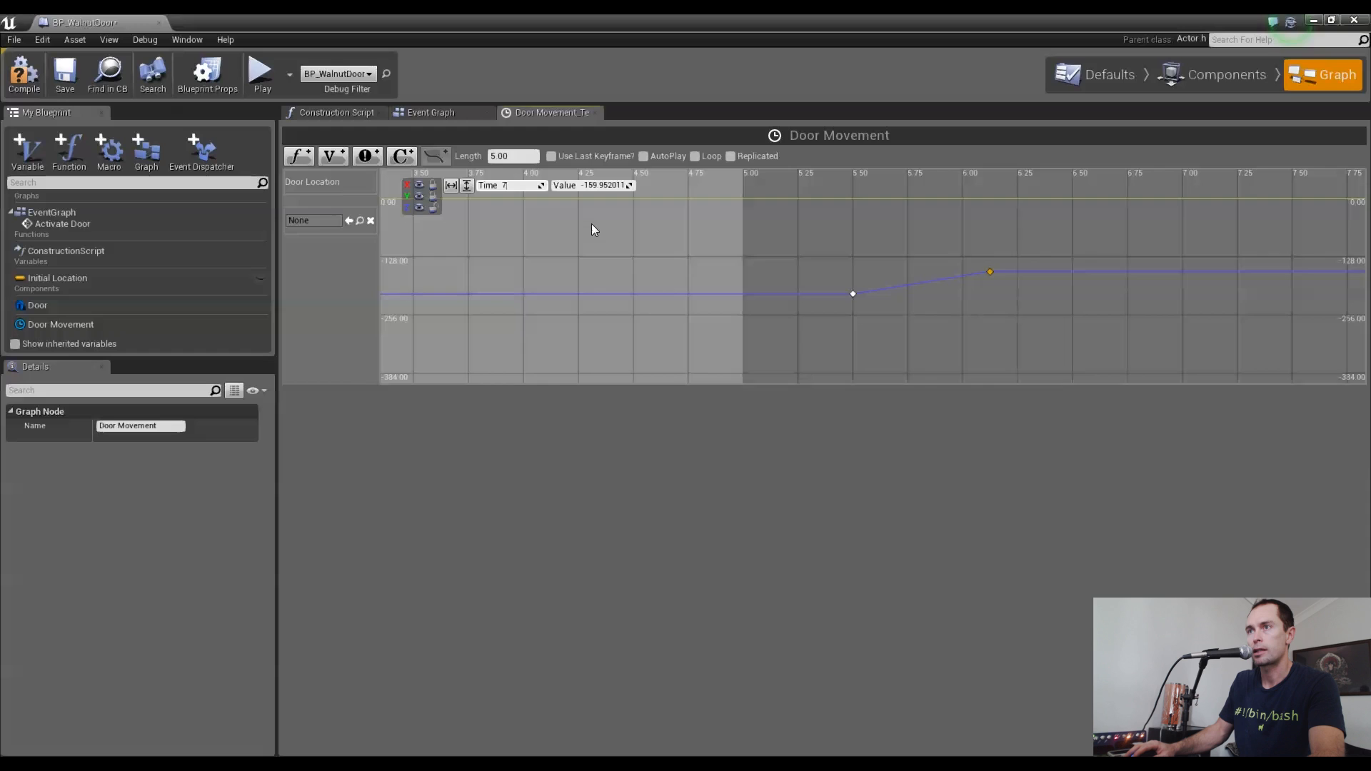
click(613, 185)
text(0)
key(Return)
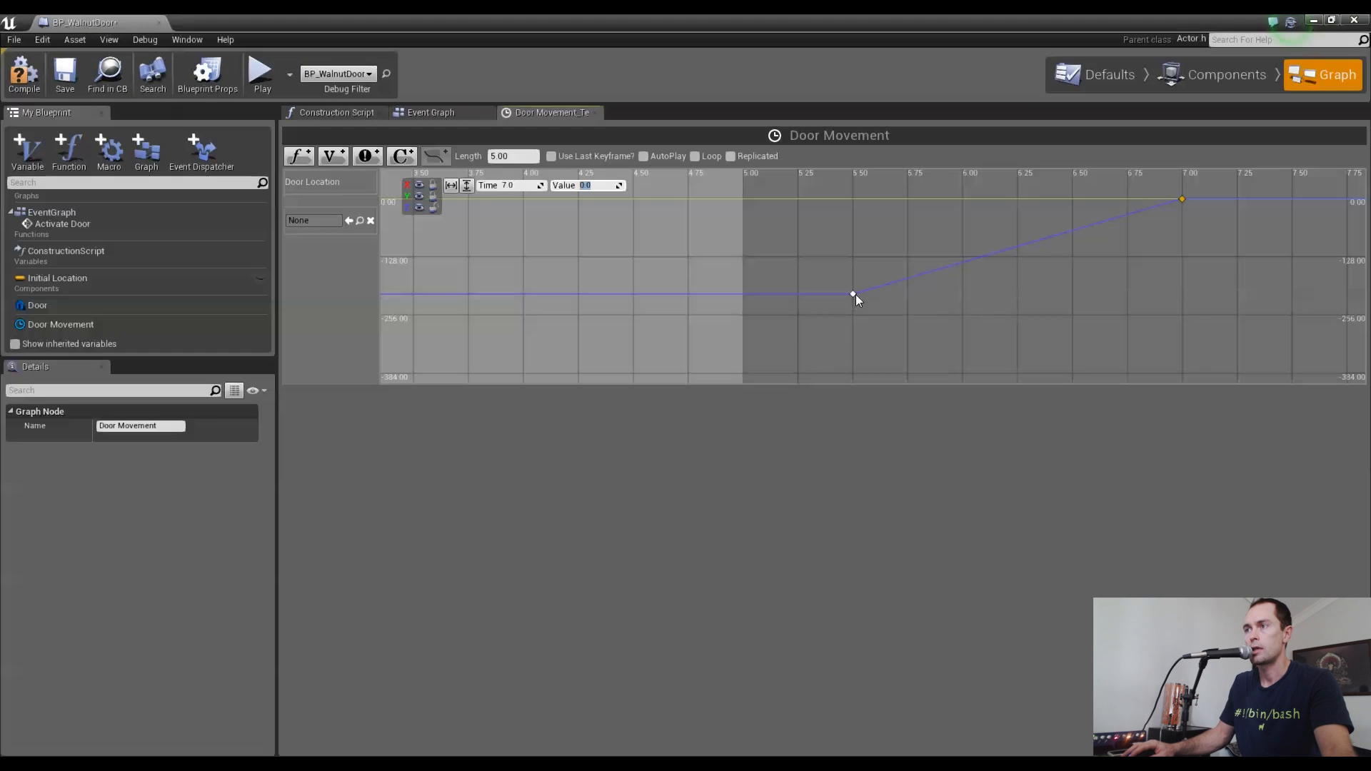
Switch the Z keys at 5.5 and 7 to smooth cubic interpolation
ctrl+click(854, 293)
right_click(852, 293)
click(873, 323)
Set the Door Movement timeline's length to 7 and enable Use Last Keyframe
scroll(832, 322, down, 4)
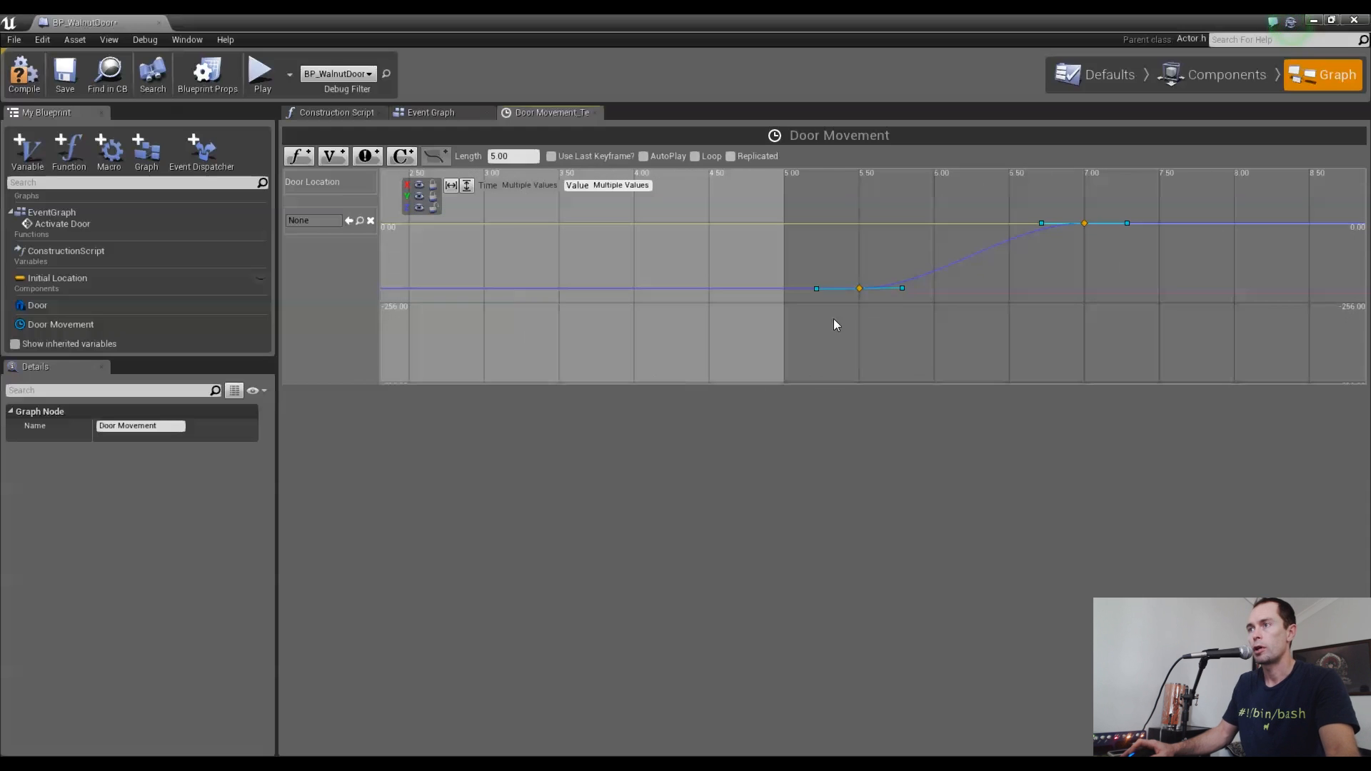
scroll(800, 326, down, 4)
right_drag(802, 331, 938, 336)
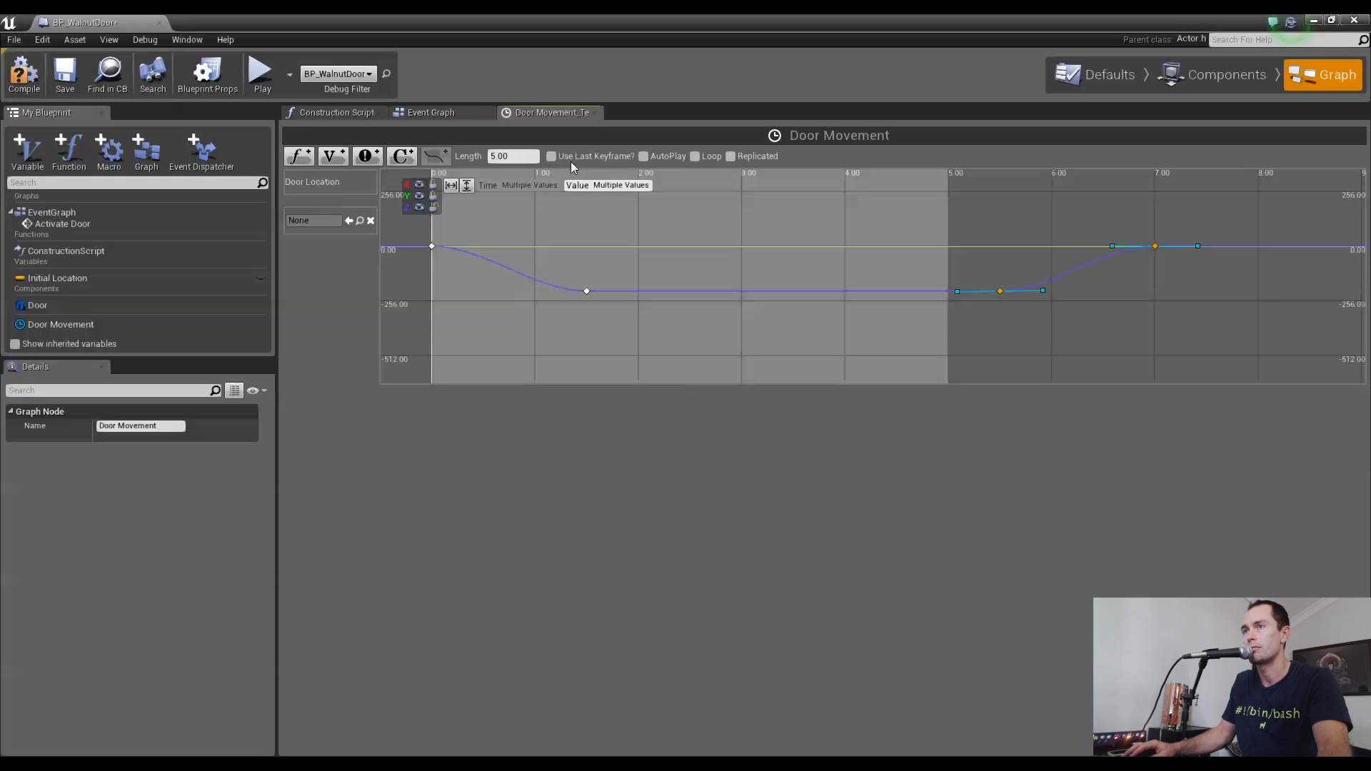
drag(513, 156, 435, 138)
text(7)
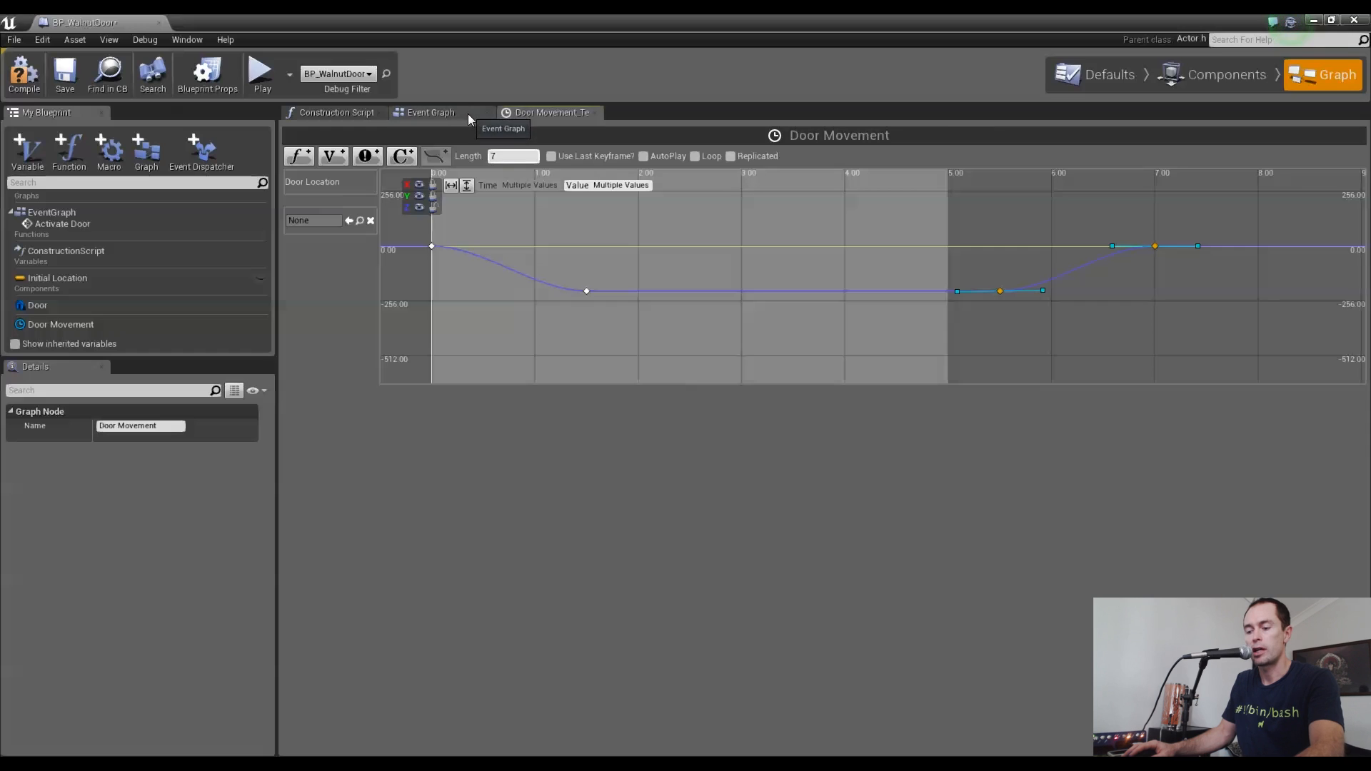
key(Return)
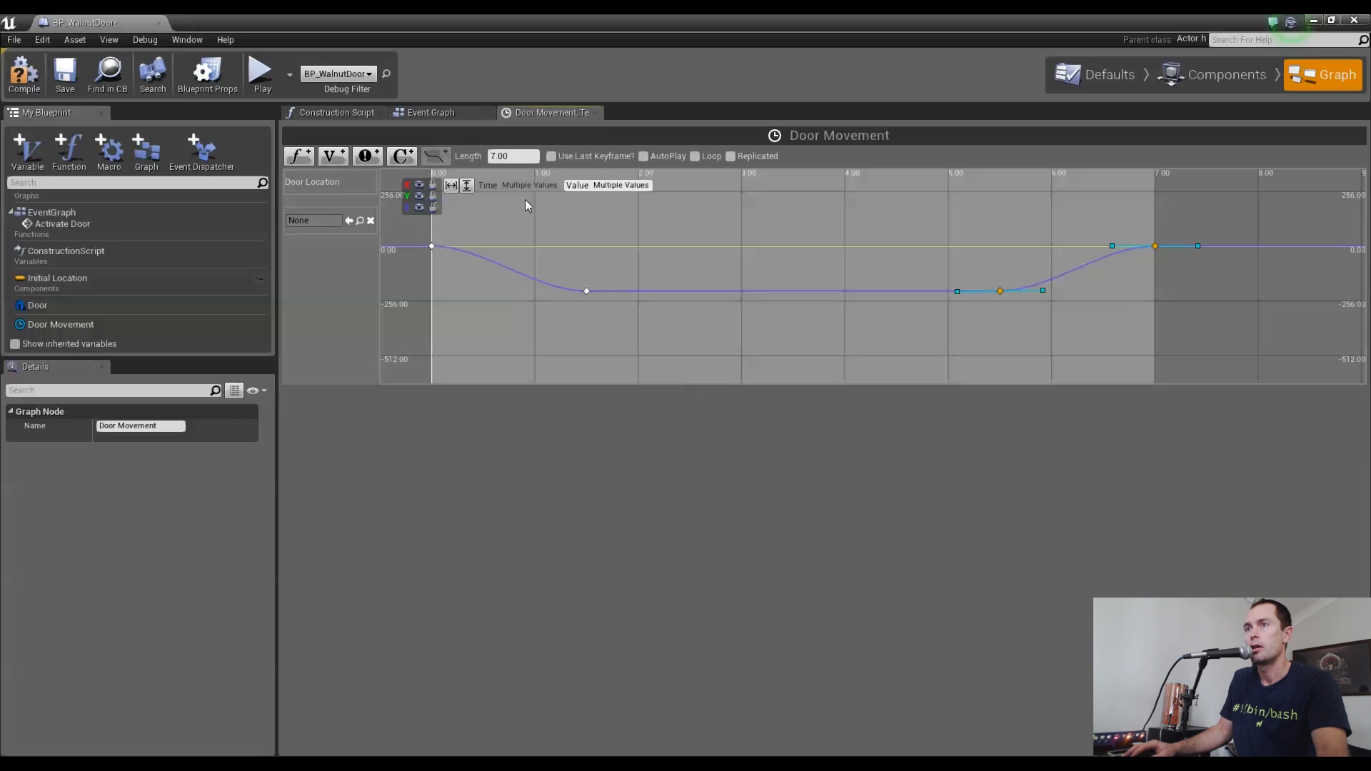
click(552, 156)
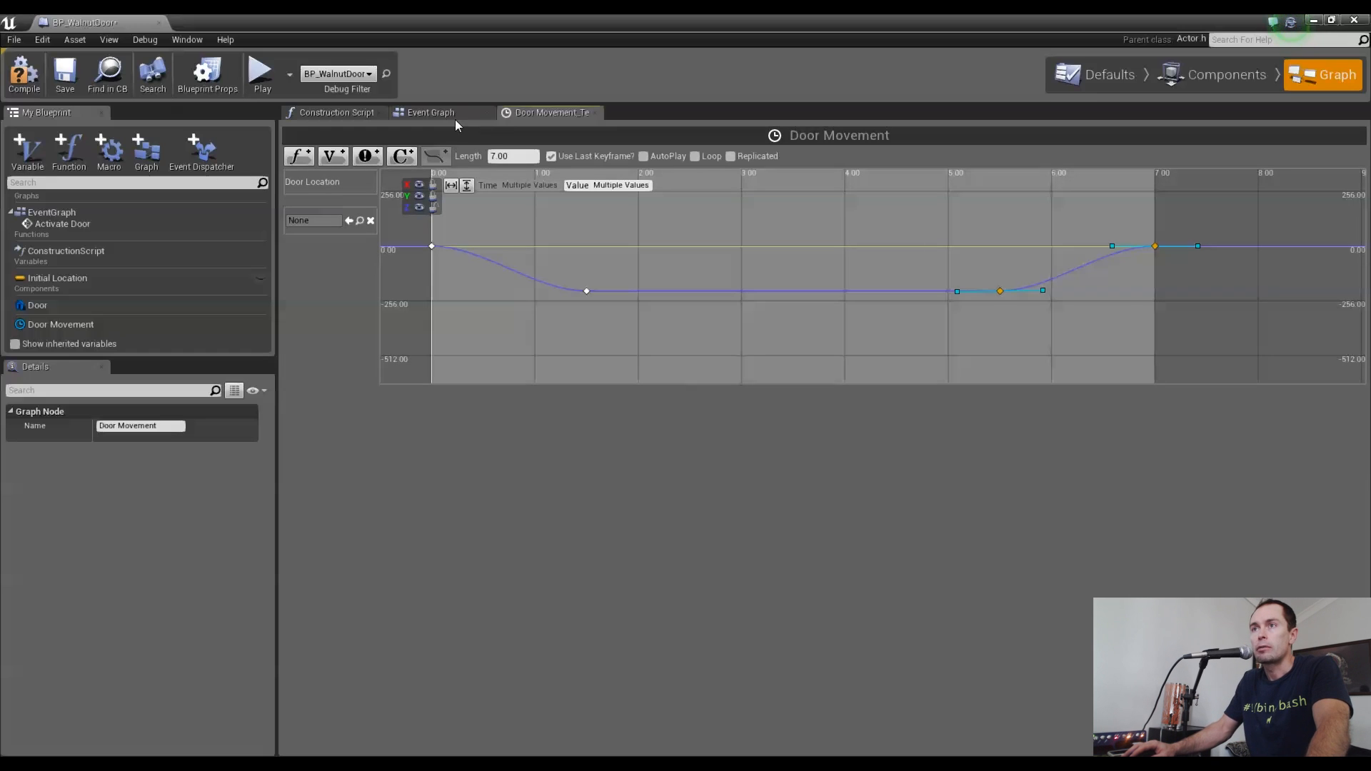
In the Event Graph, connect the Activate Door event's execution output to Play from Start on the Door Movement timeline
click(461, 109)
drag(472, 280, 619, 348)
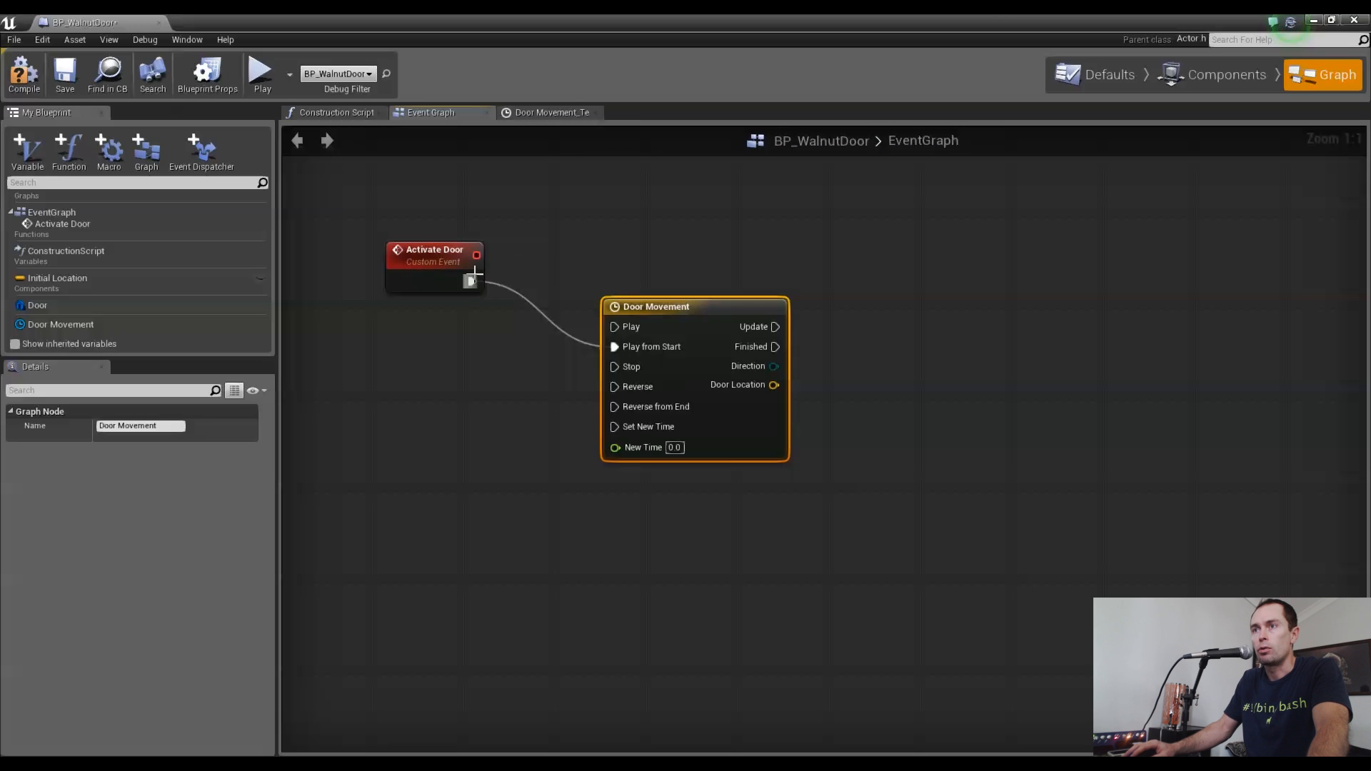
click(554, 112)
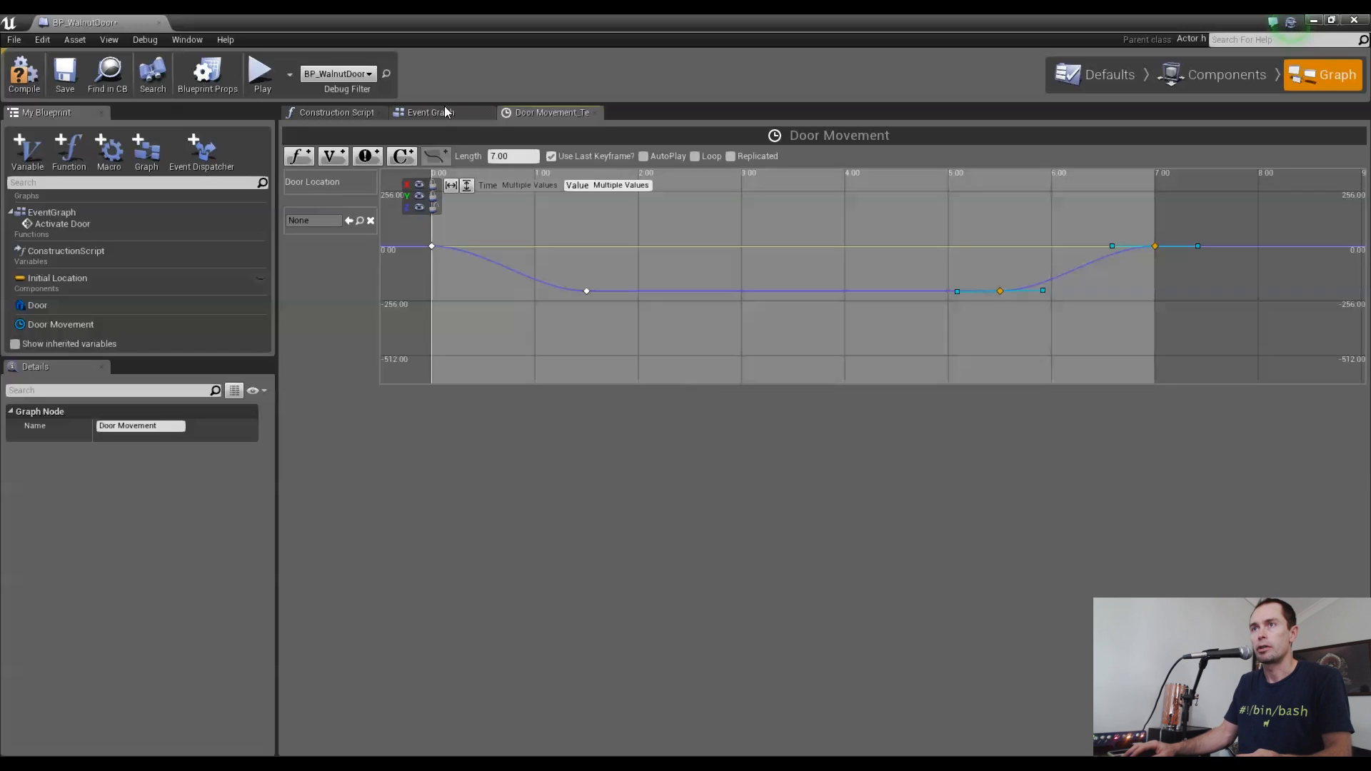
click(447, 115)
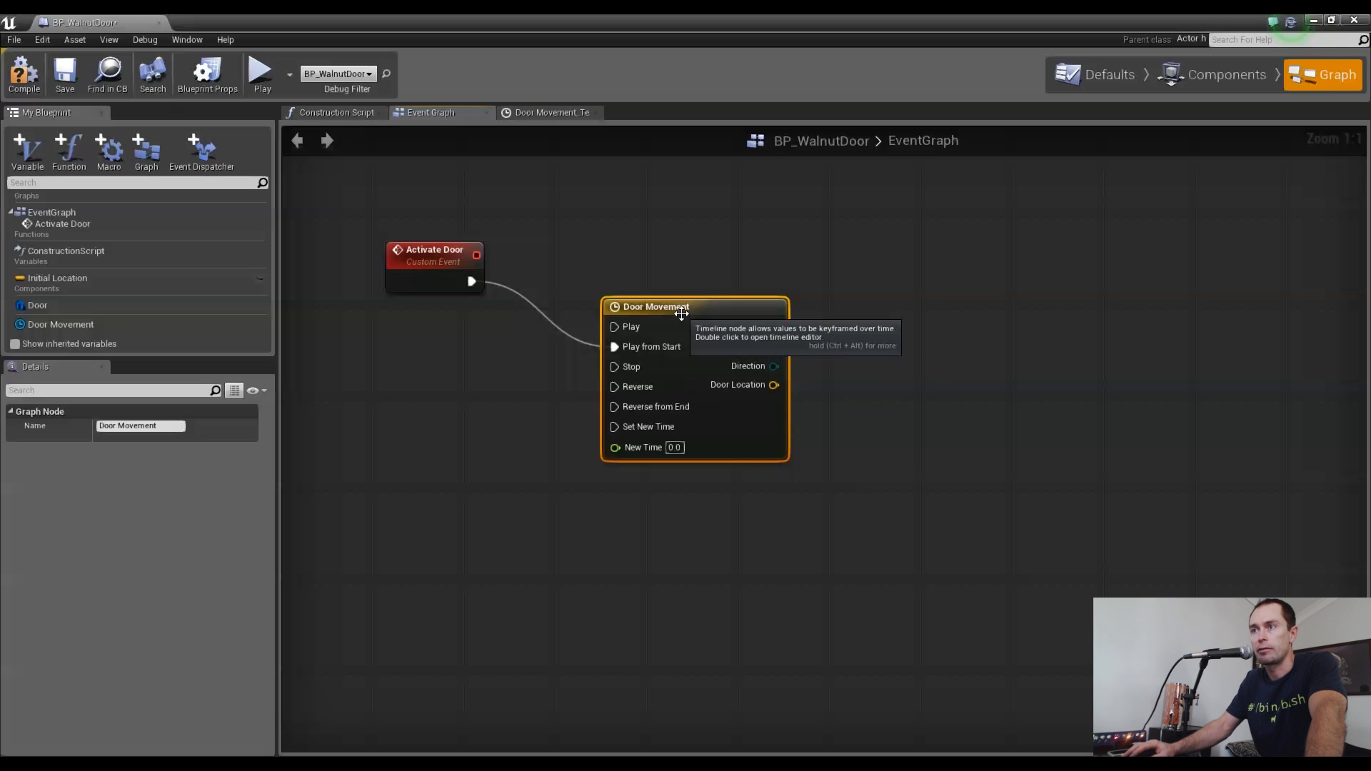
Add a getter node for the Initial Location variable below the Door Movement timeline in the Event Graph
click(32, 279)
drag(32, 278, 704, 542)
click(722, 555)
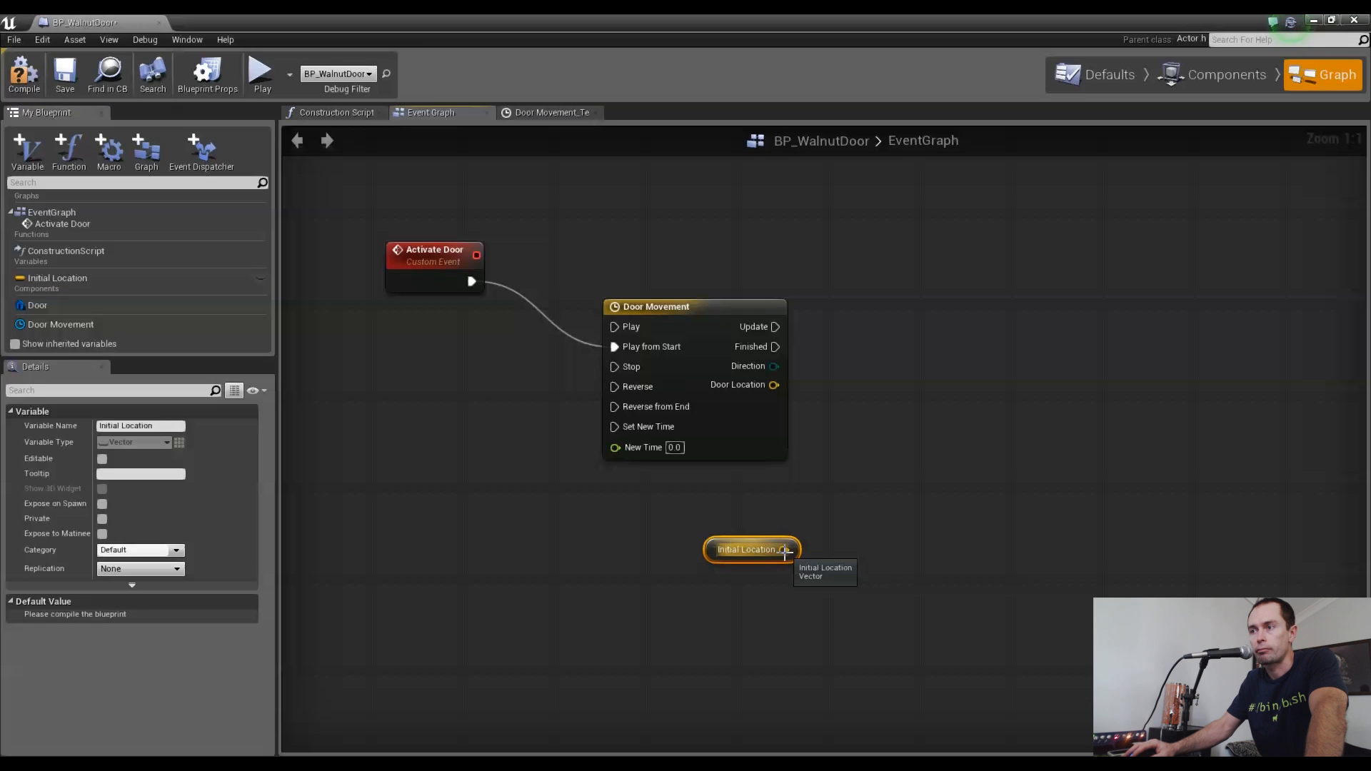
Add a Vector + Vector node and feed it the timeline's Door Location output and the Initial Location variable
drag(783, 549, 861, 500)
text(add)
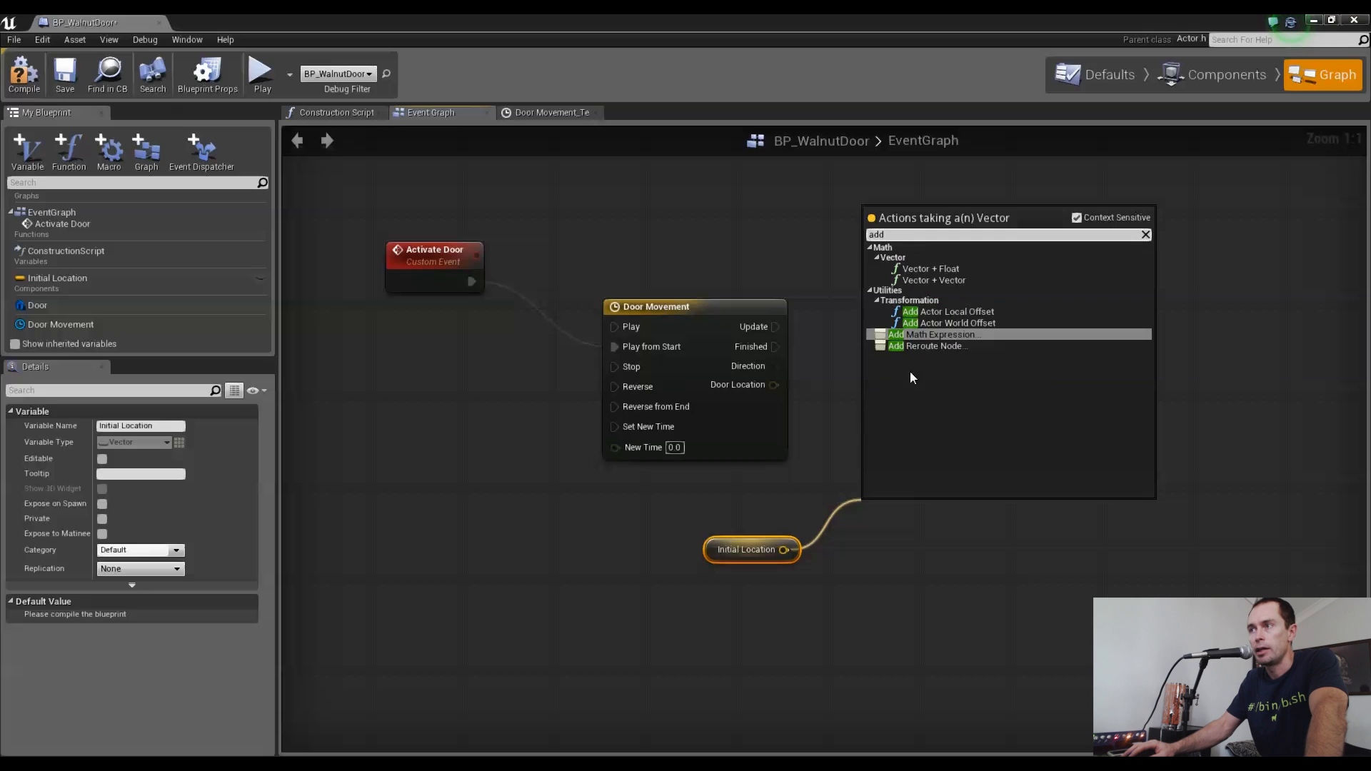
click(941, 282)
drag(985, 512, 1019, 467)
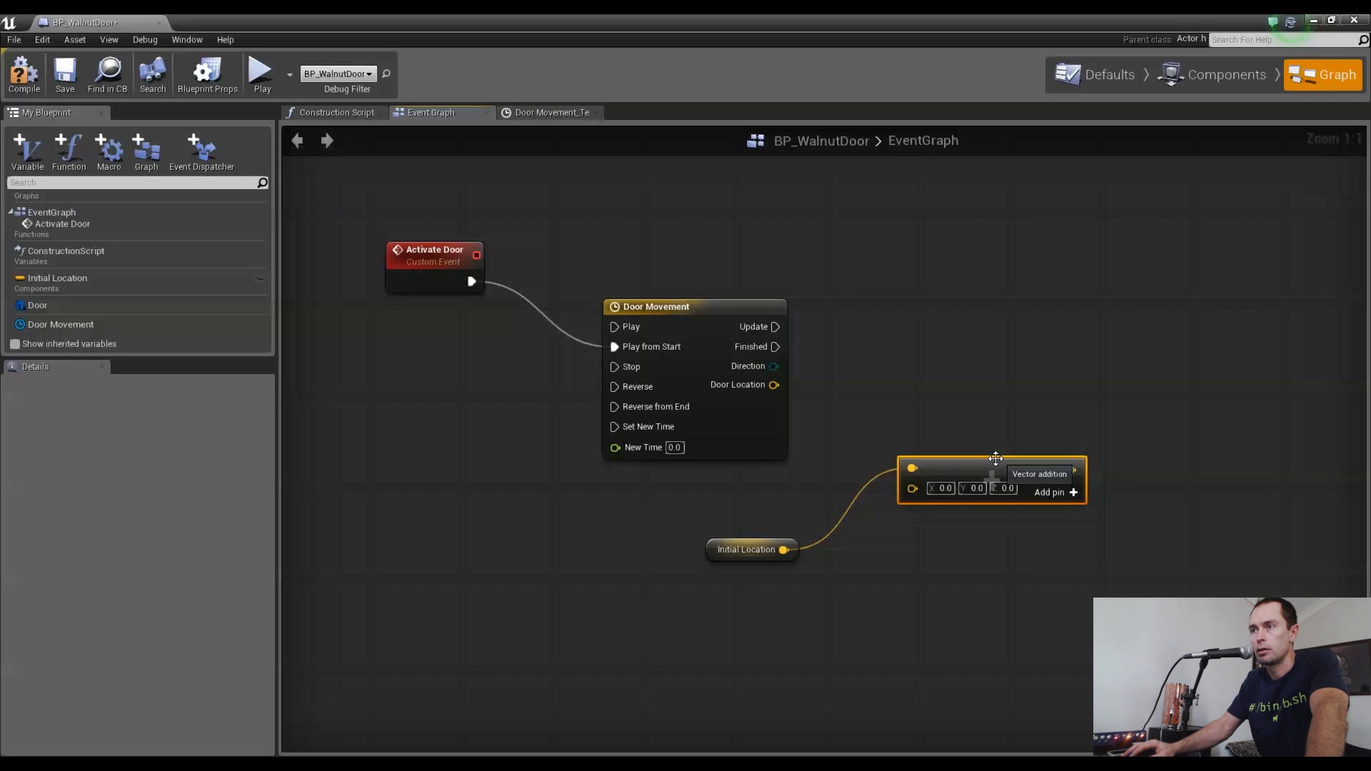
drag(775, 385, 912, 468)
drag(784, 550, 932, 462)
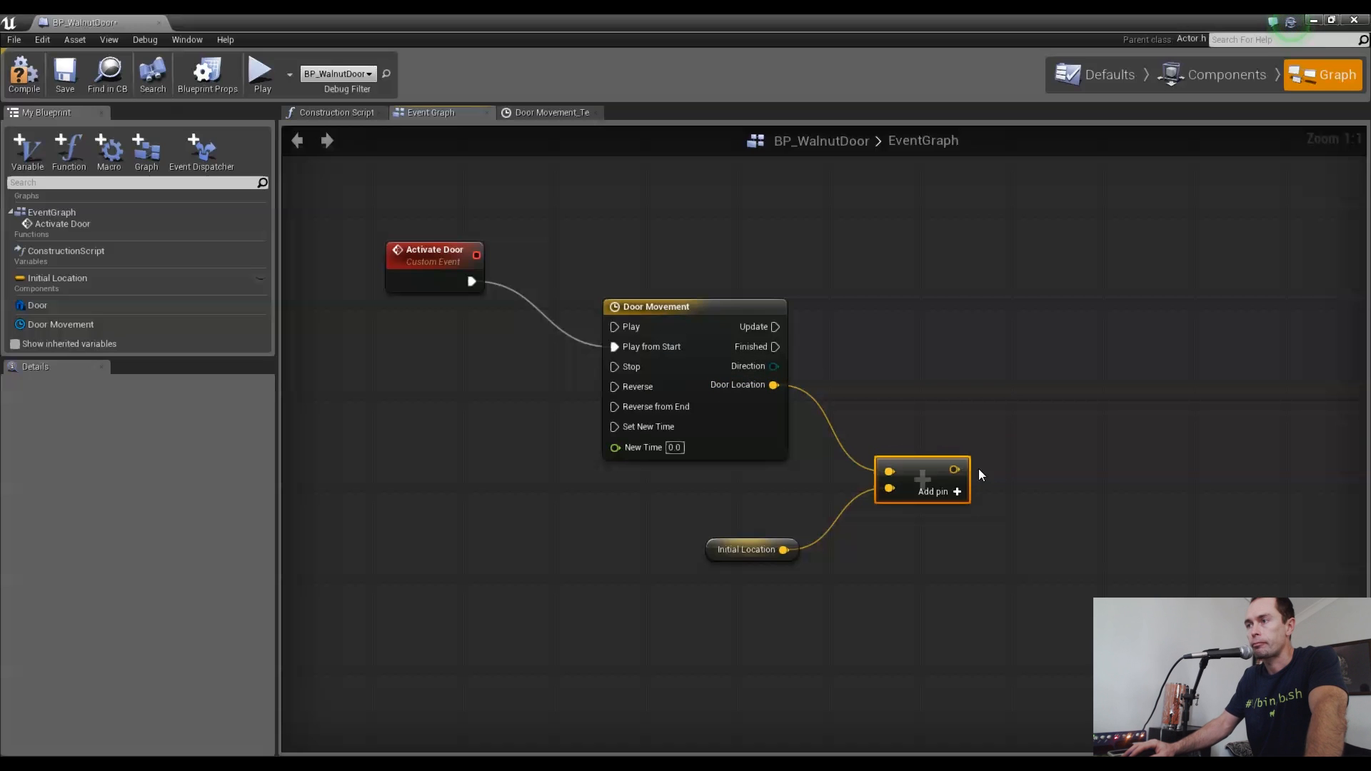
Add a Set Actor Location node with the vector sum as New Location, executed by the Door Movement timeline's Update output
drag(956, 469, 1014, 353)
text(set)
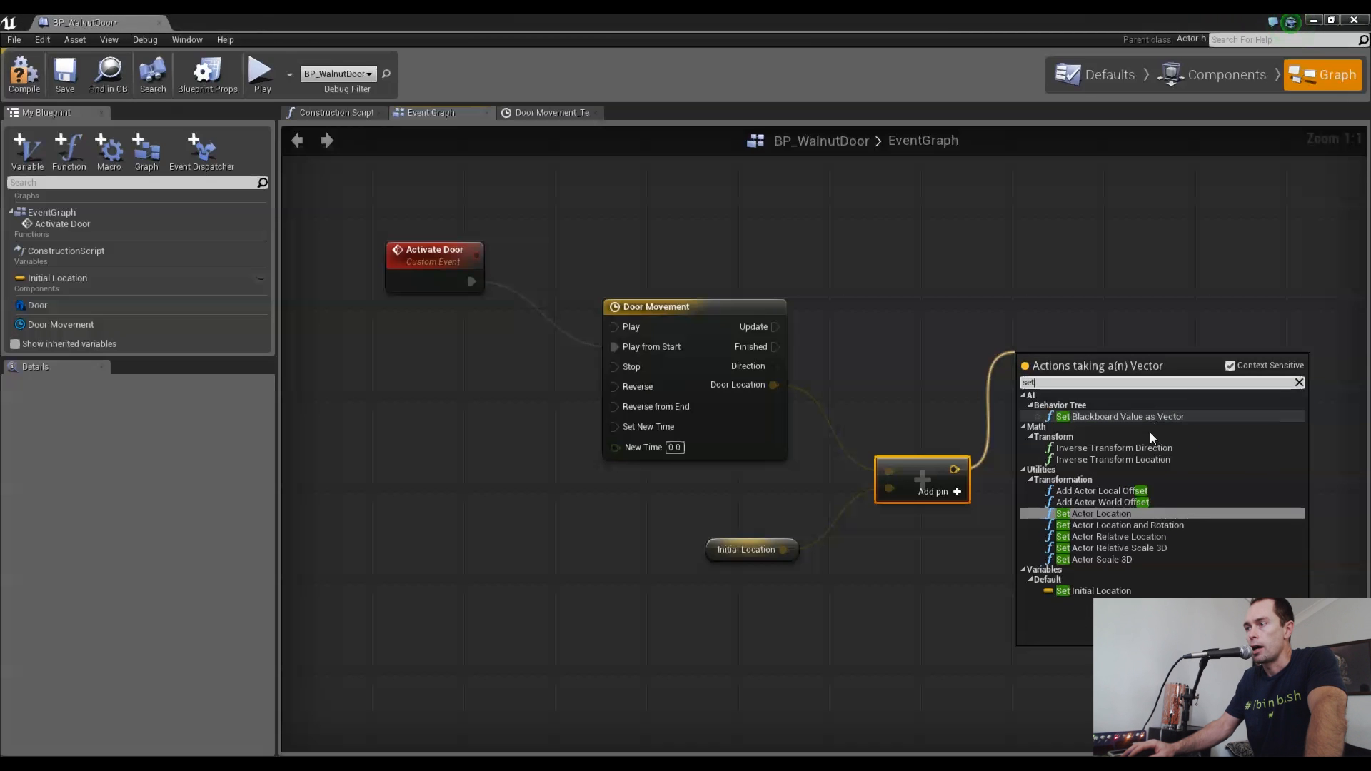
click(1107, 514)
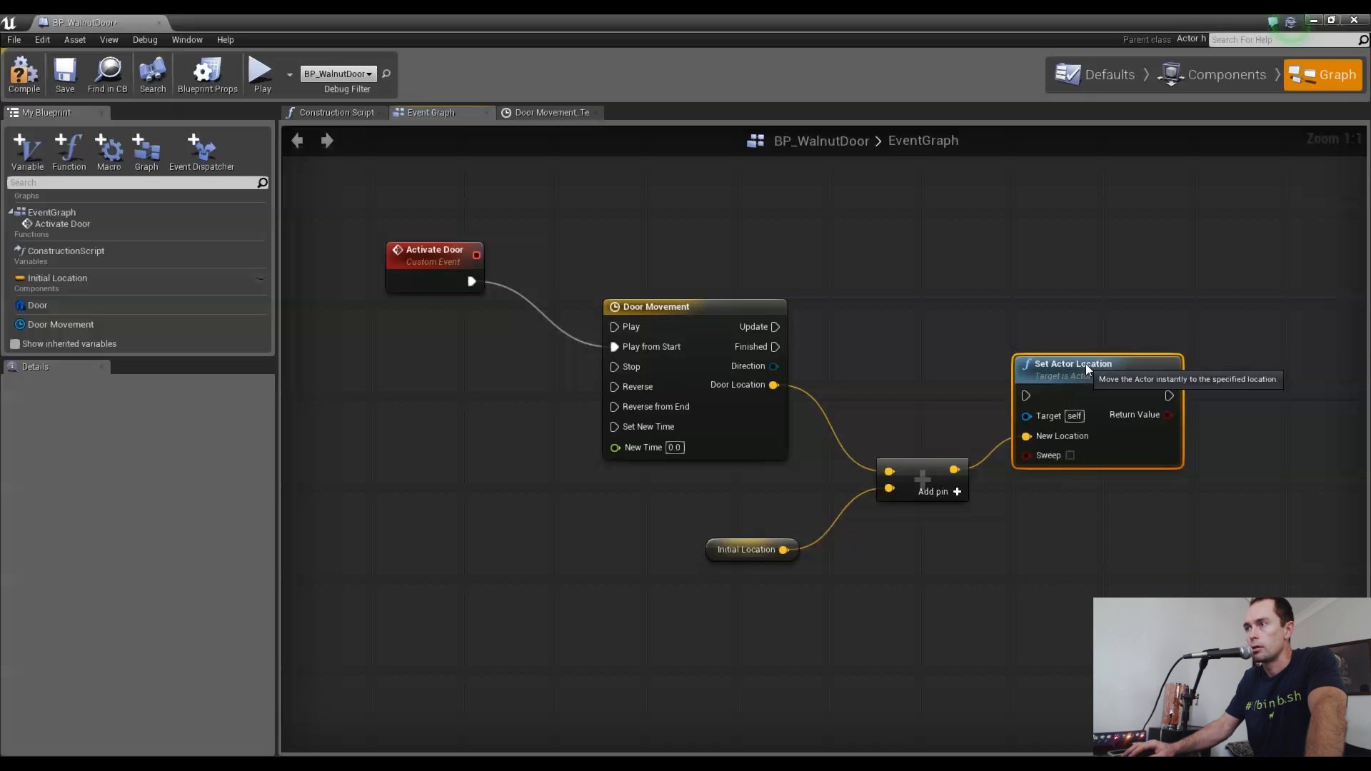
drag(1082, 383, 1081, 349)
drag(770, 329, 1021, 360)
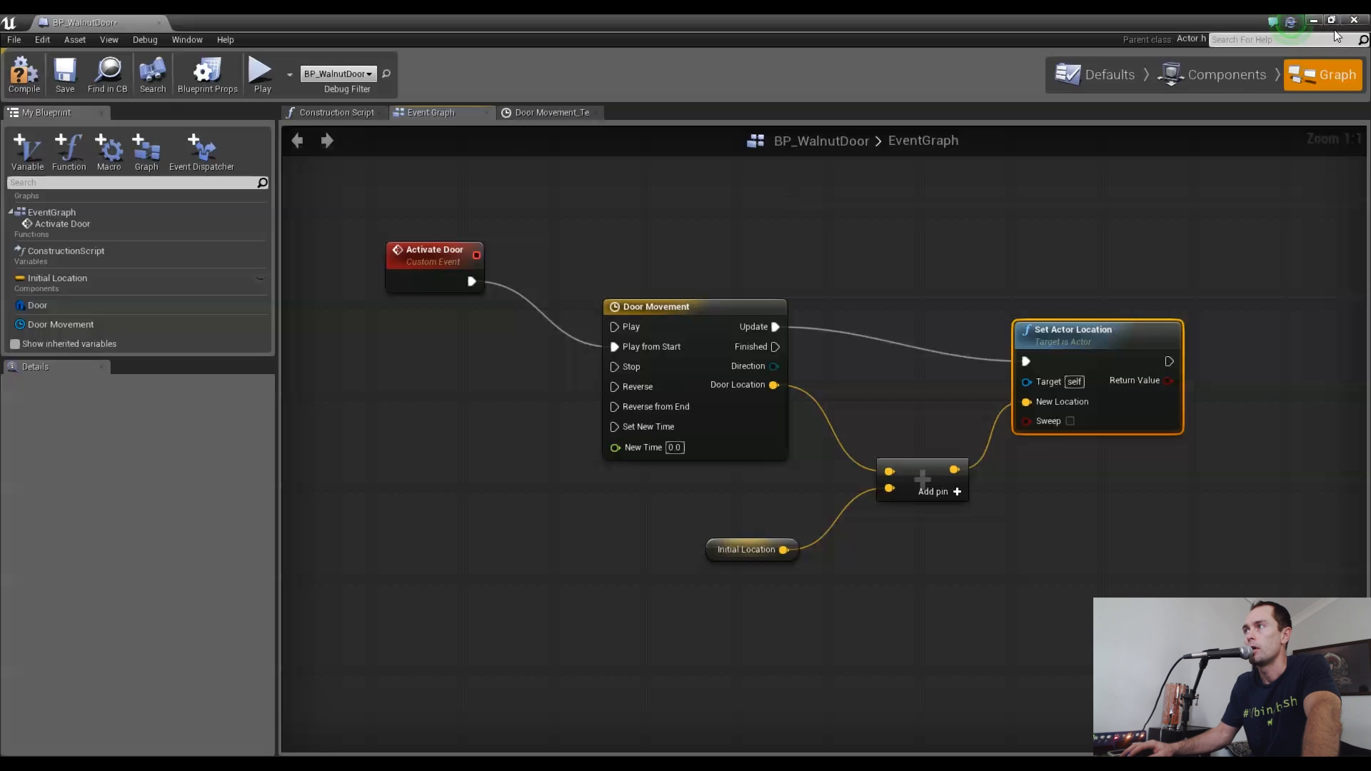
Return to the level editor and place a HeroTPP mesh from the Character folder on the grass beside the door
click(1315, 20)
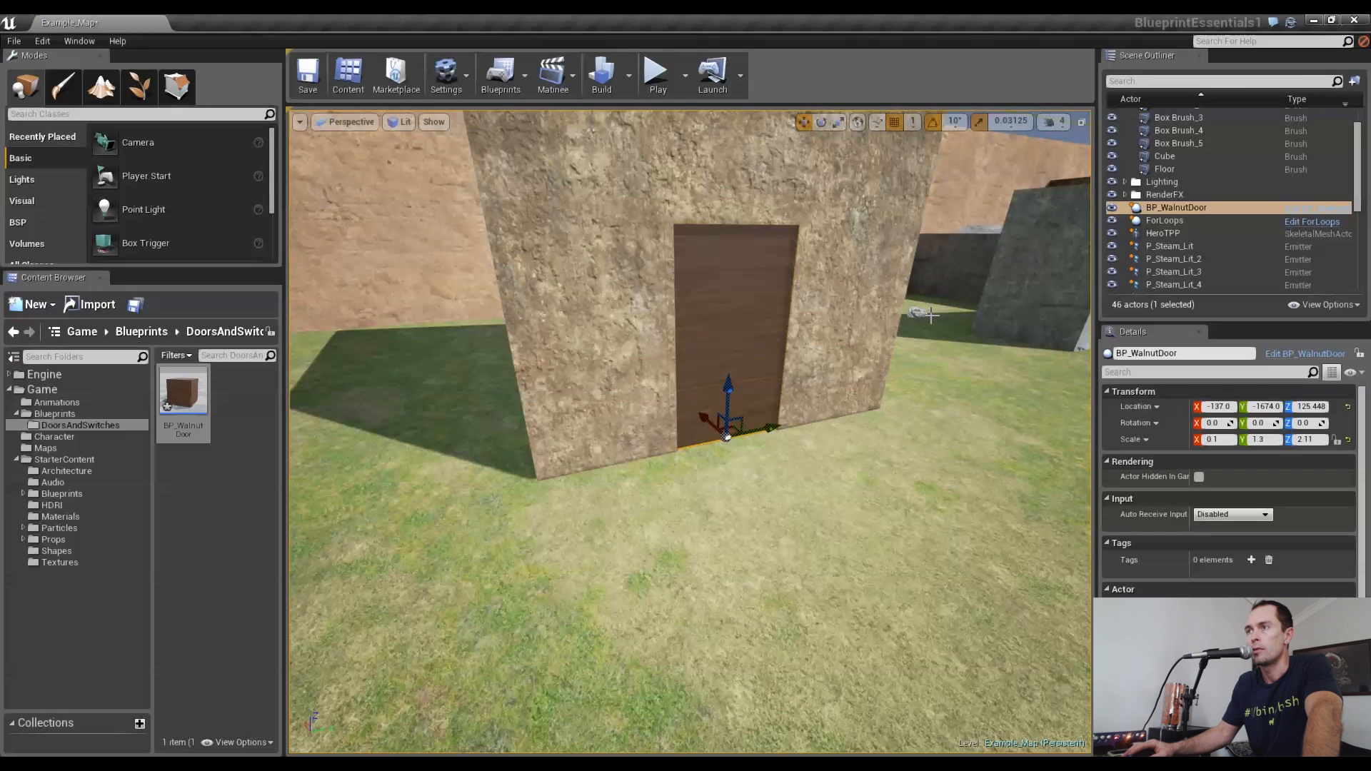
right_drag(910, 324, 719, 327)
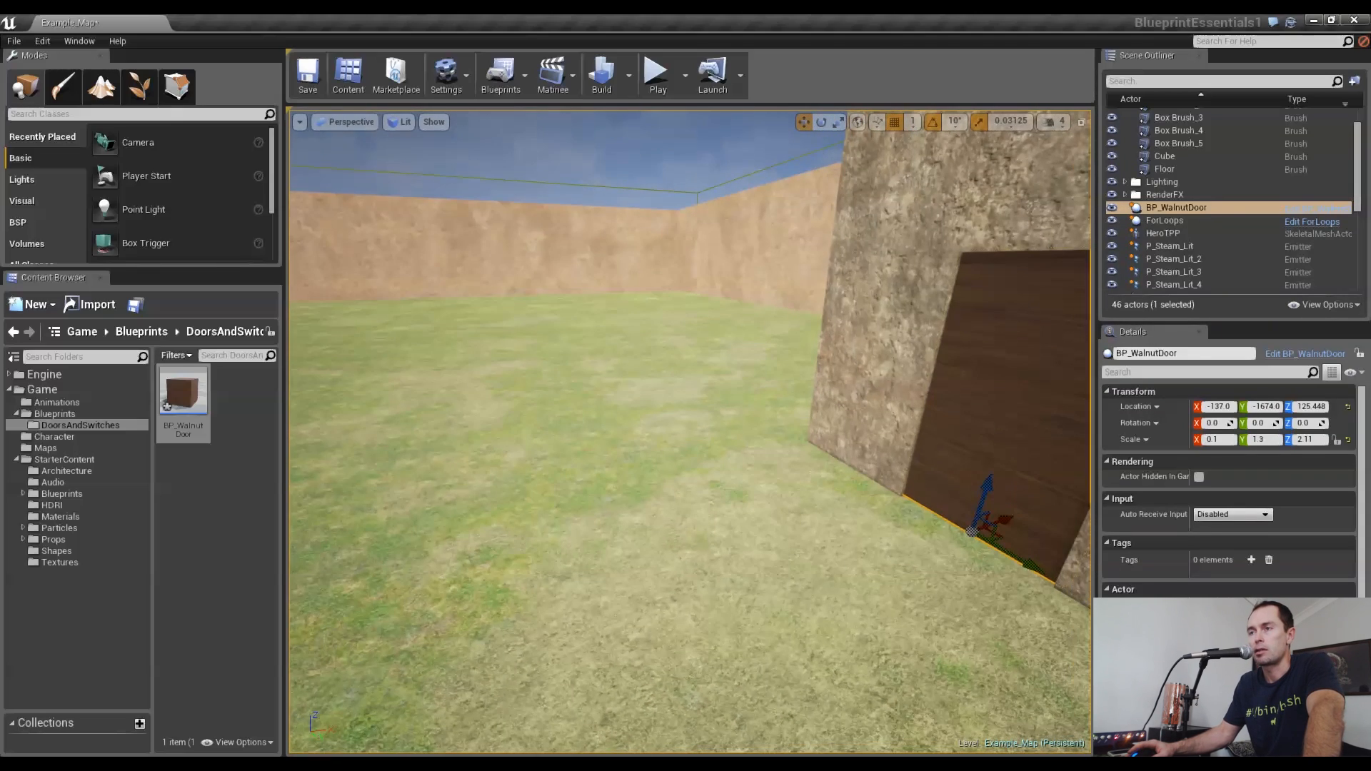
drag(186, 393, 569, 503)
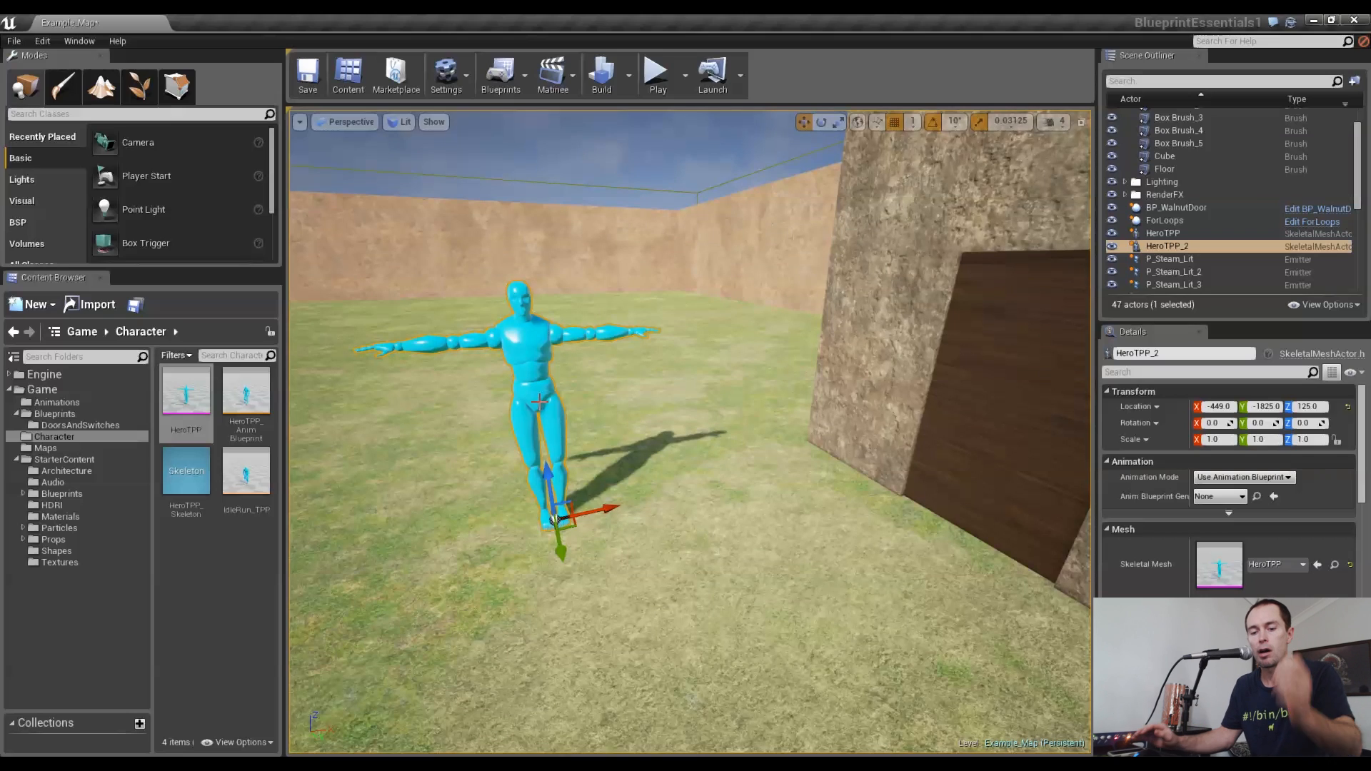
right_drag(602, 450, 546, 443)
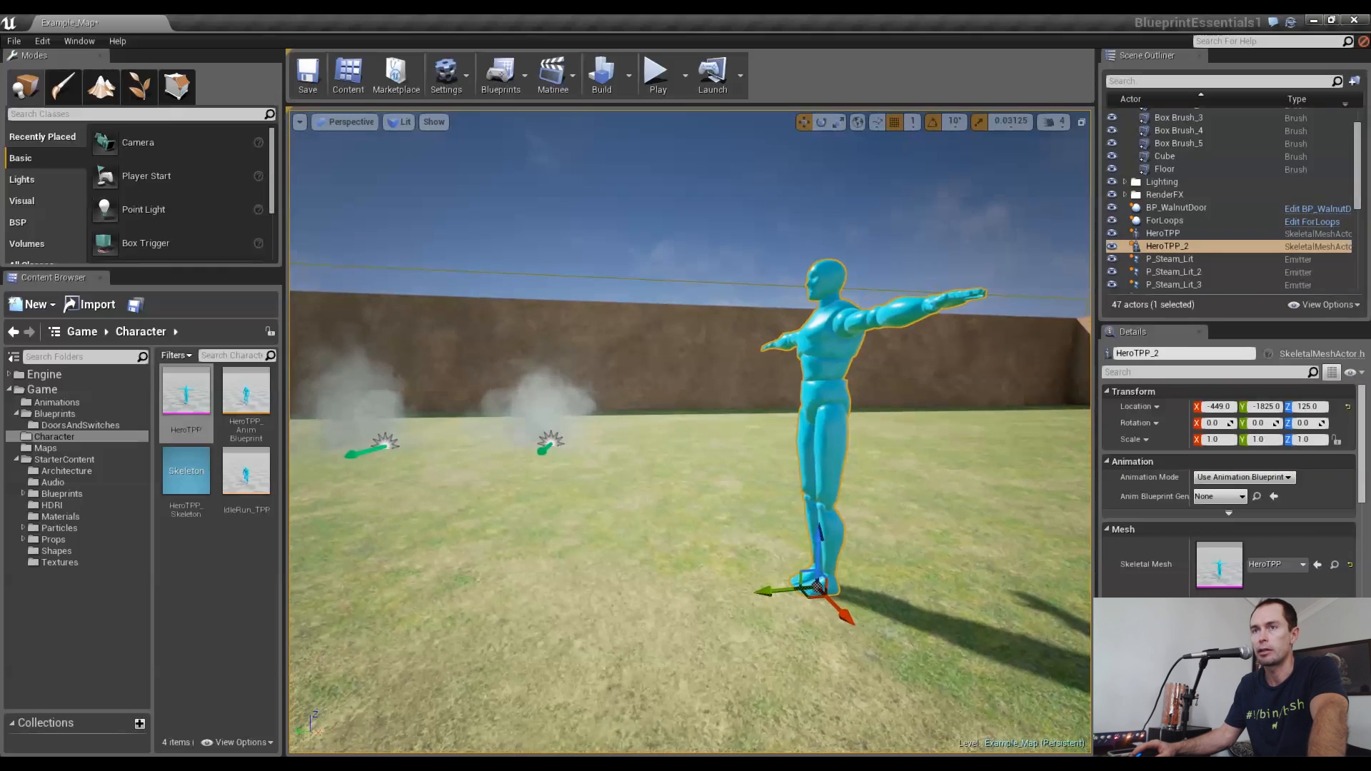
Place the SM_PillarFrame300 prop on the grass beside the mannequin and shorten it to a Z scale of about 0.4
click(57, 542)
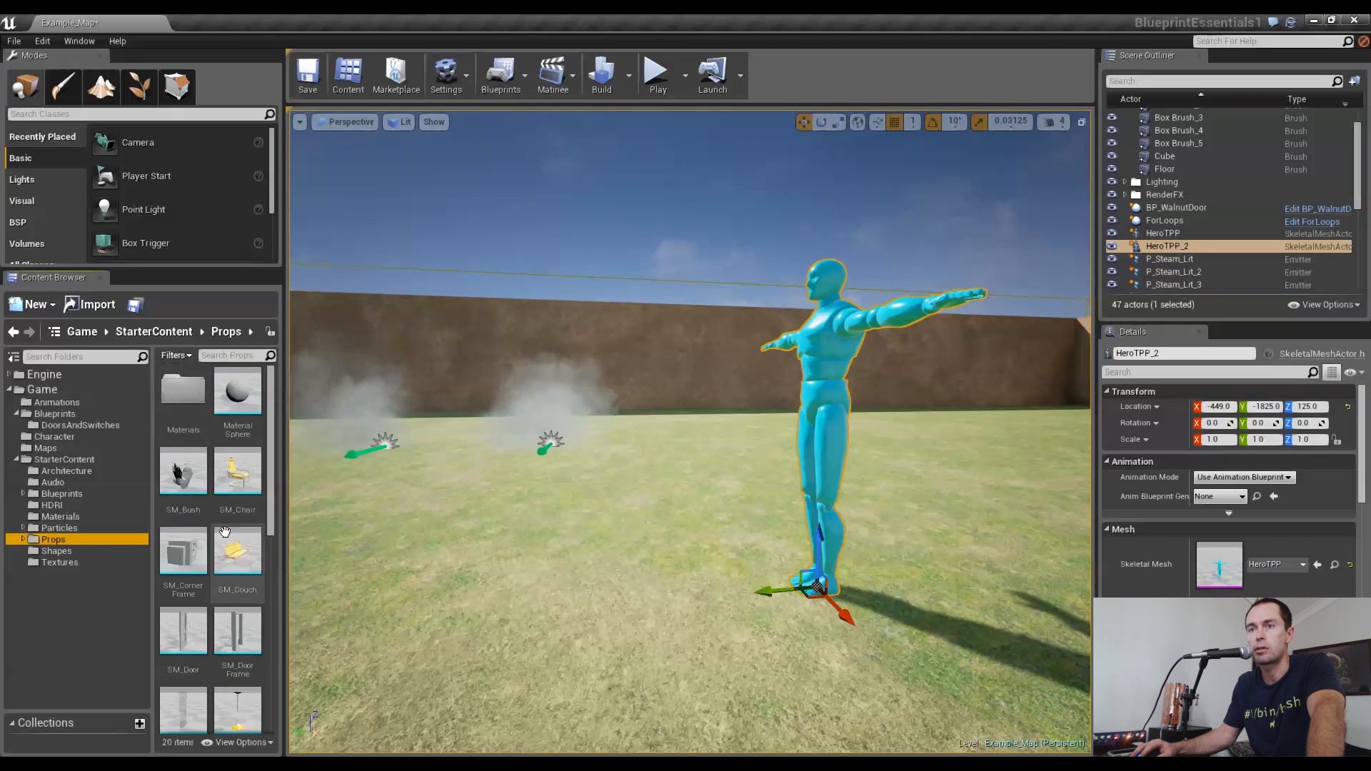
scroll(251, 557, down, 5)
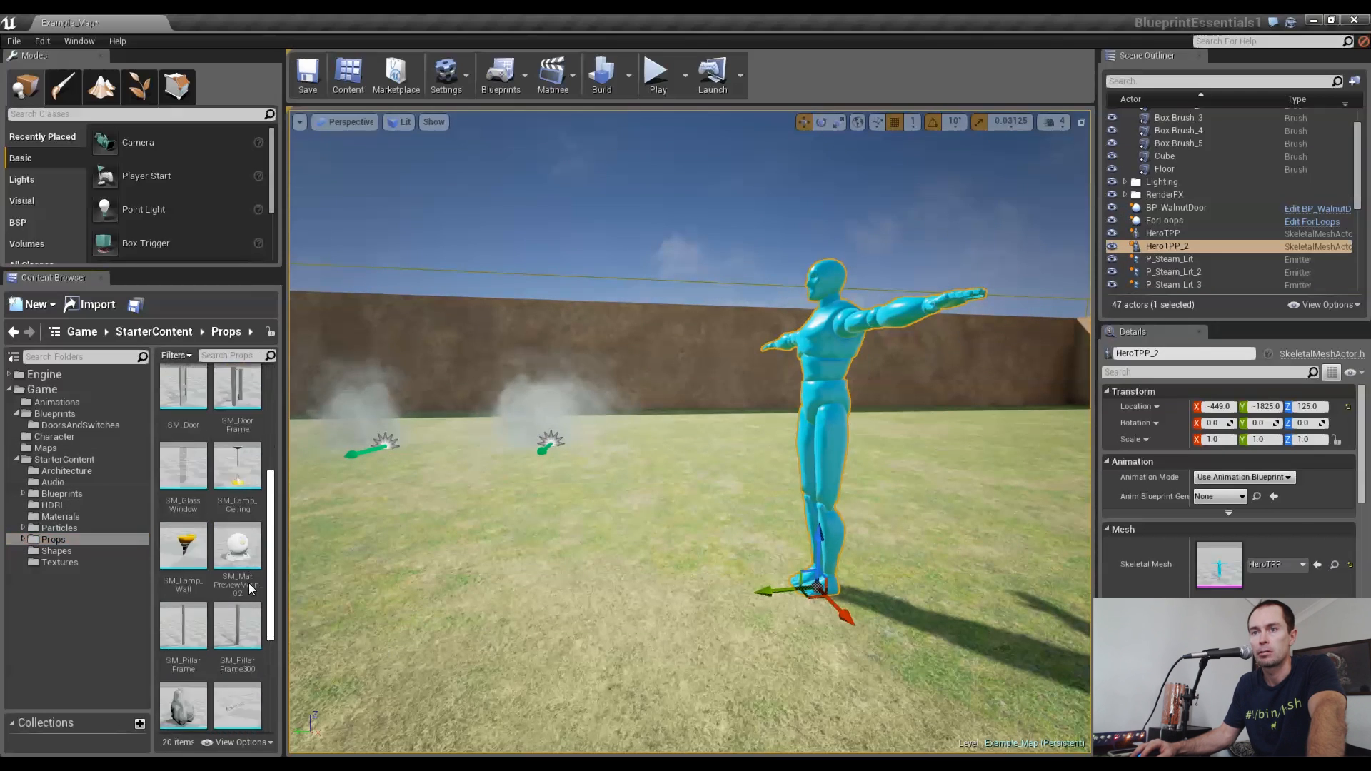
drag(237, 530, 623, 592)
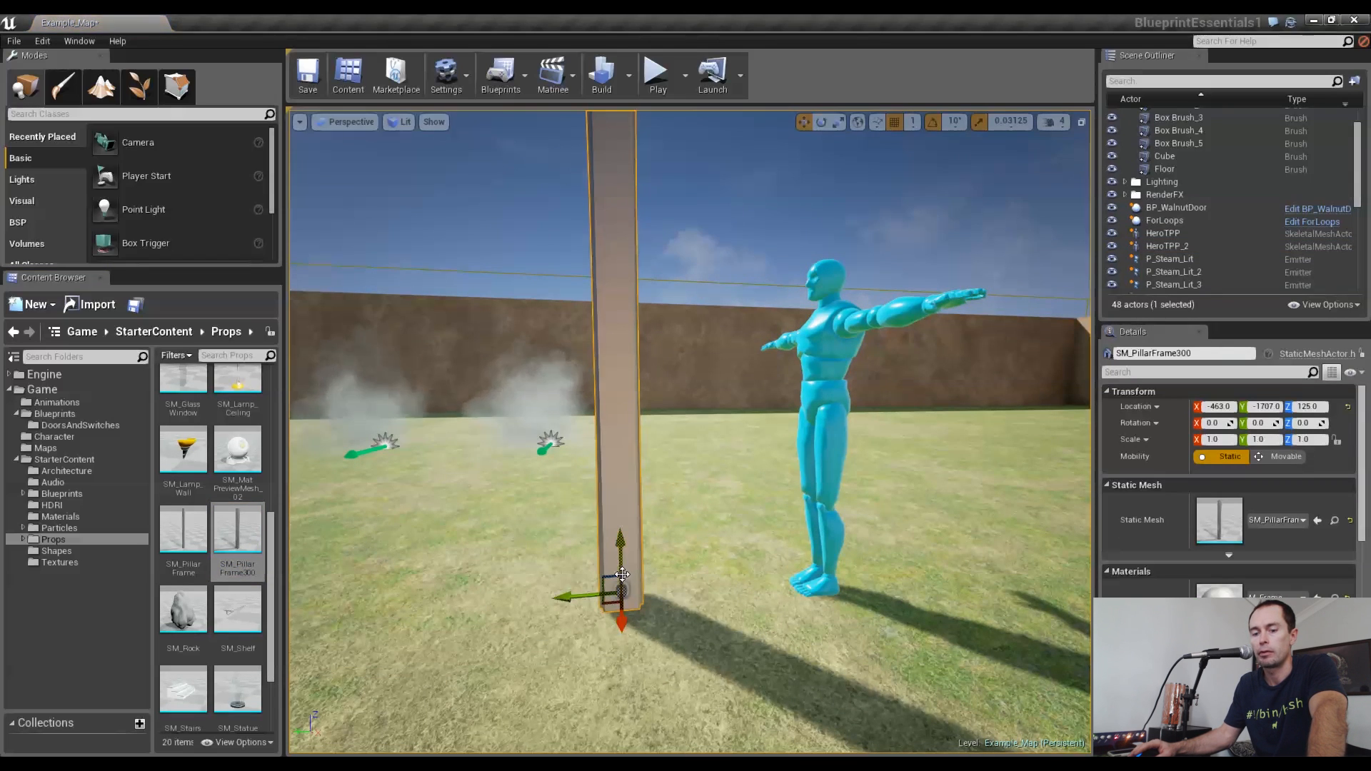
key(r)
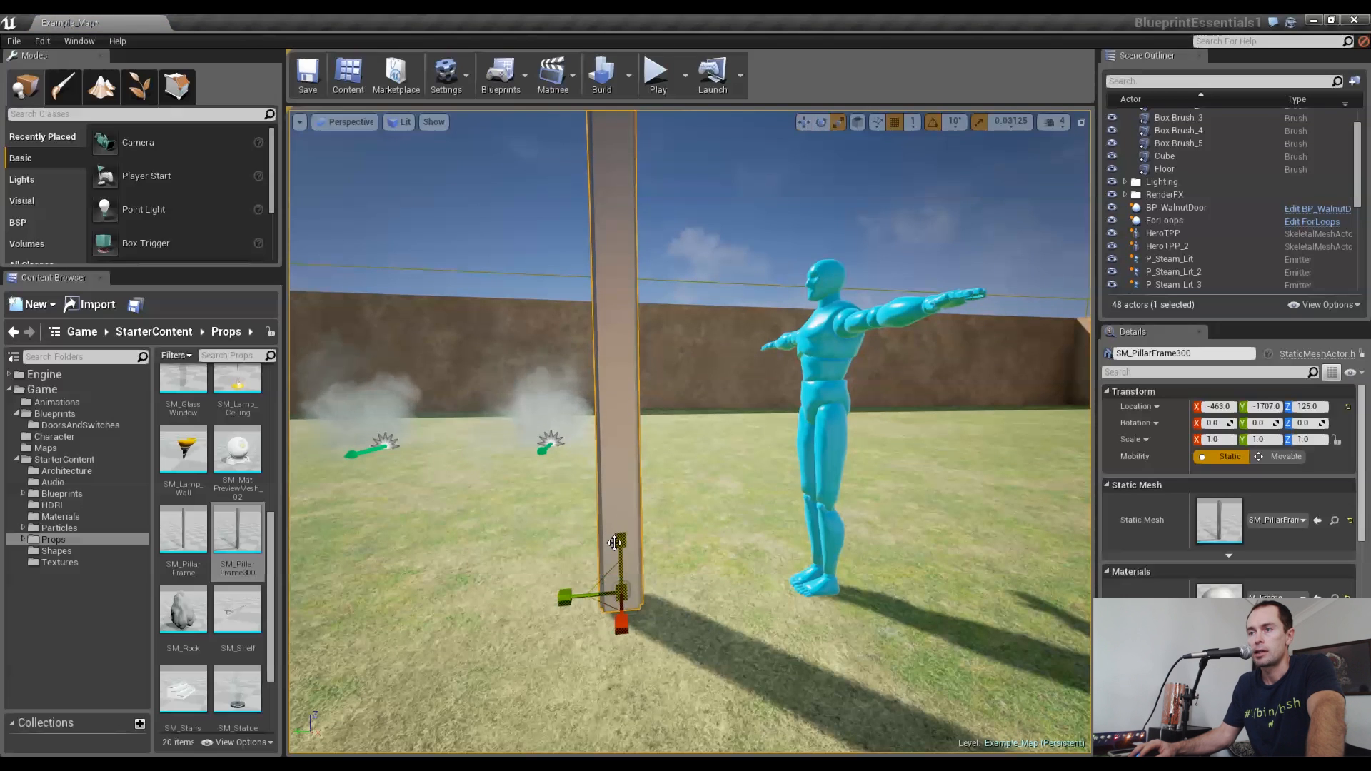
drag(618, 539, 619, 595)
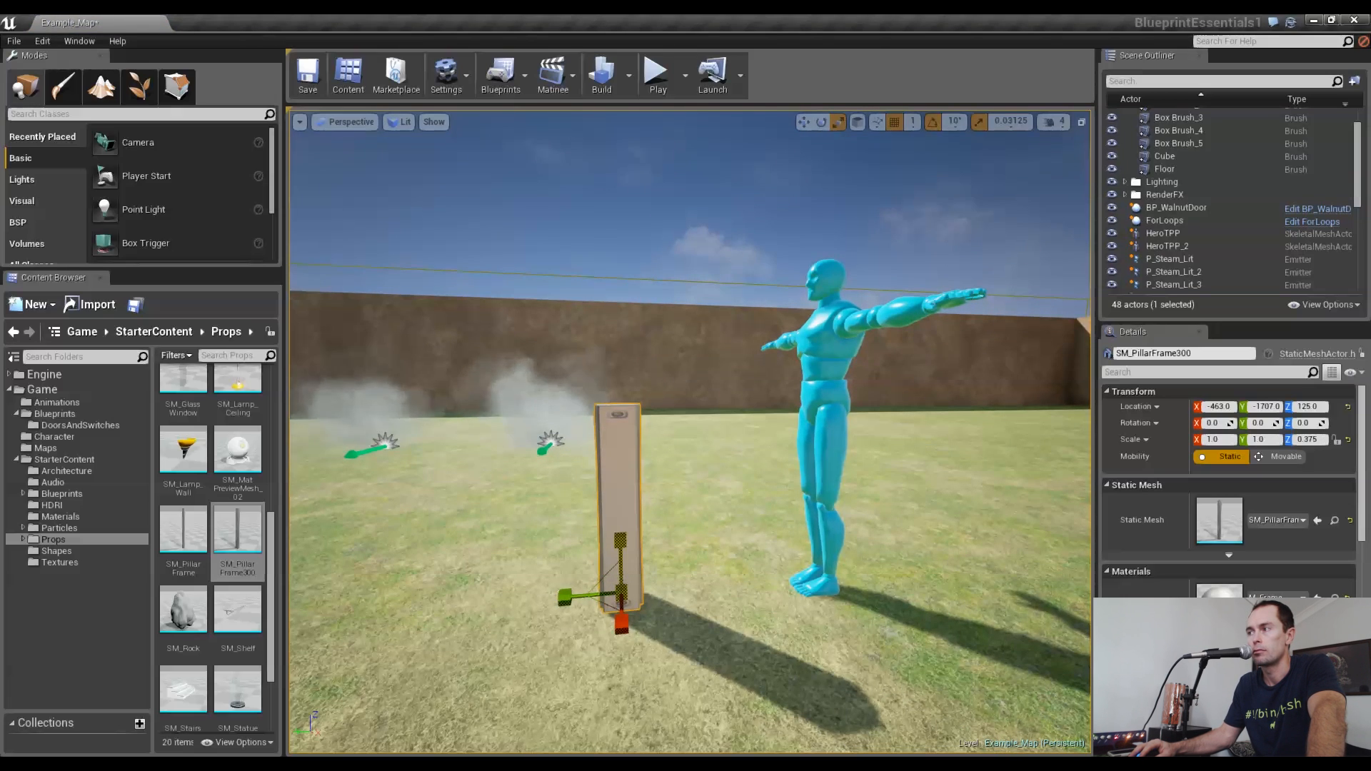
Place the SM_MatPreviewMesh_02 prop near the pillar and set its scale to 0.09 on all three axes
drag(238, 450, 509, 529)
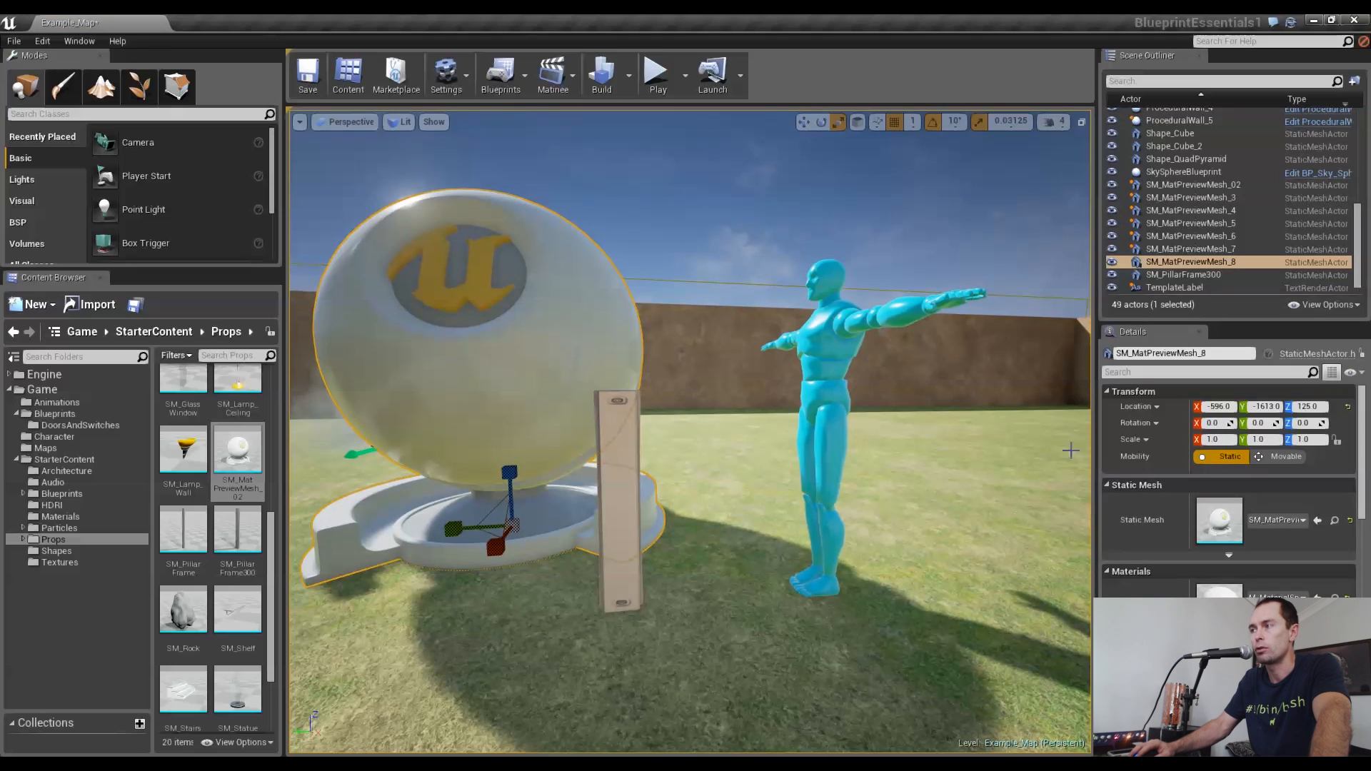
click(1216, 440)
text(0.09)
key(Return)
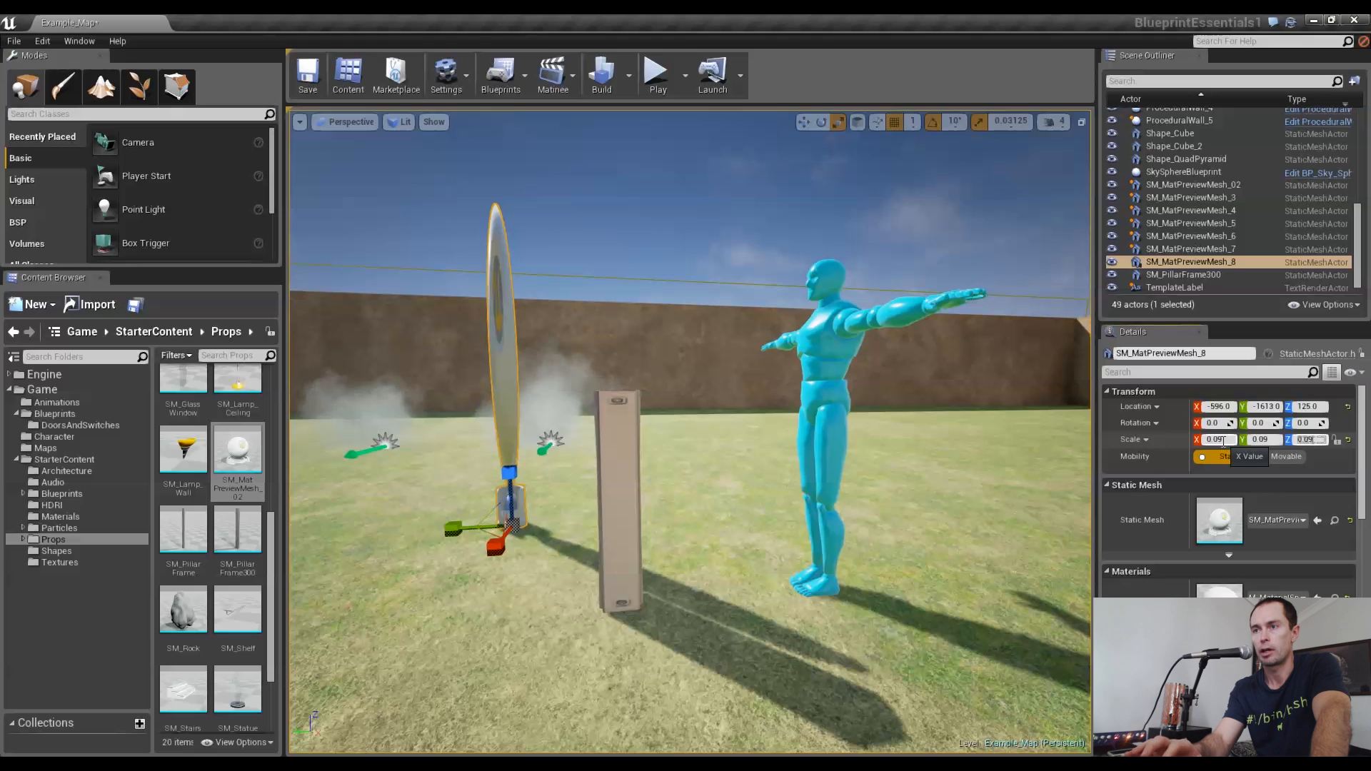
key(Return)
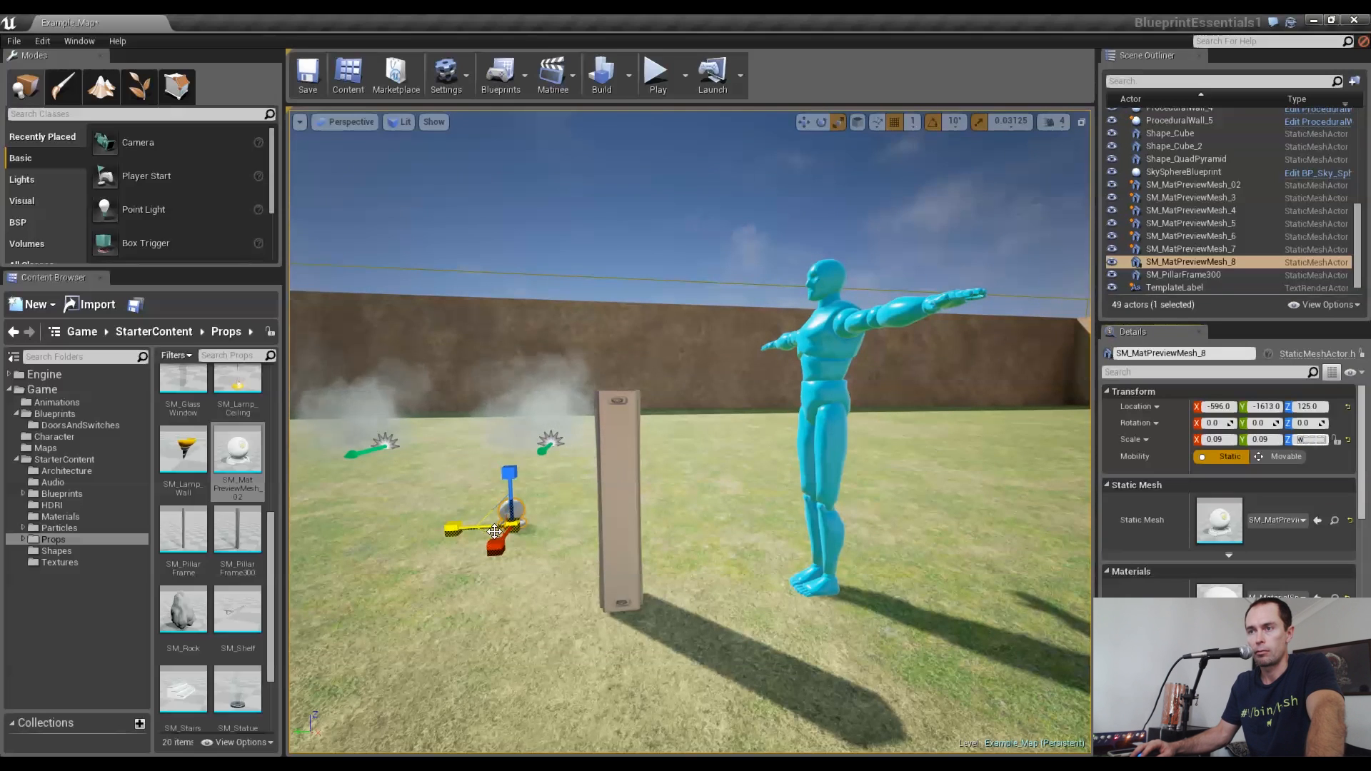
Move the small preview mesh over the pillar and rest it on the pillar's top, at about X -451, Y -1707, Z 245
click(498, 521)
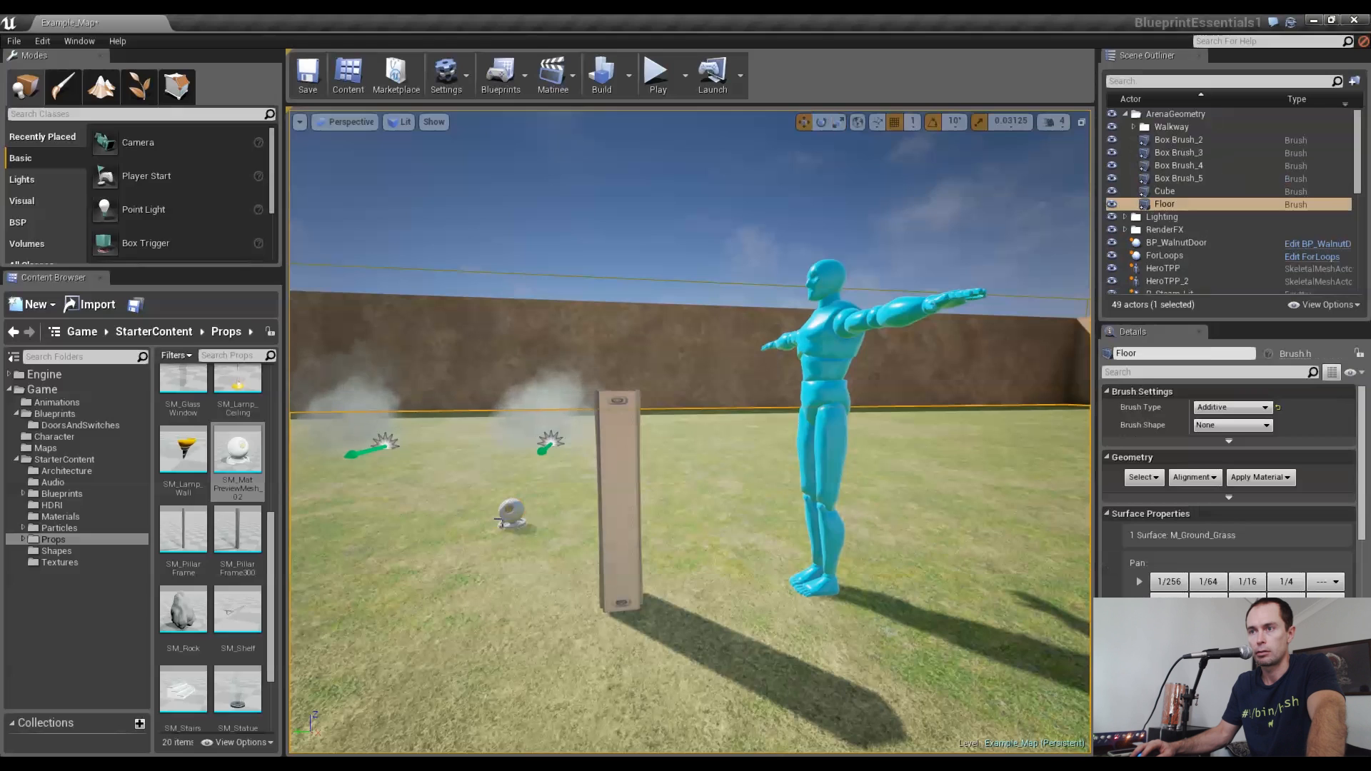
click(512, 510)
drag(487, 534, 594, 615)
drag(620, 554, 614, 307)
key(End)
key(f)
alt+drag(666, 561, 777, 549)
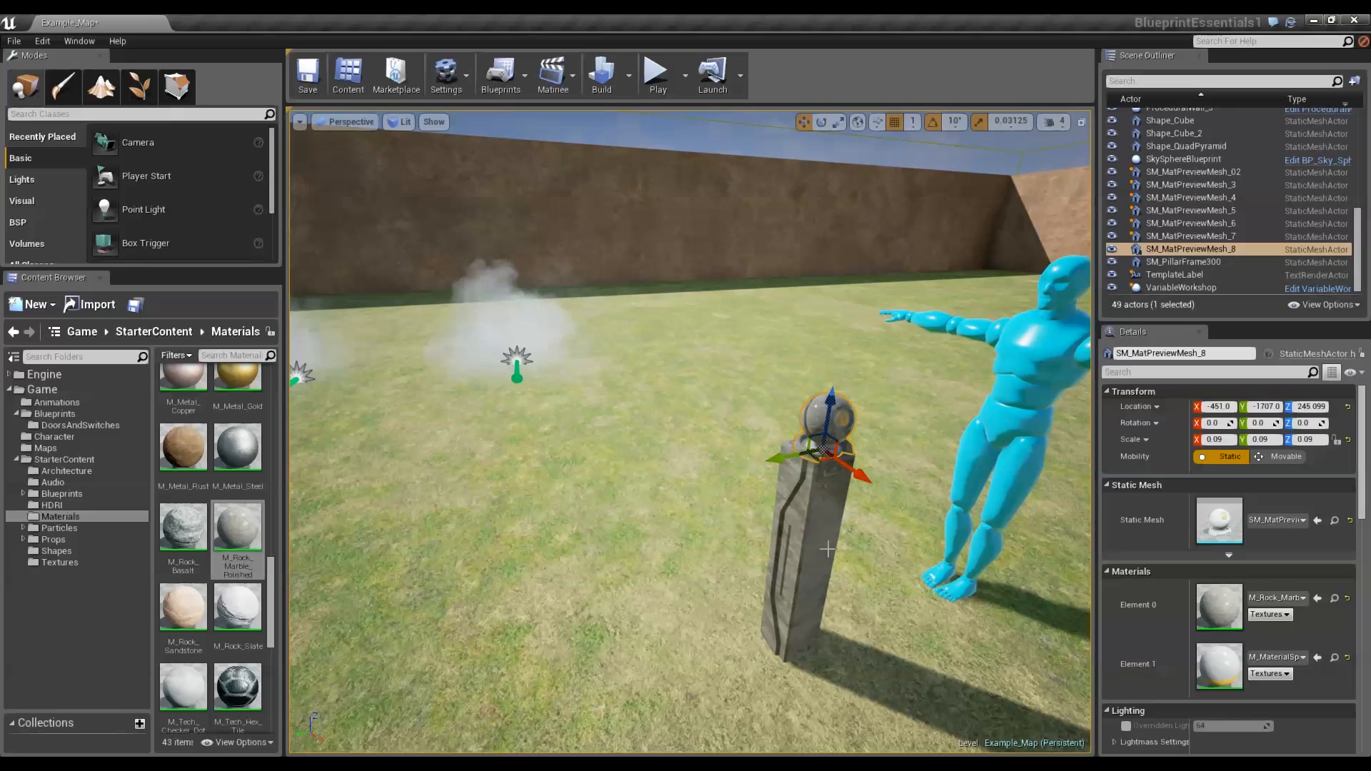
Combine the preview mesh and pillar into a BP_WalnutDoorSwitch blueprint in DoorsAndSwitches, and rename its components Sphere and Pillar
ctrl+click(822, 519)
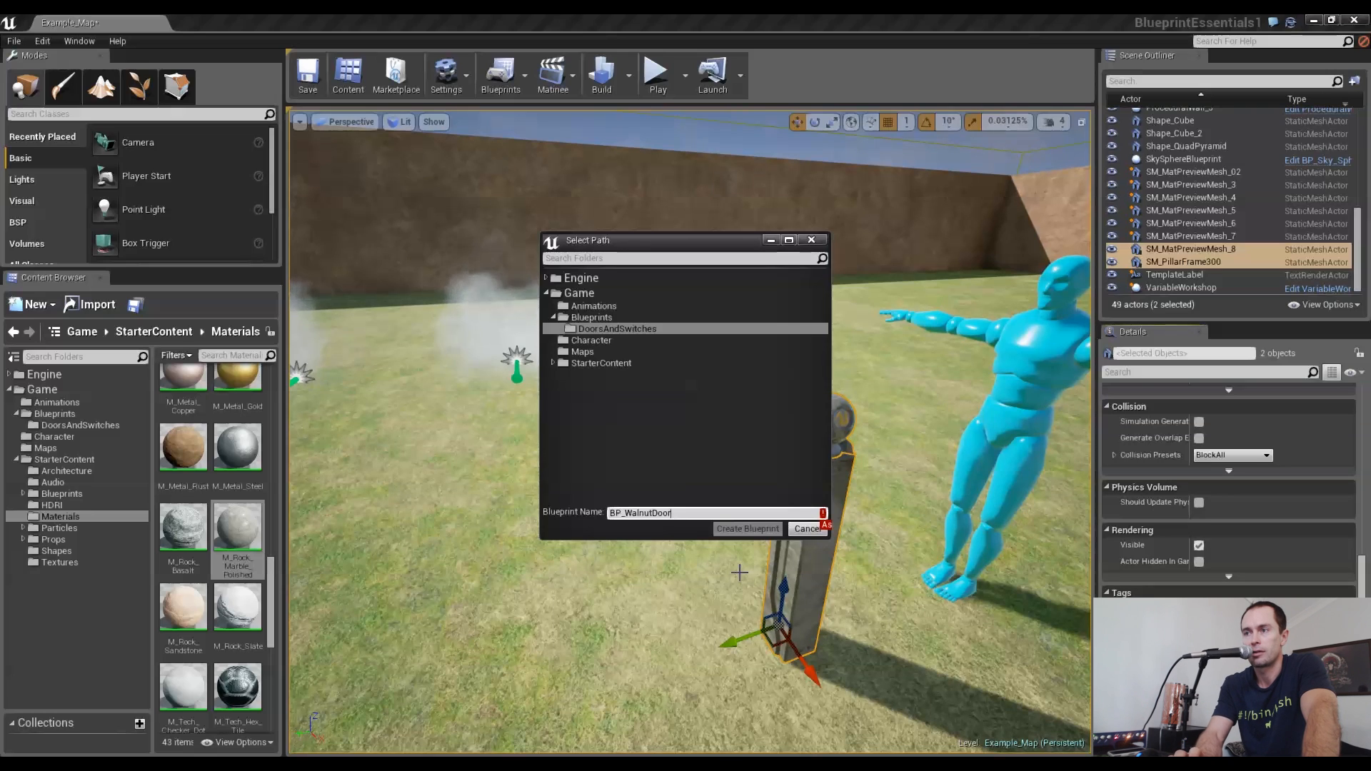
text(Switch)
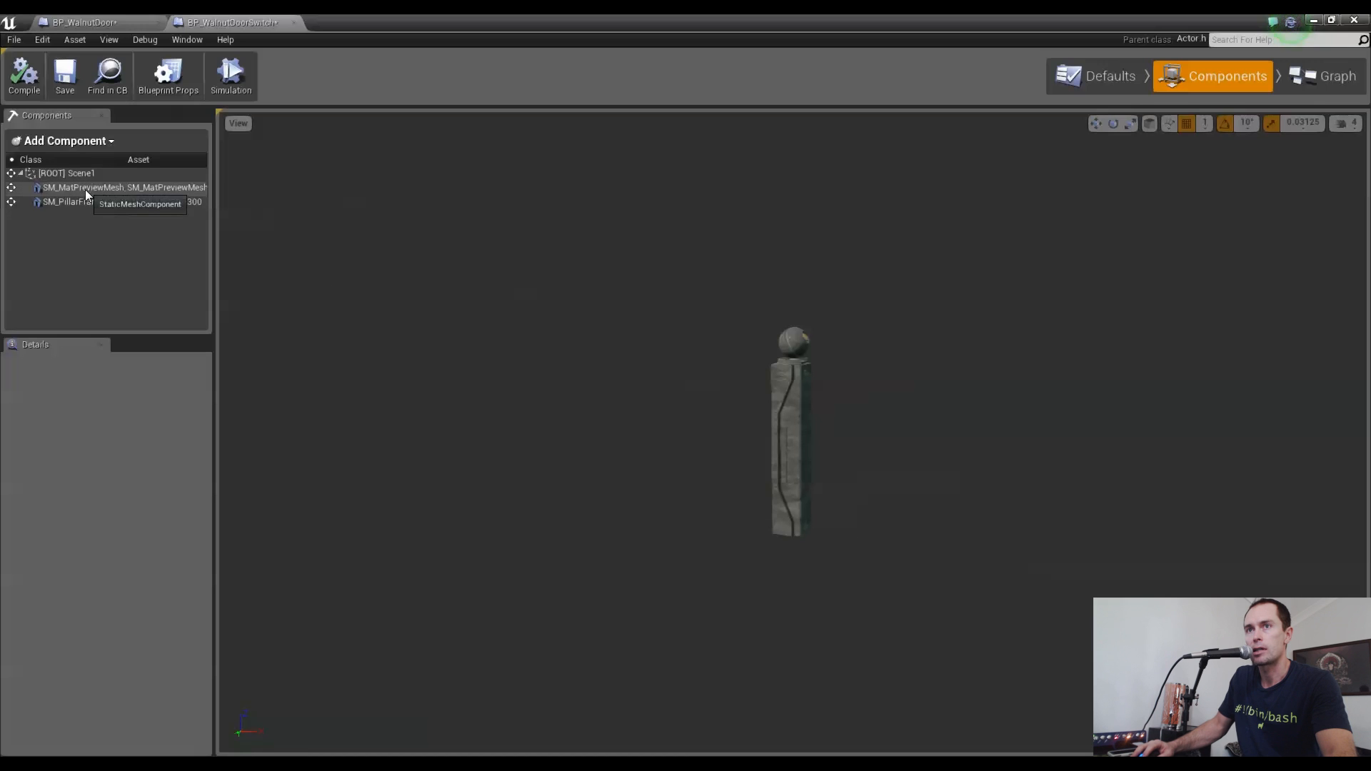
click(91, 205)
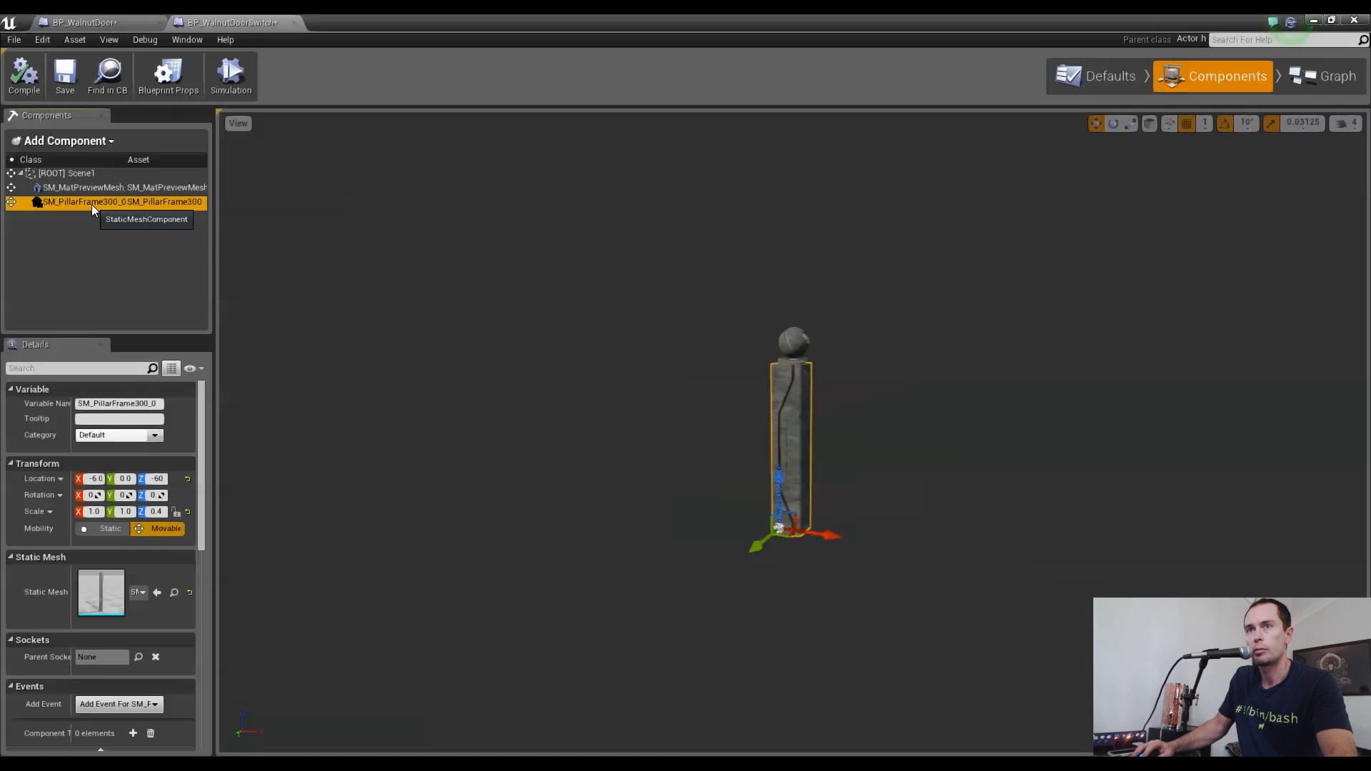
text(Spher)
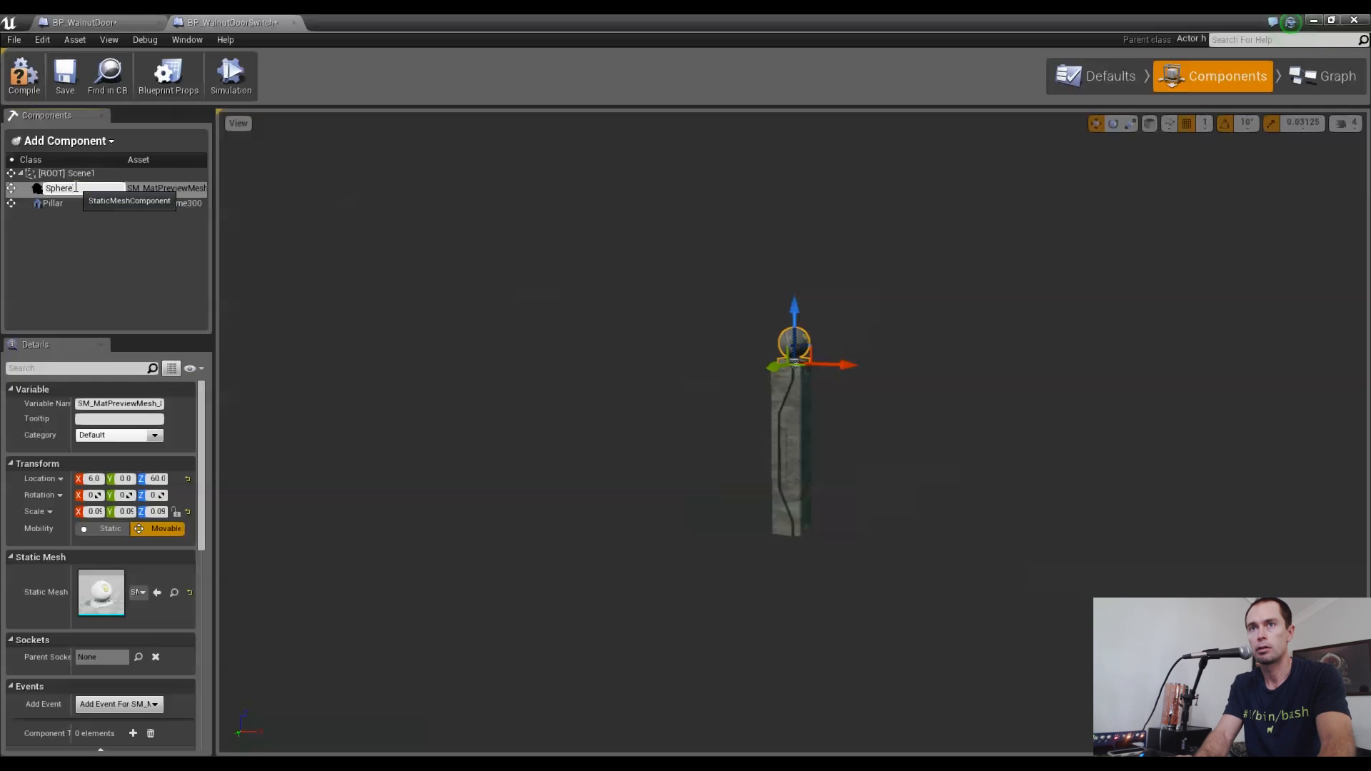
text(e)
key(Return)
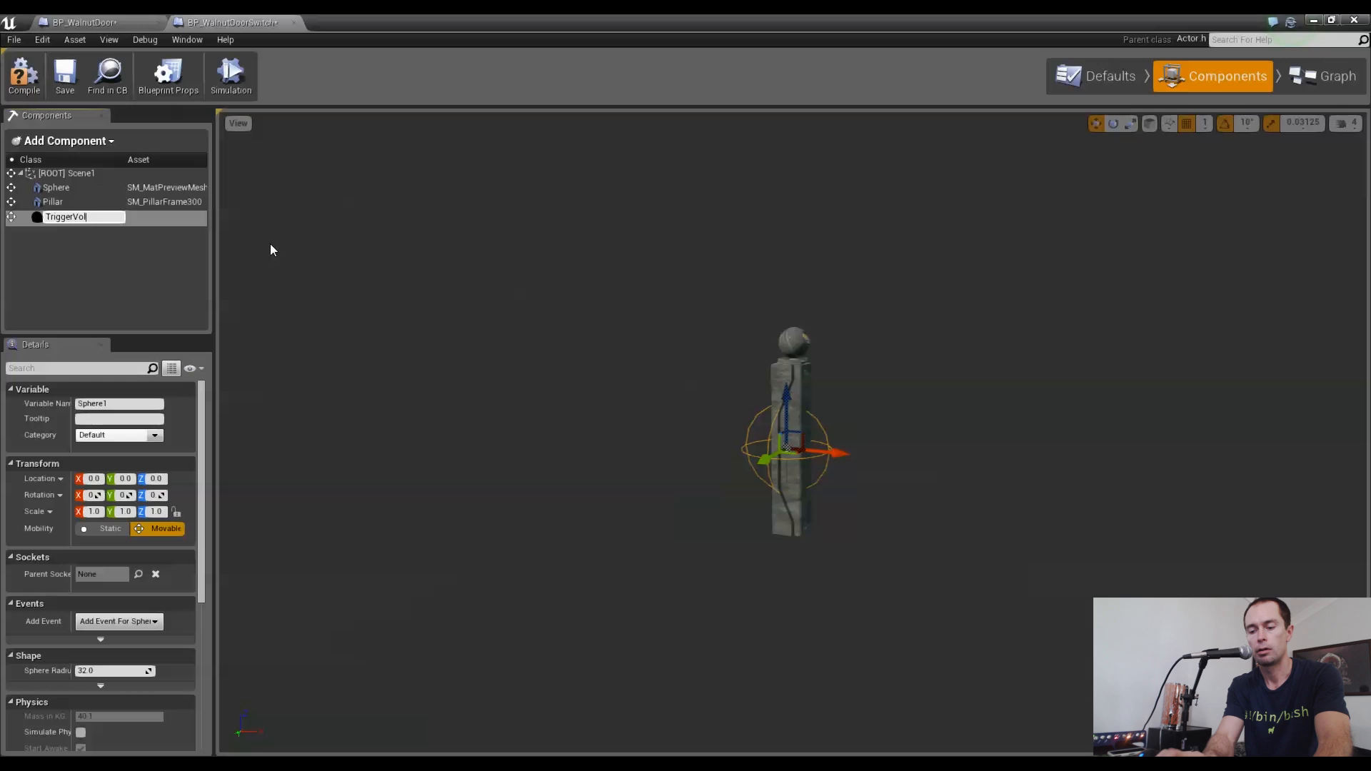
Name the new sphere collision component TriggerVolume and move it up around the ball on the pillar, at about X 4, Z 72
text(lume)
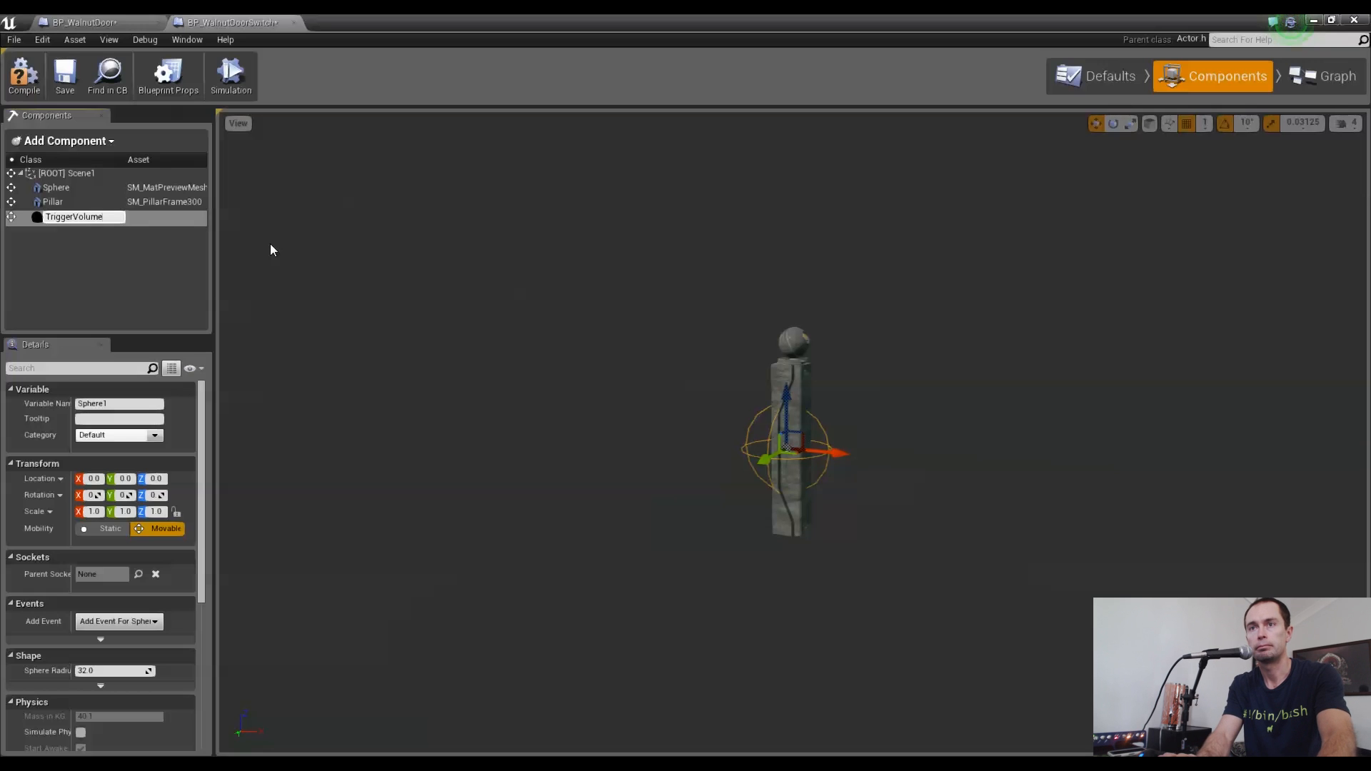
key(Return)
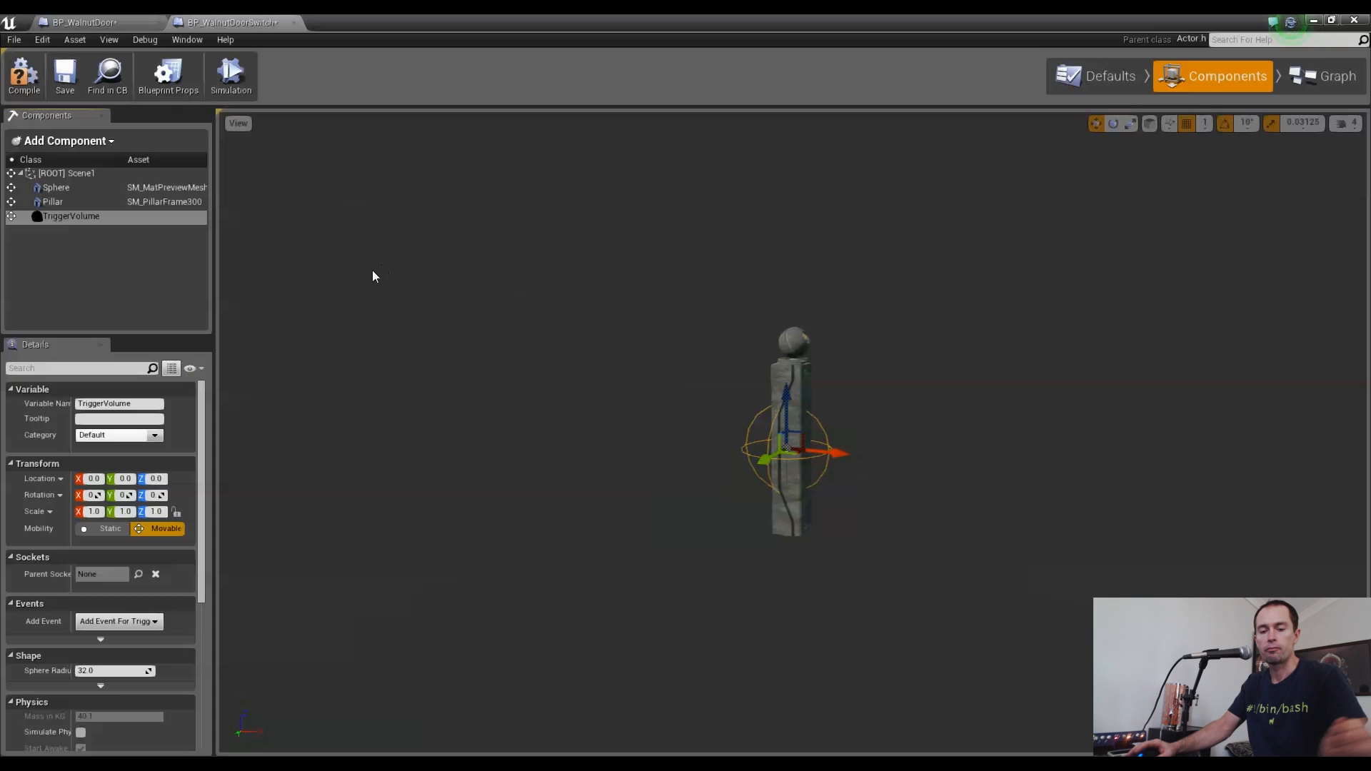
key(w)
right_drag(824, 423, 642, 419)
key(s)
drag(633, 430, 638, 127)
right_drag(637, 128, 550, 114)
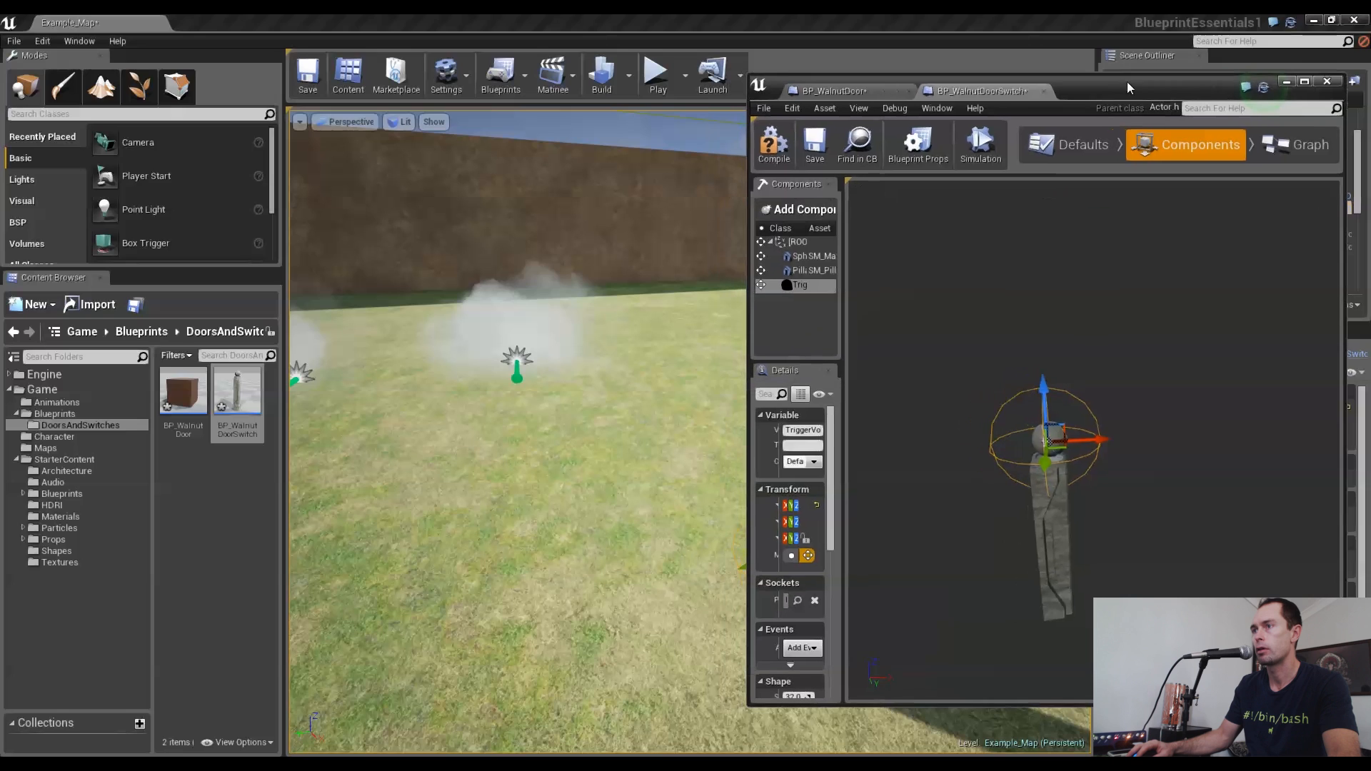
Arrange the switch blueprint's window beside the level's view of the switch and set TriggerVolume's scale to 3.0 on all axes
drag(1128, 87, 1136, 89)
drag(852, 456, 1016, 485)
drag(1067, 502, 1082, 502)
mouse_move(522, 429)
right_down()
mouse_move(615, 457)
mouse_move(528, 436)
mouse_move(607, 435)
mouse_move(542, 425)
right_up()
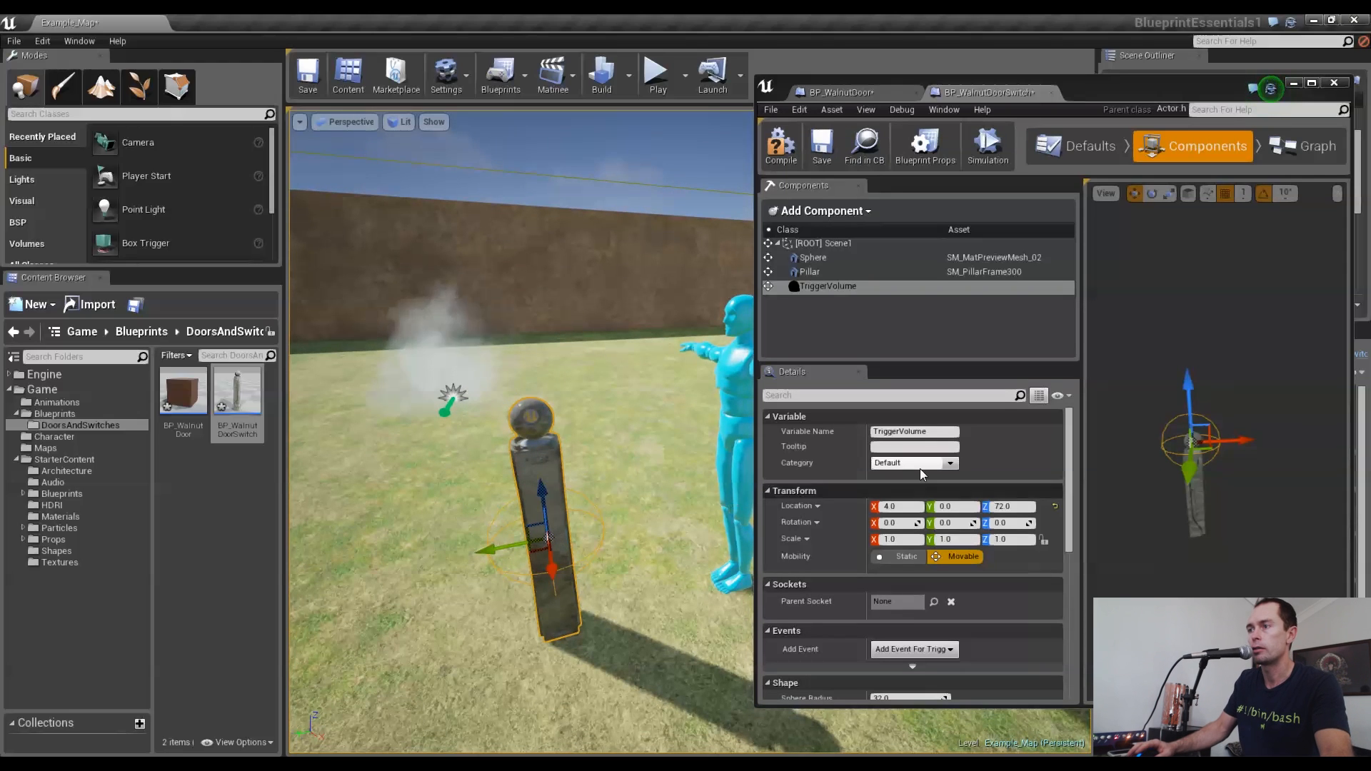
click(901, 540)
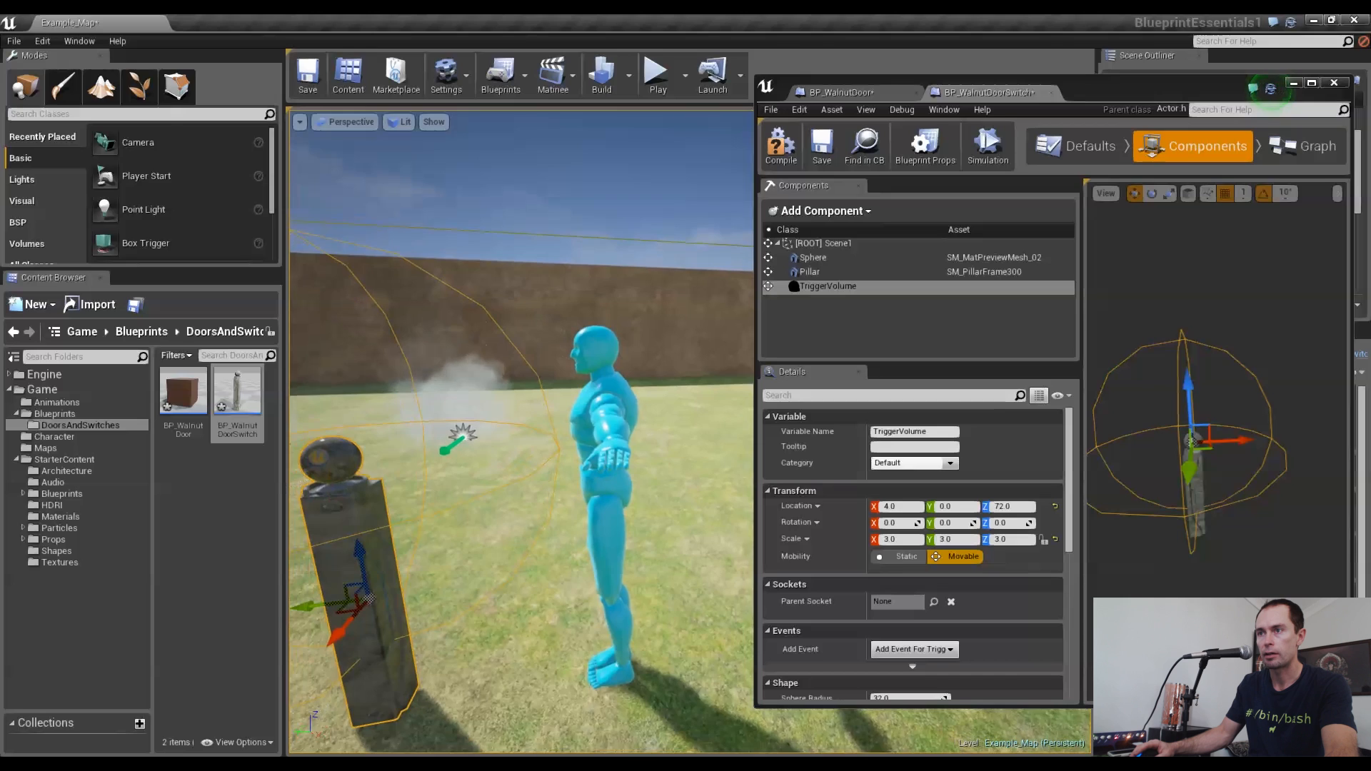
Check the trigger sphere's reach around the switch in the level and move the mannequin slightly closer to it
right_drag(529, 457, 478, 462)
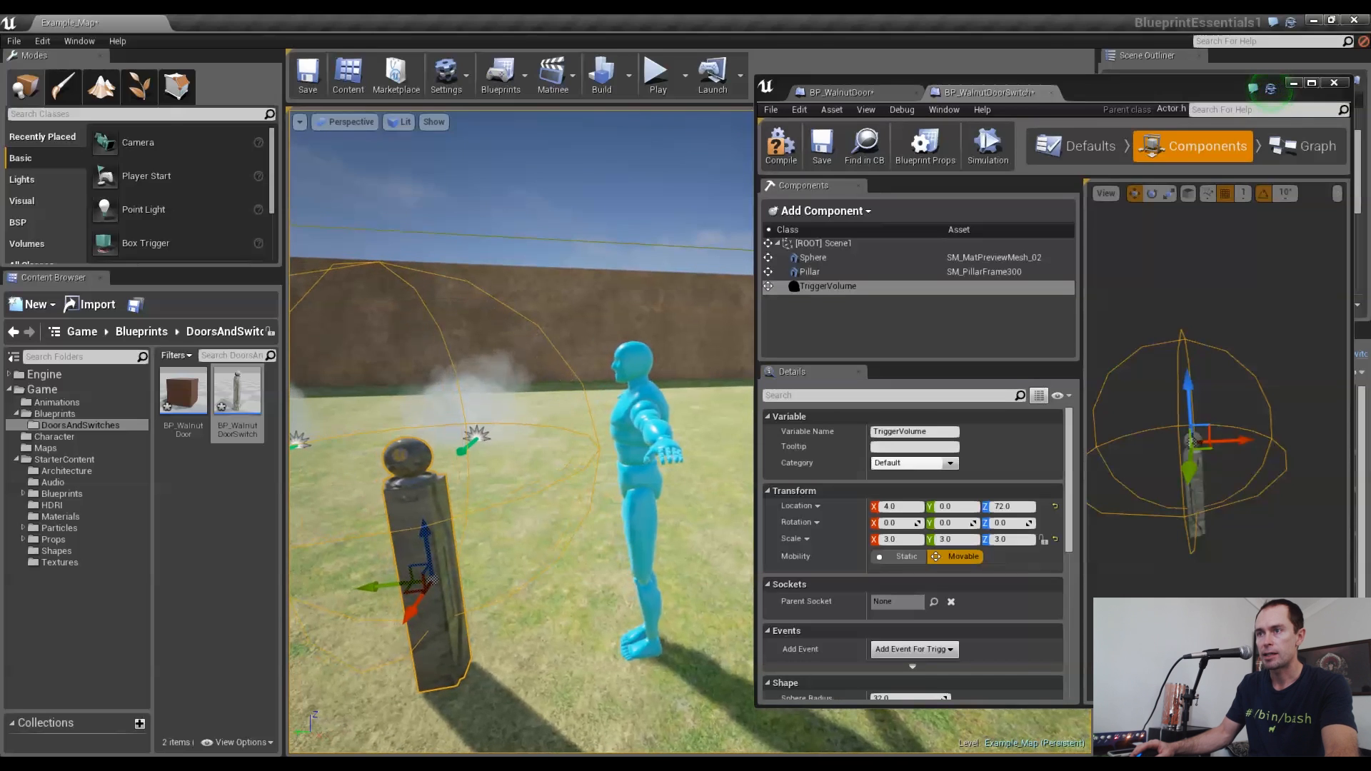
key(a)
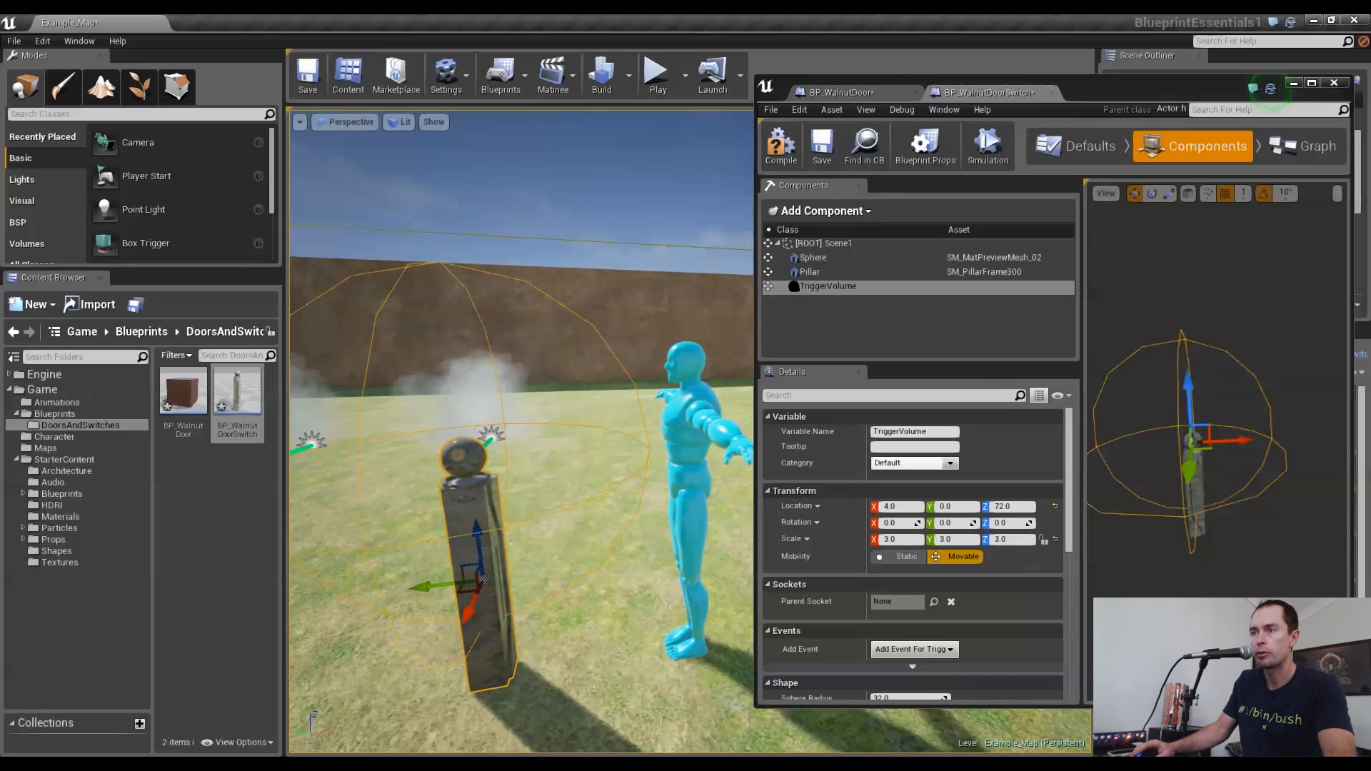
right_drag(650, 500, 659, 484)
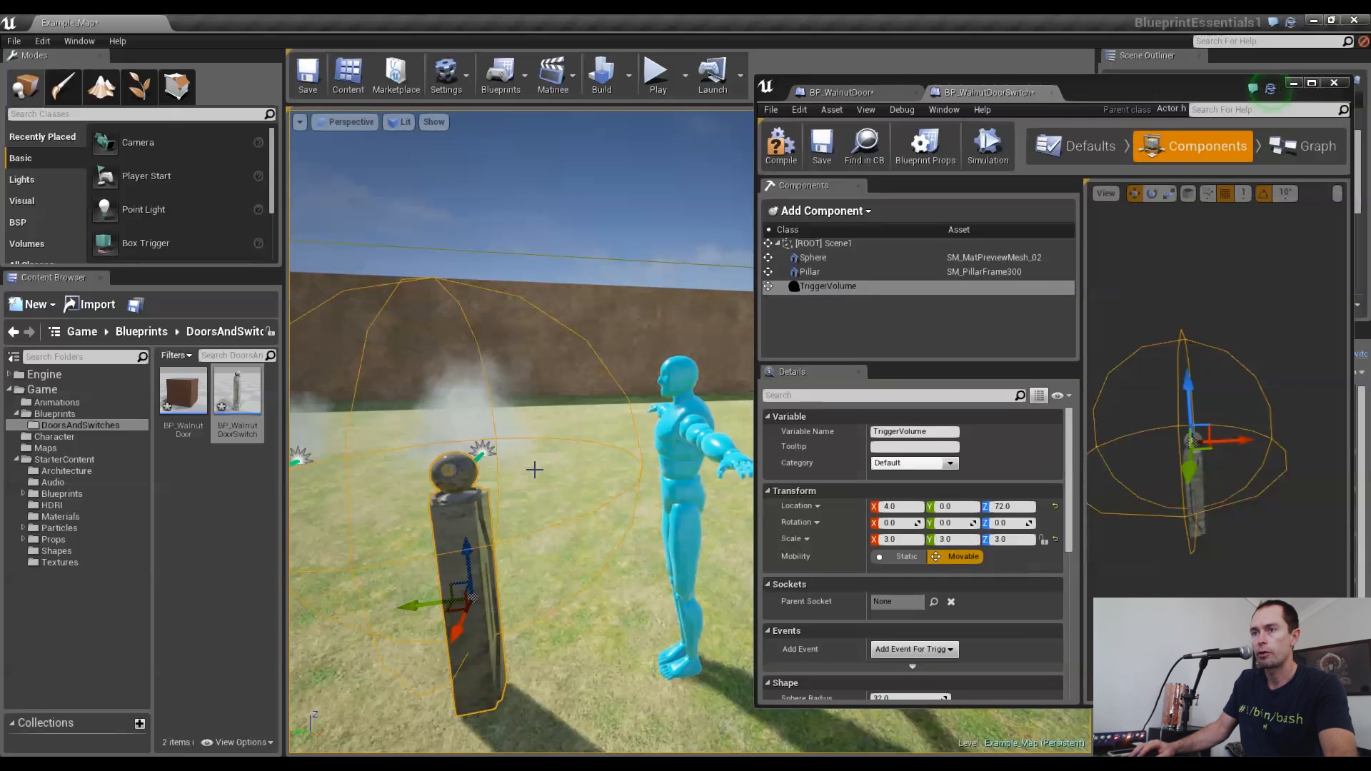
click(681, 461)
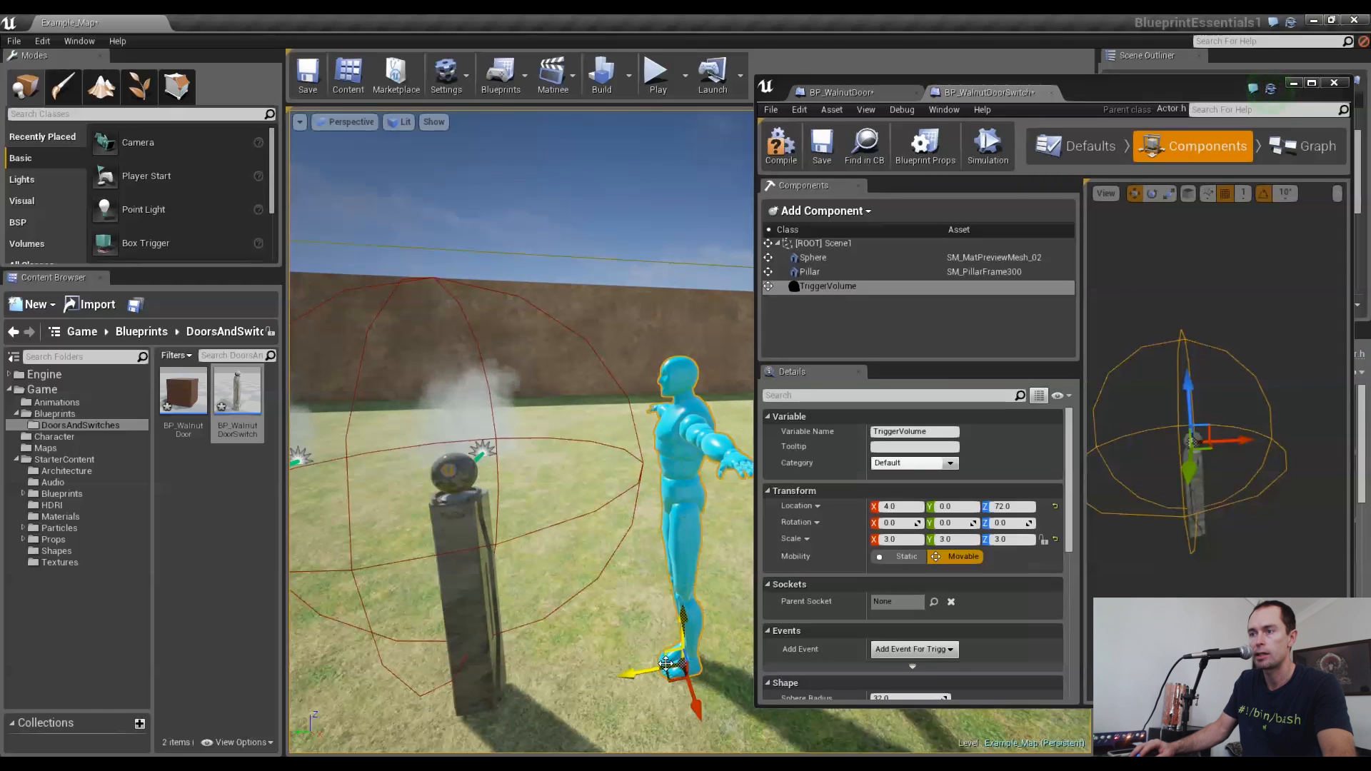
mouse_move(632, 674)
mouse_down()
mouse_move(566, 682)
mouse_move(626, 674)
mouse_up()
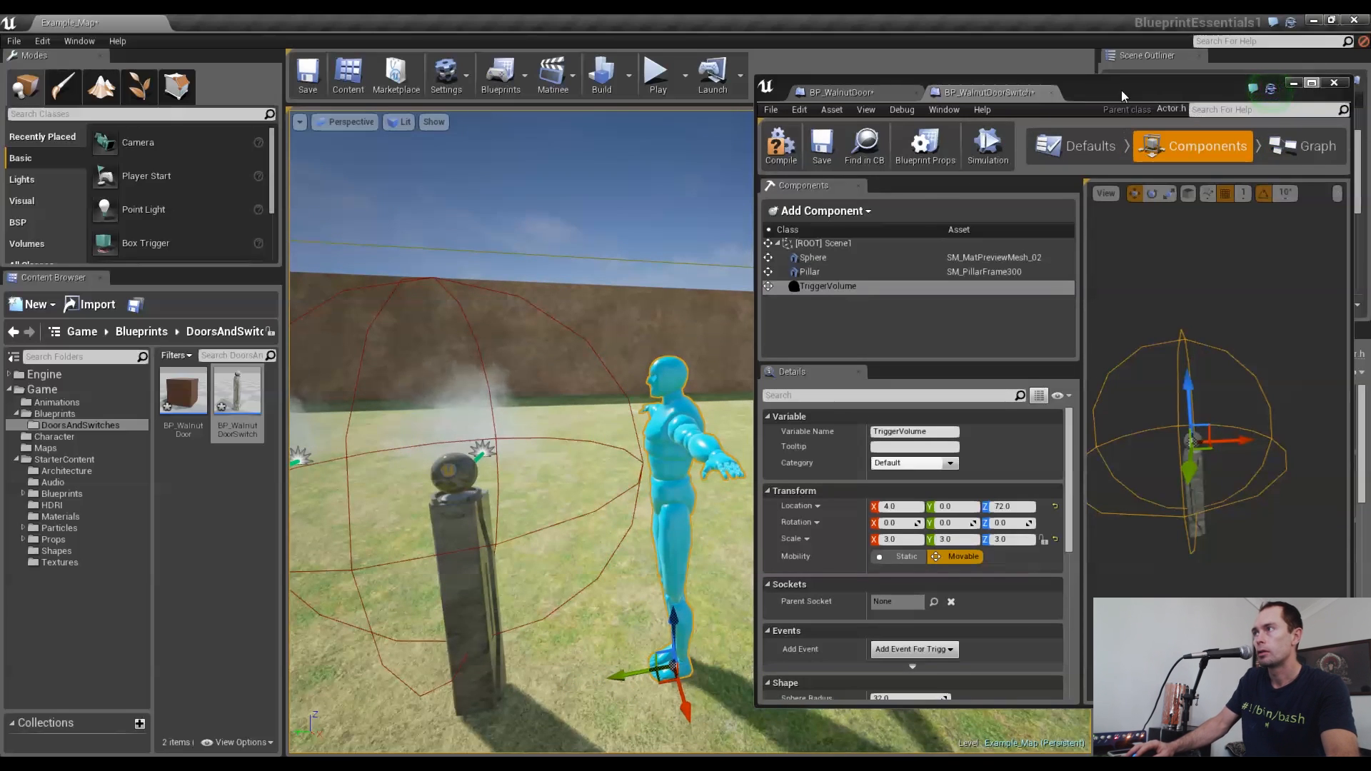
Add an OnComponentBeginOverlap event for TriggerVolume to the event graph of BP_WalnutDoorSwitch
click(1312, 84)
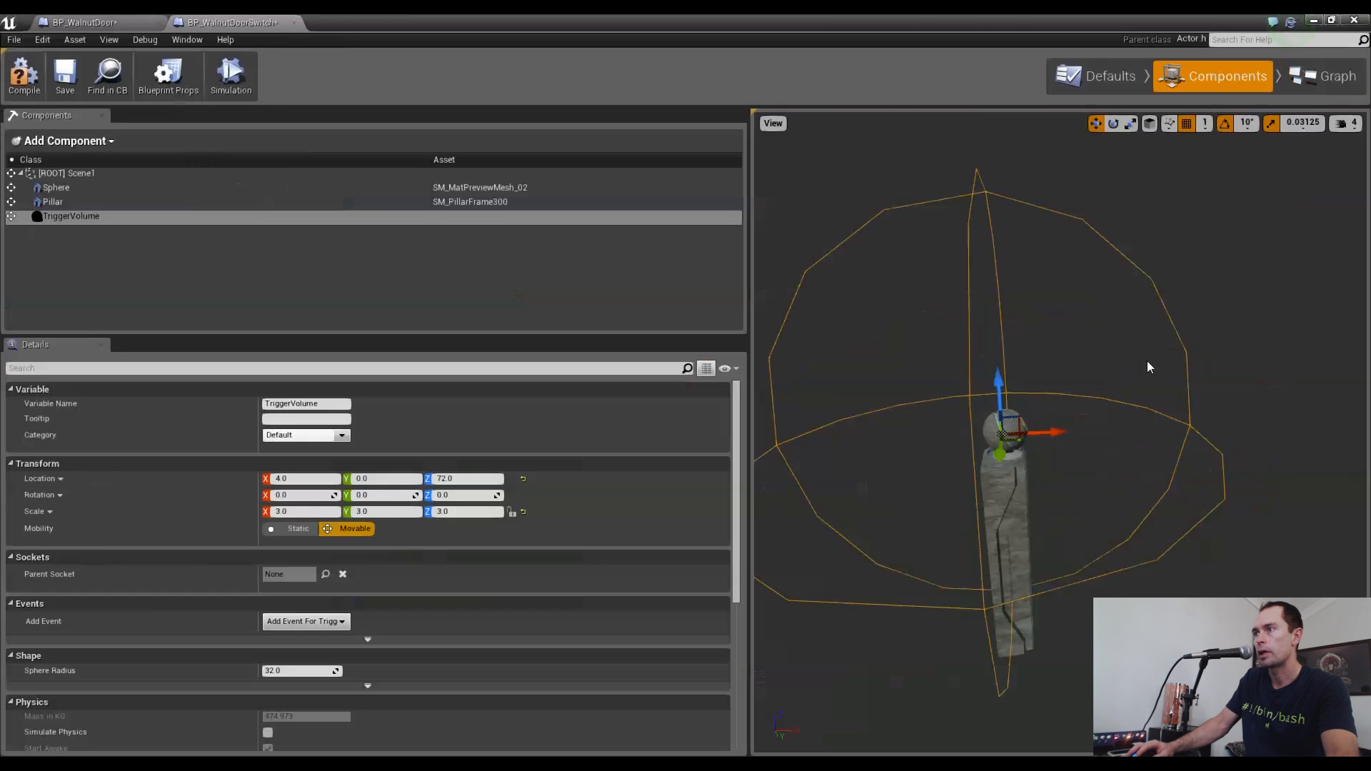
drag(748, 445, 289, 487)
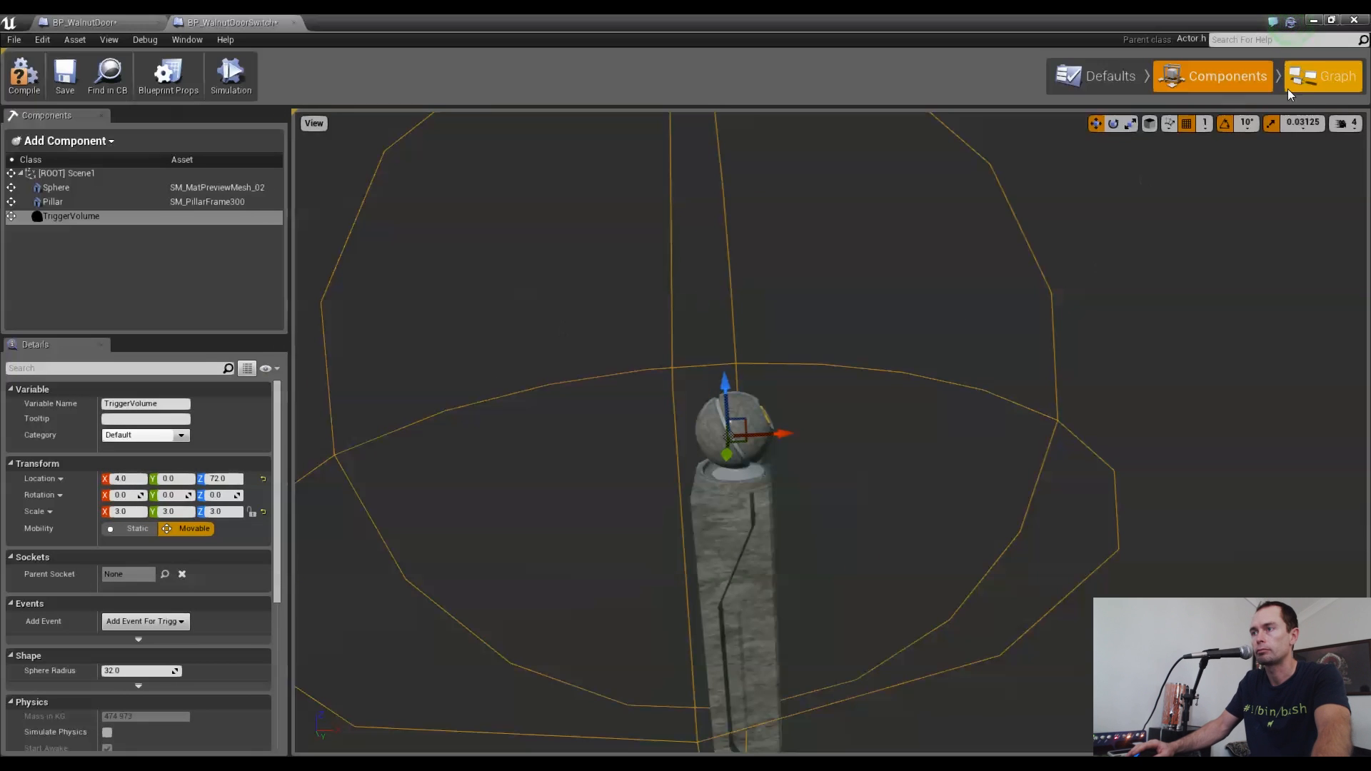
click(1318, 79)
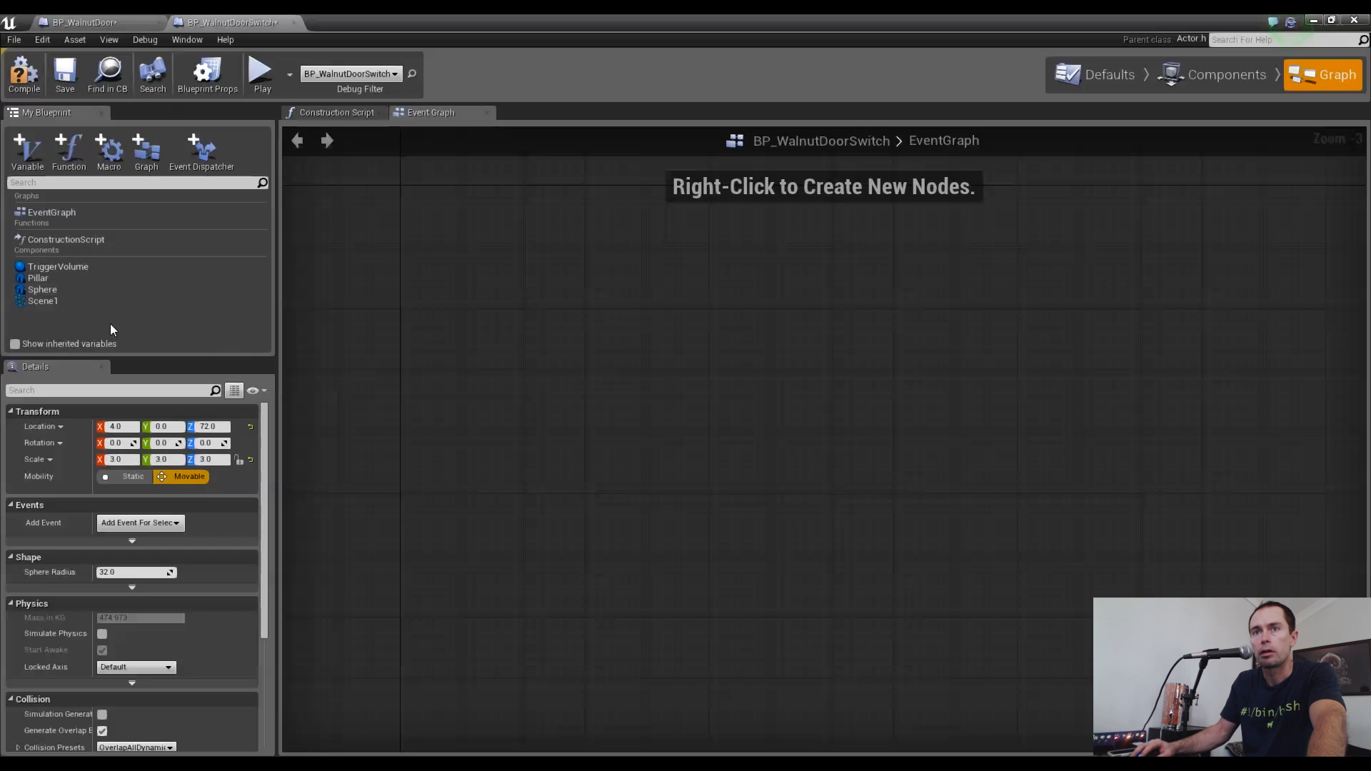
click(54, 268)
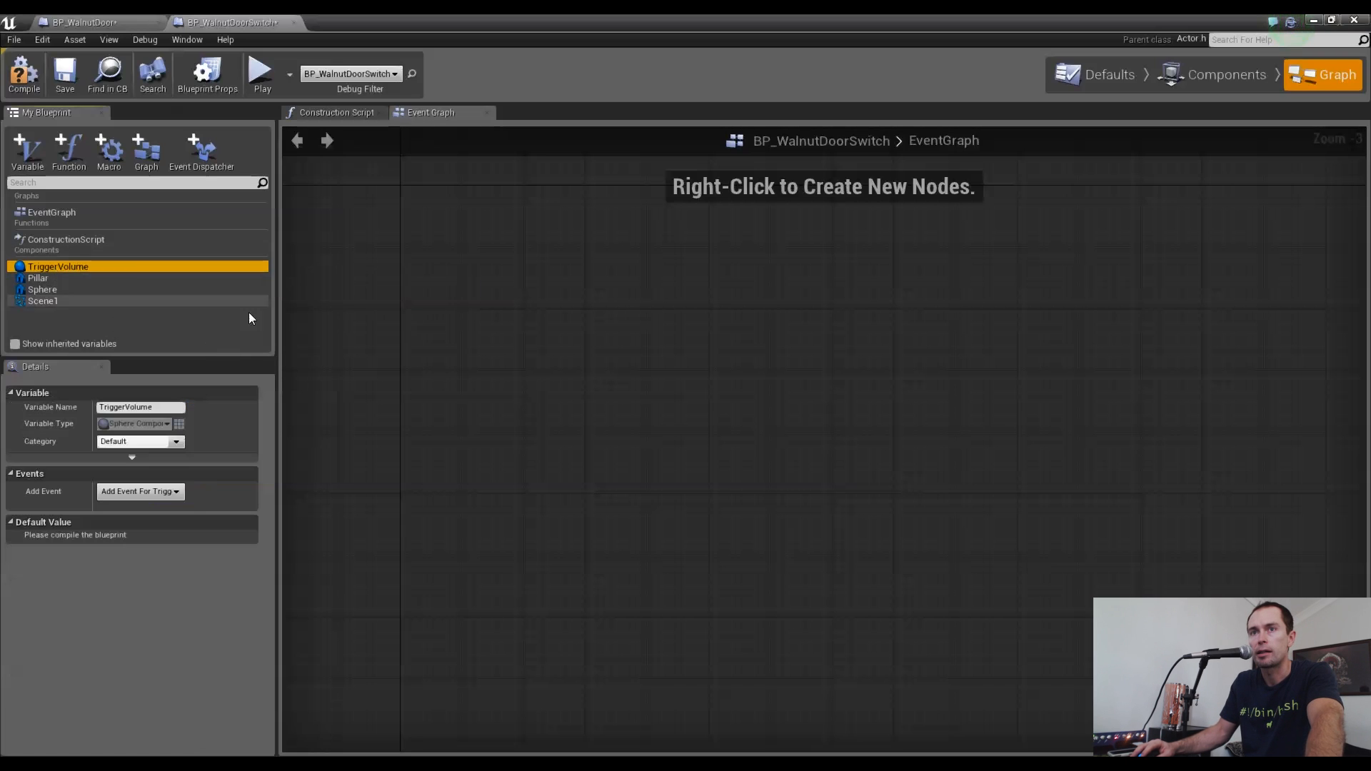
right_click(423, 335)
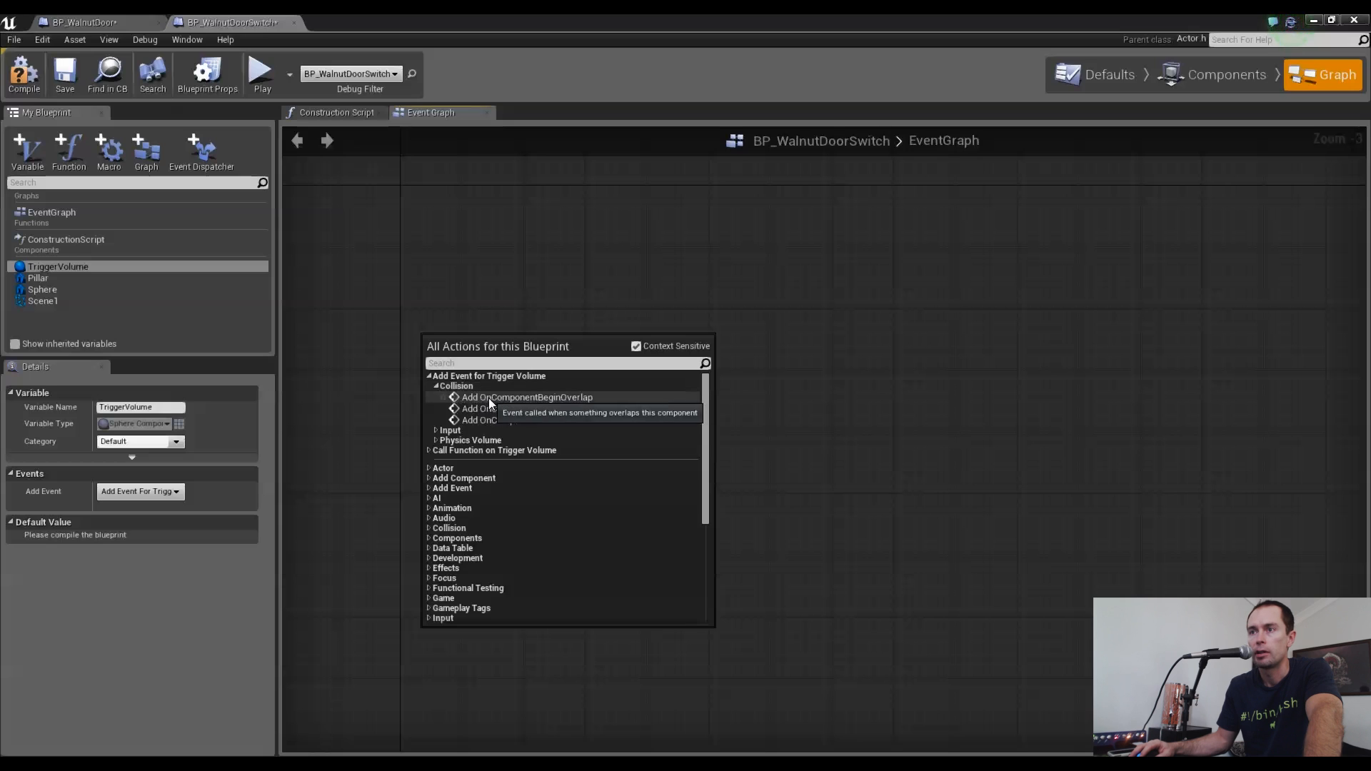
click(554, 396)
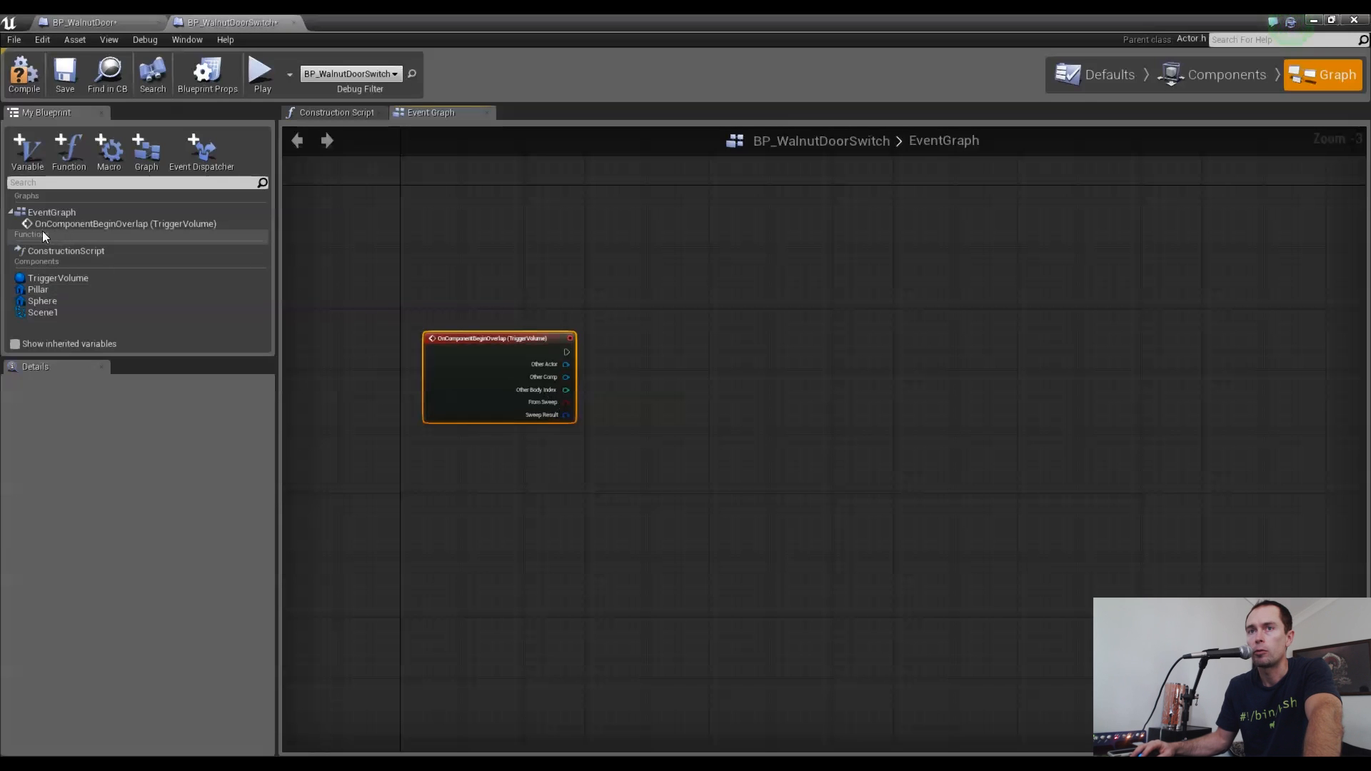
Add an OnComponentEndOverlap event for TriggerVolume and align it below the begin-overlap event
click(64, 278)
right_click(446, 480)
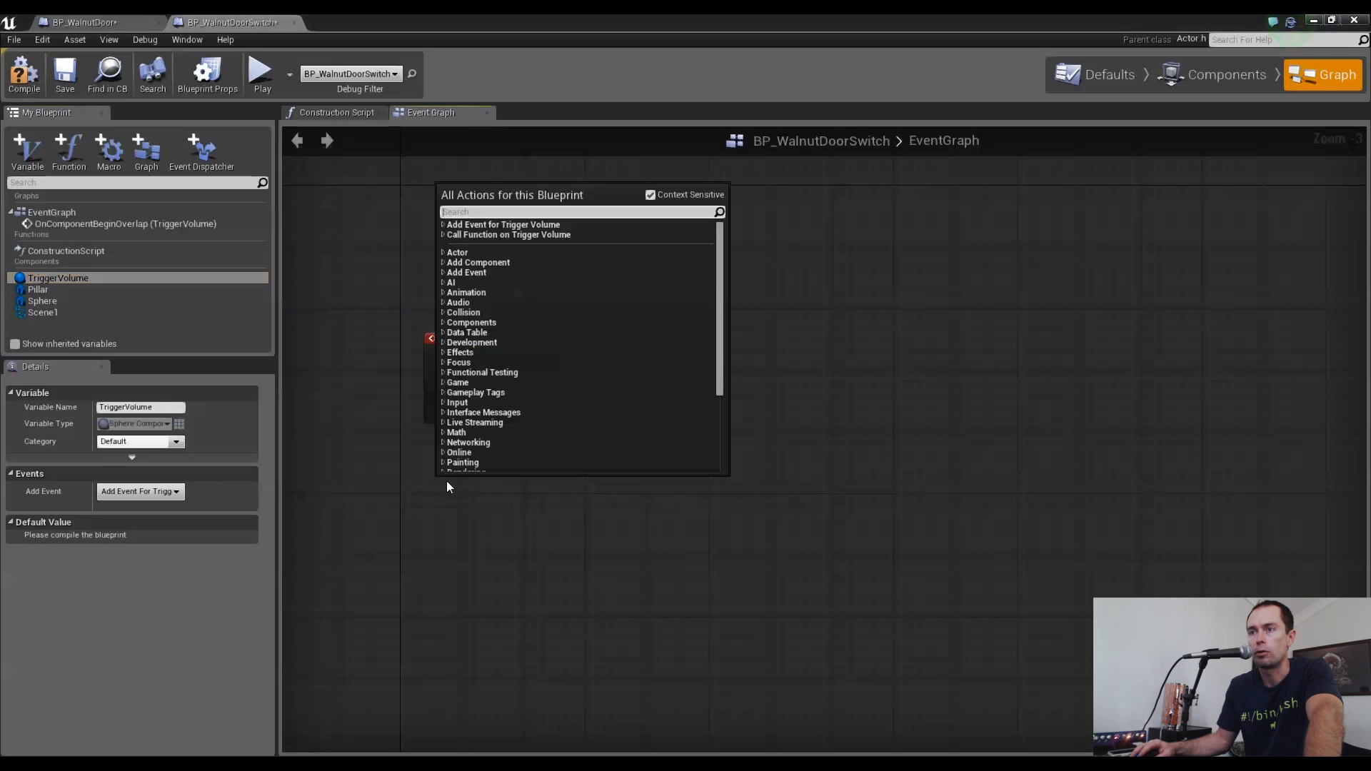
click(442, 225)
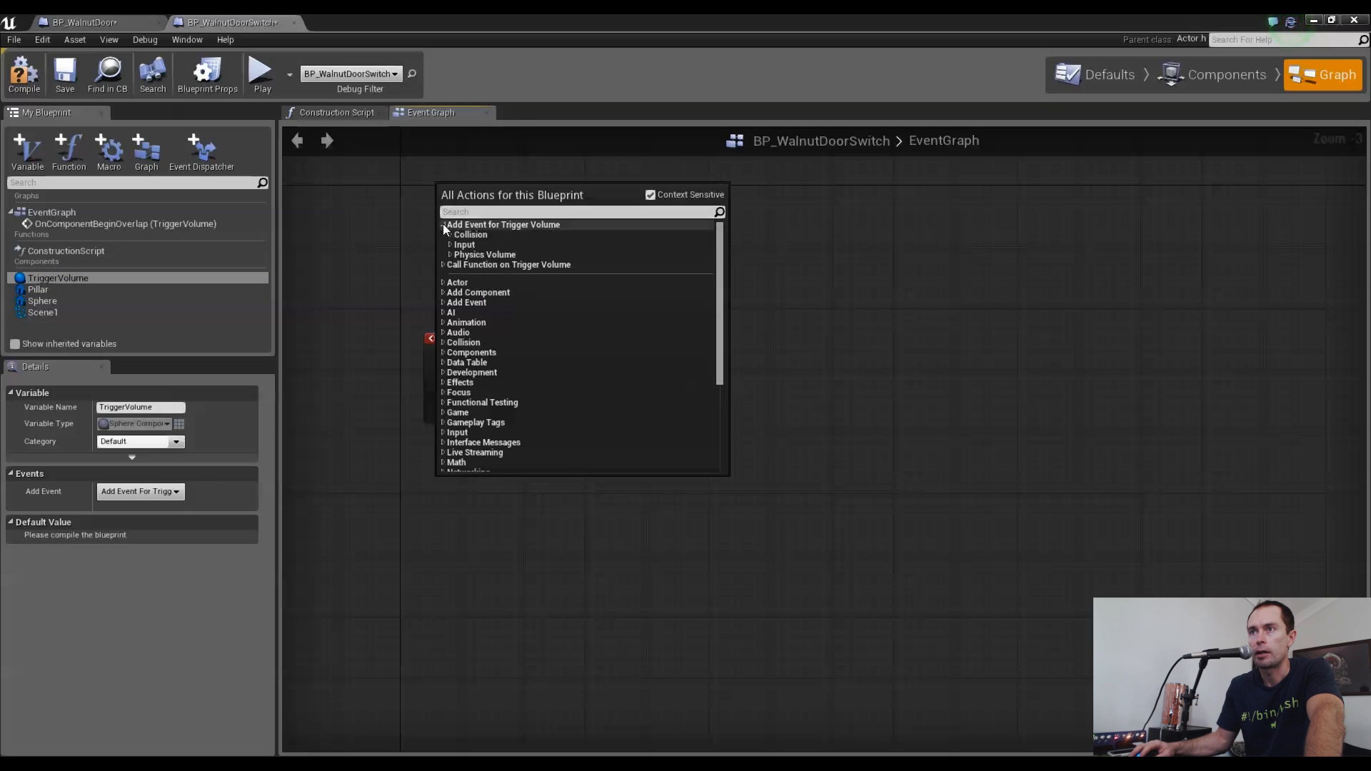
click(450, 235)
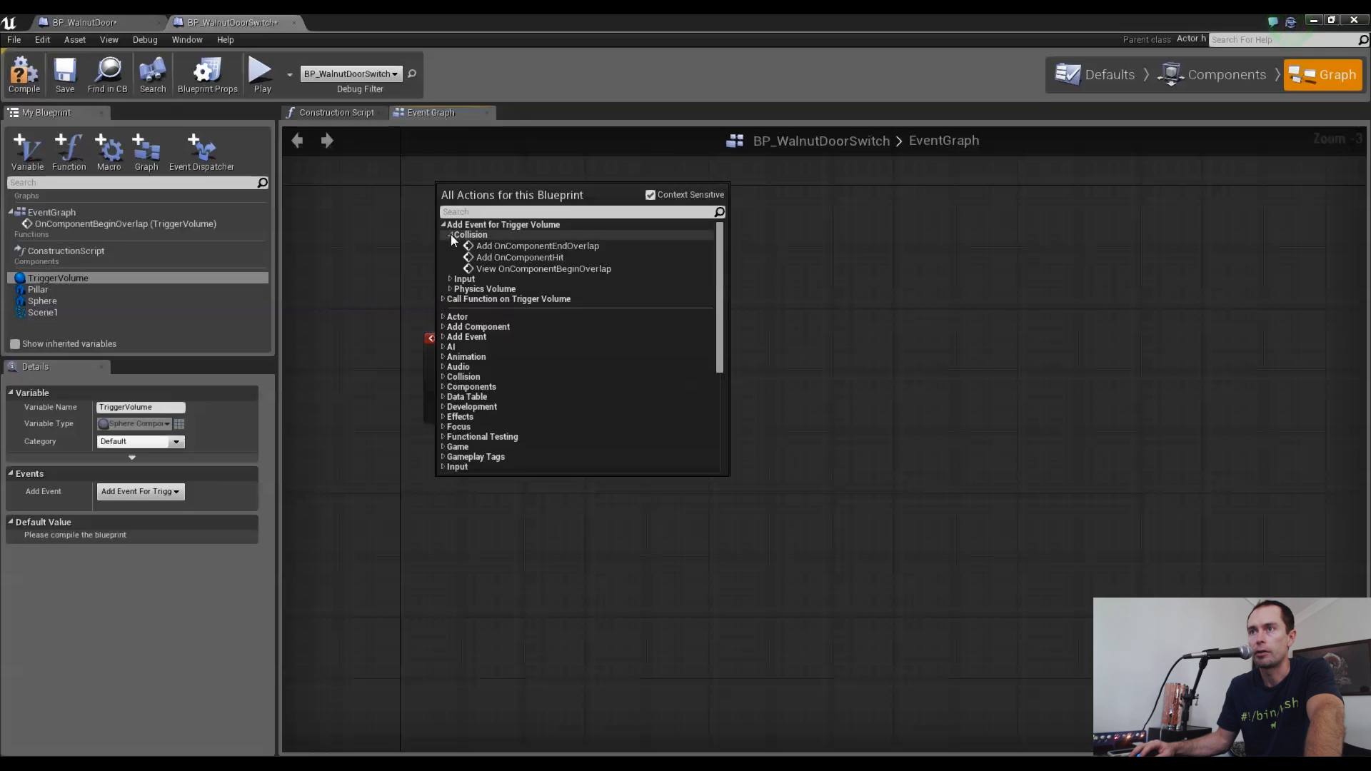
click(490, 245)
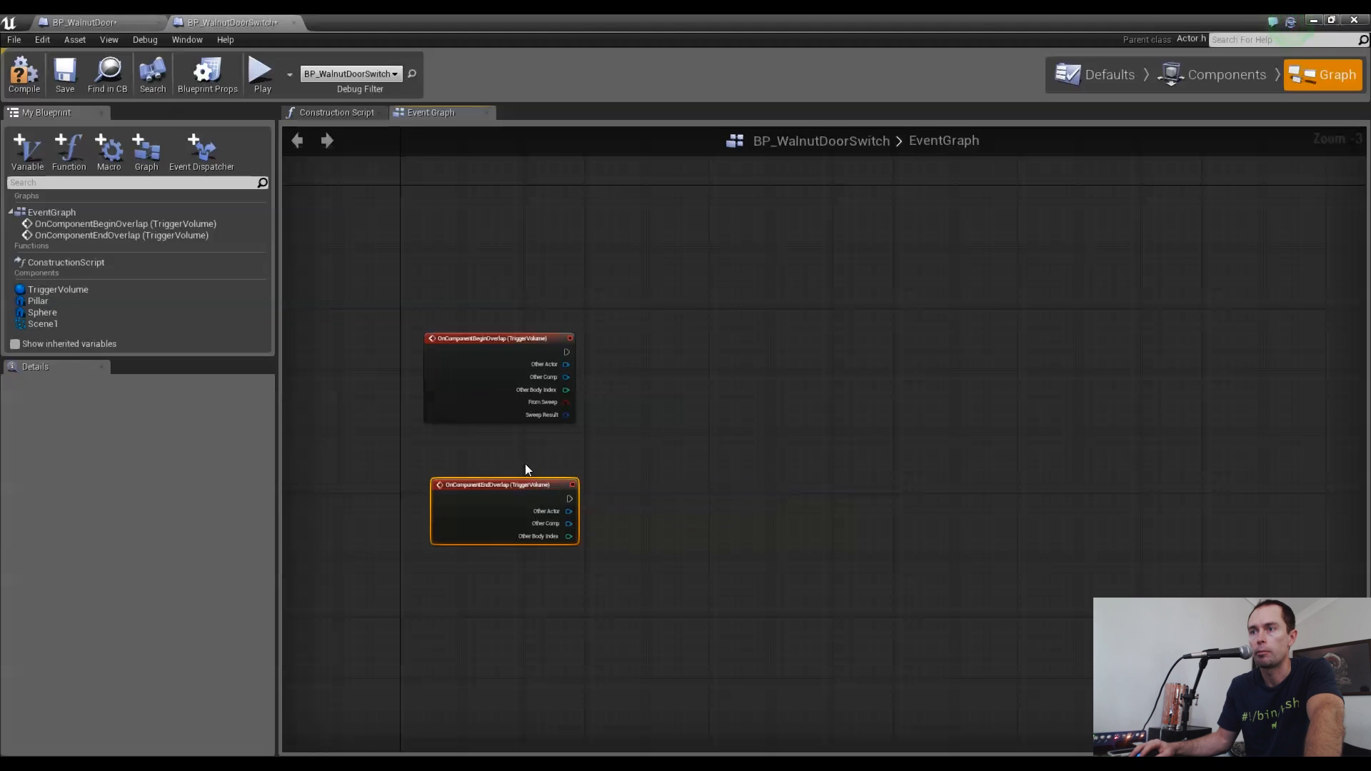
scroll(524, 461, up, 3)
right_drag(523, 455, 675, 462)
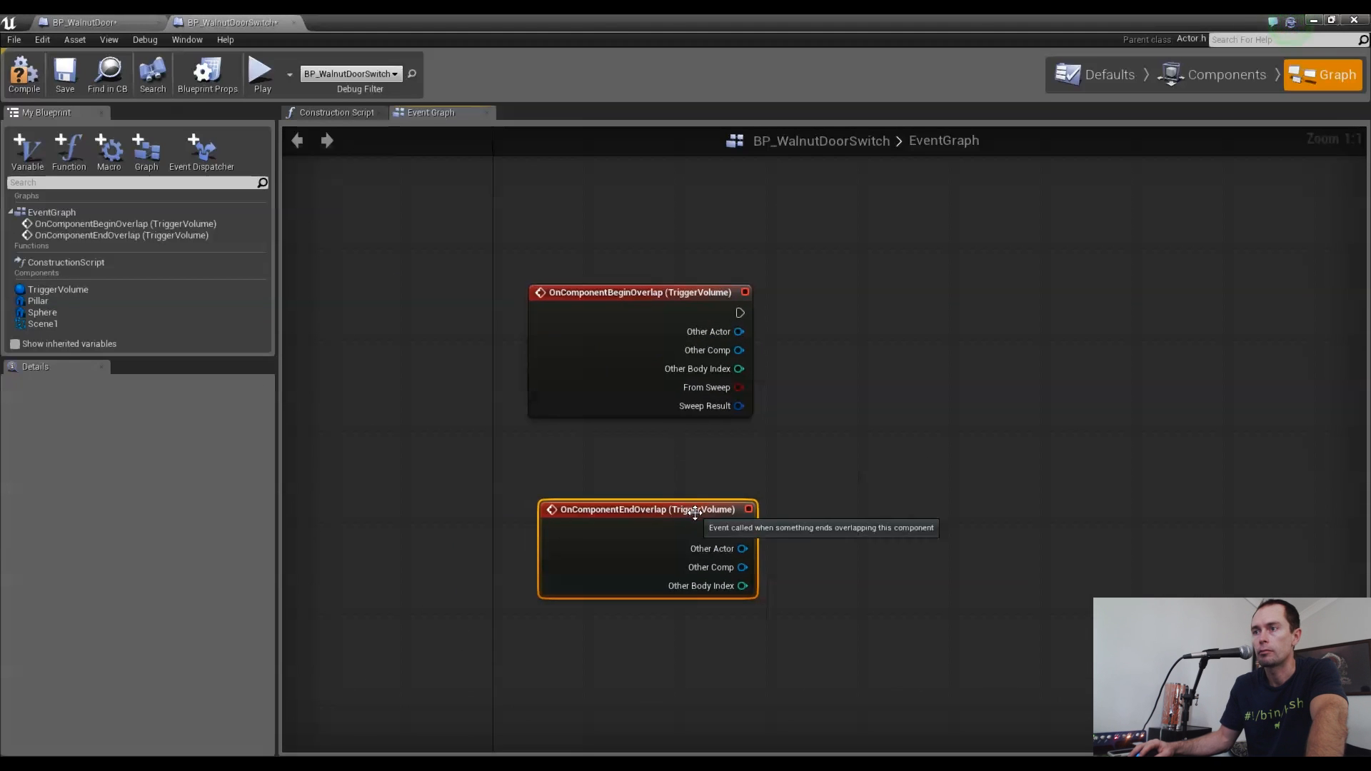
drag(673, 506, 684, 494)
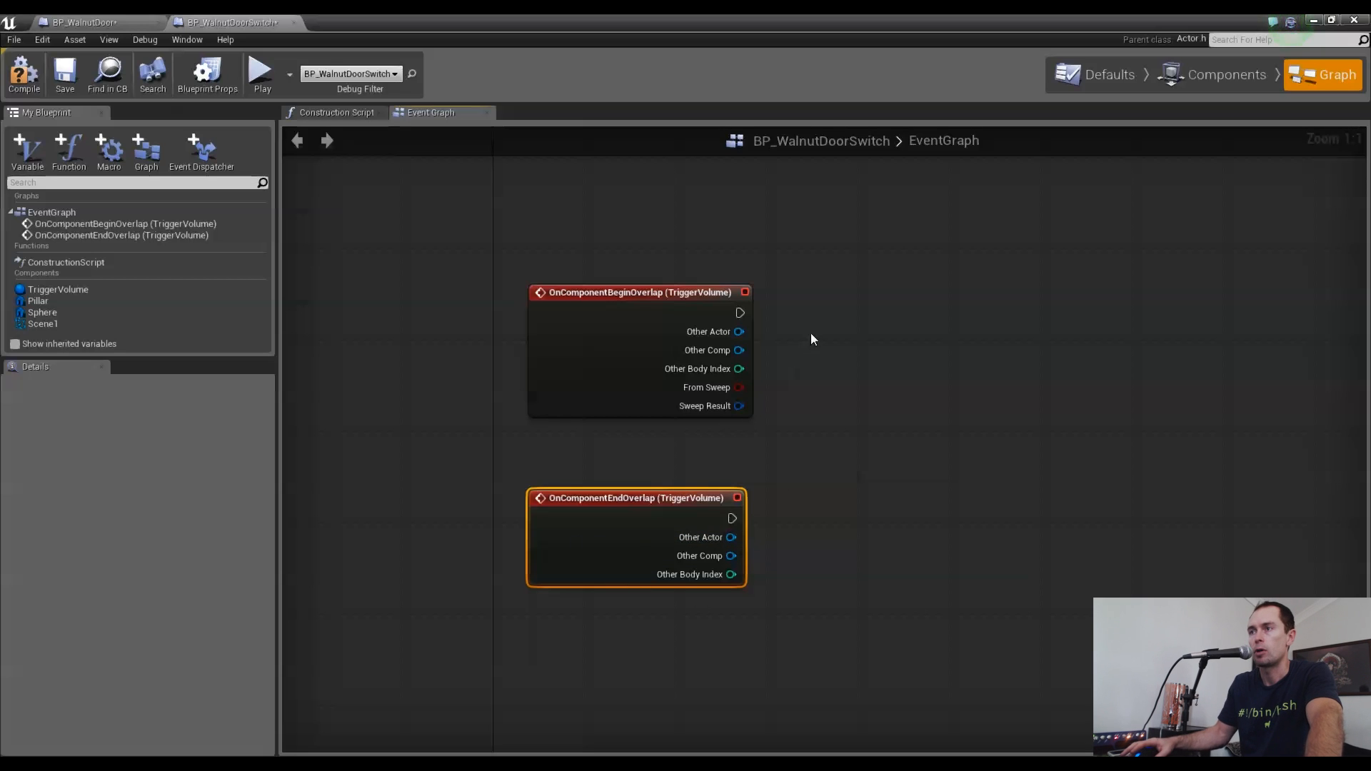
Connect the begin-overlap event to an Enable Input node and the end-overlap event to a Disable Input node
drag(740, 311, 853, 294)
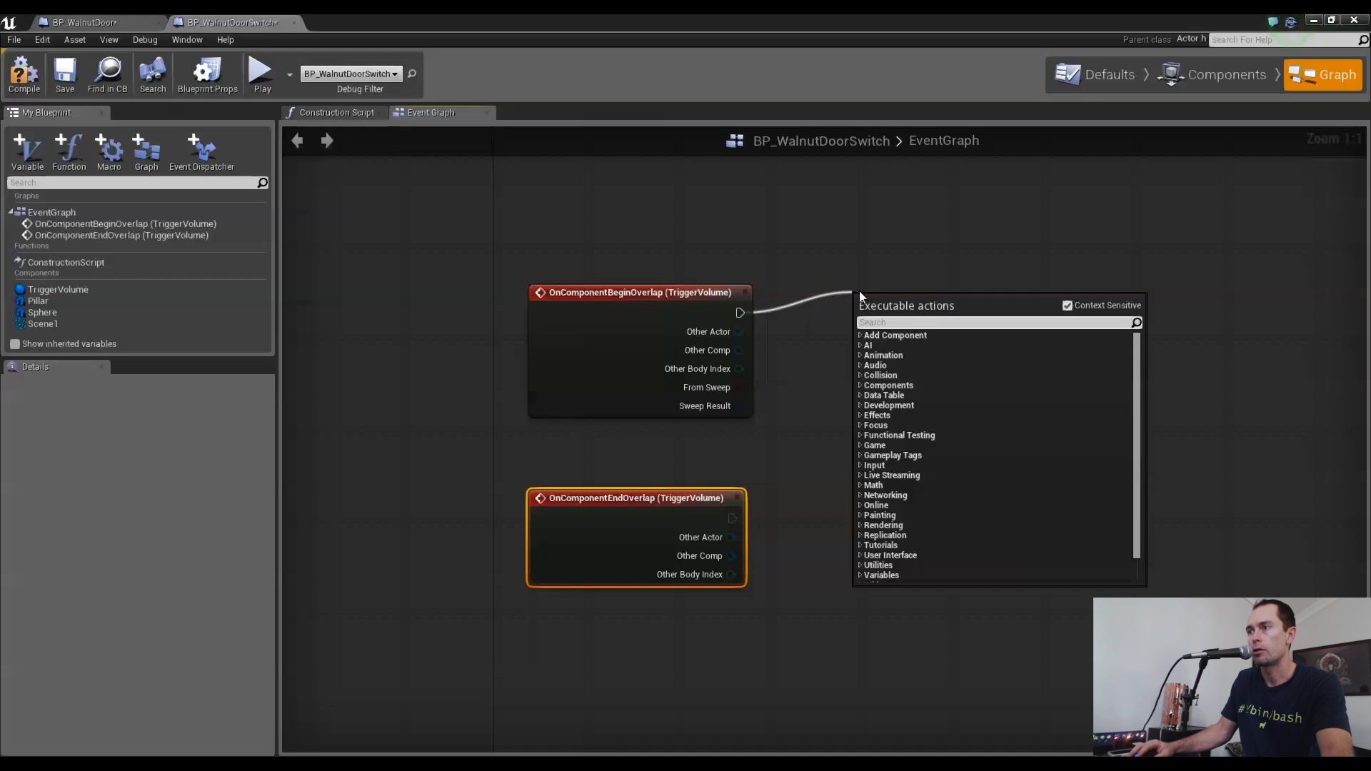
text(input)
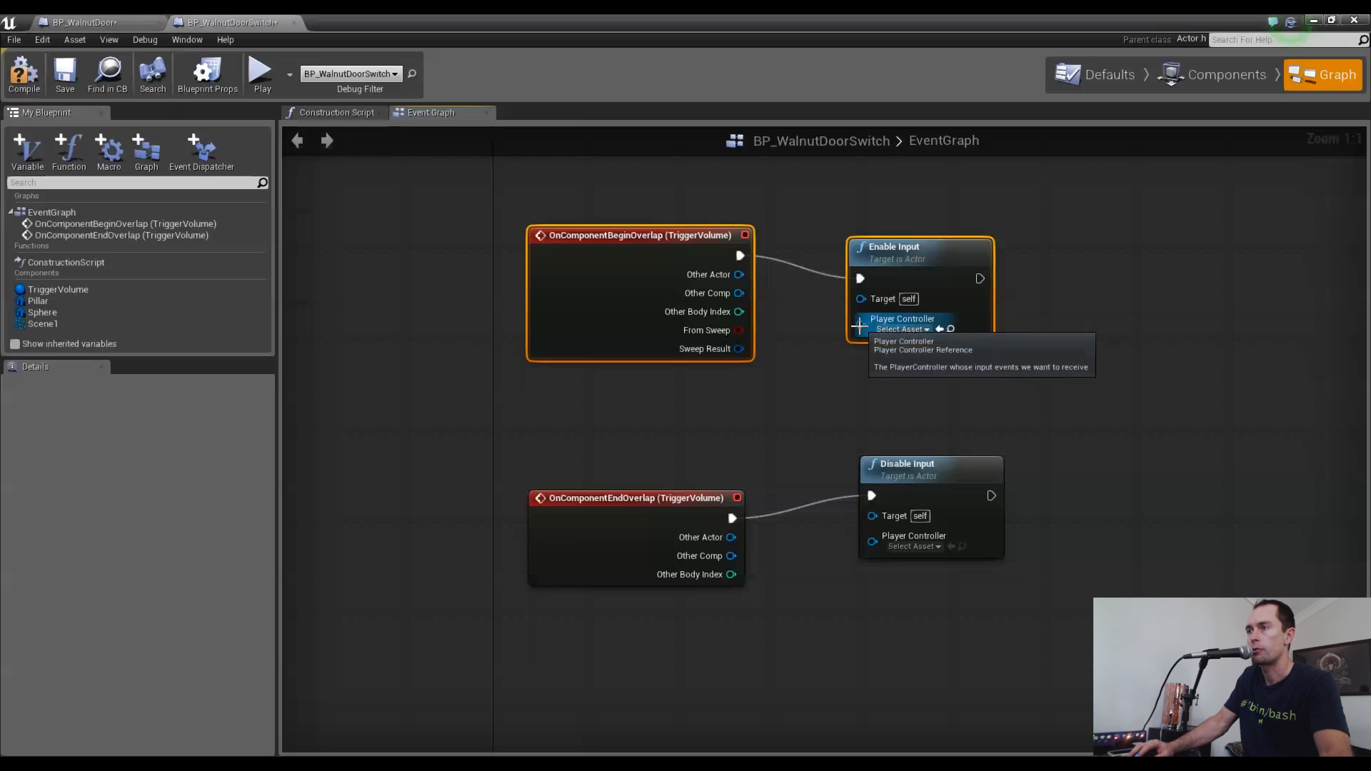
Add a Get Player Controller node between the two events and wire it to the Player Controller inputs of Enable Input and Disable Input
drag(861, 324, 721, 412)
text(get)
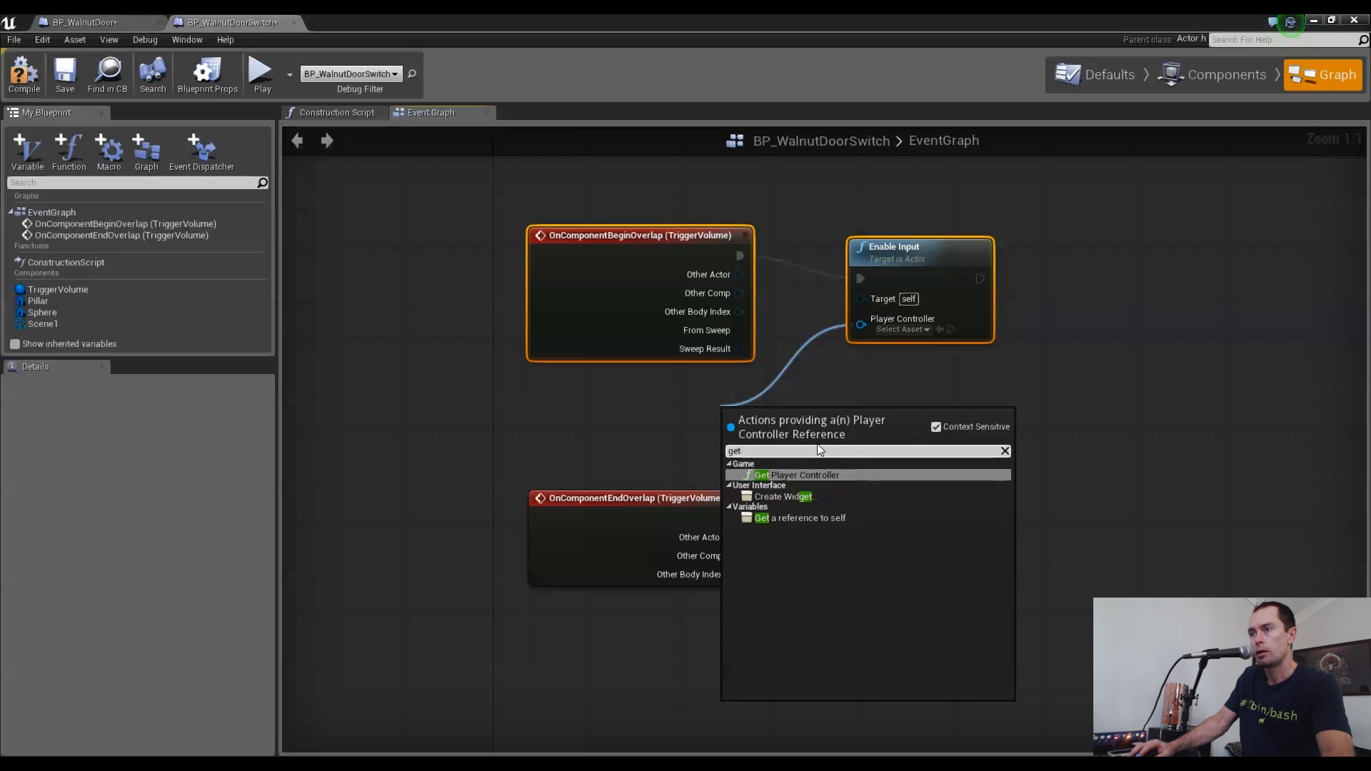
click(823, 474)
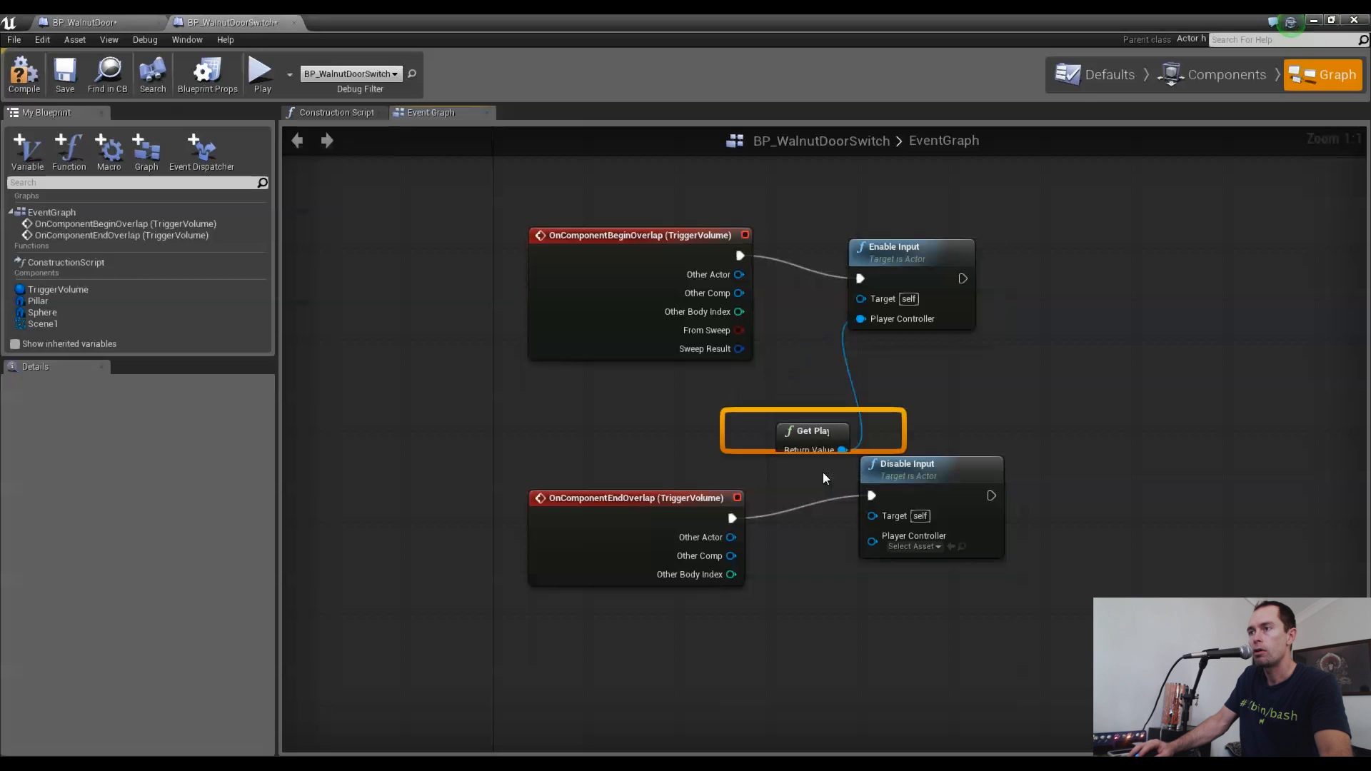
drag(856, 422, 730, 410)
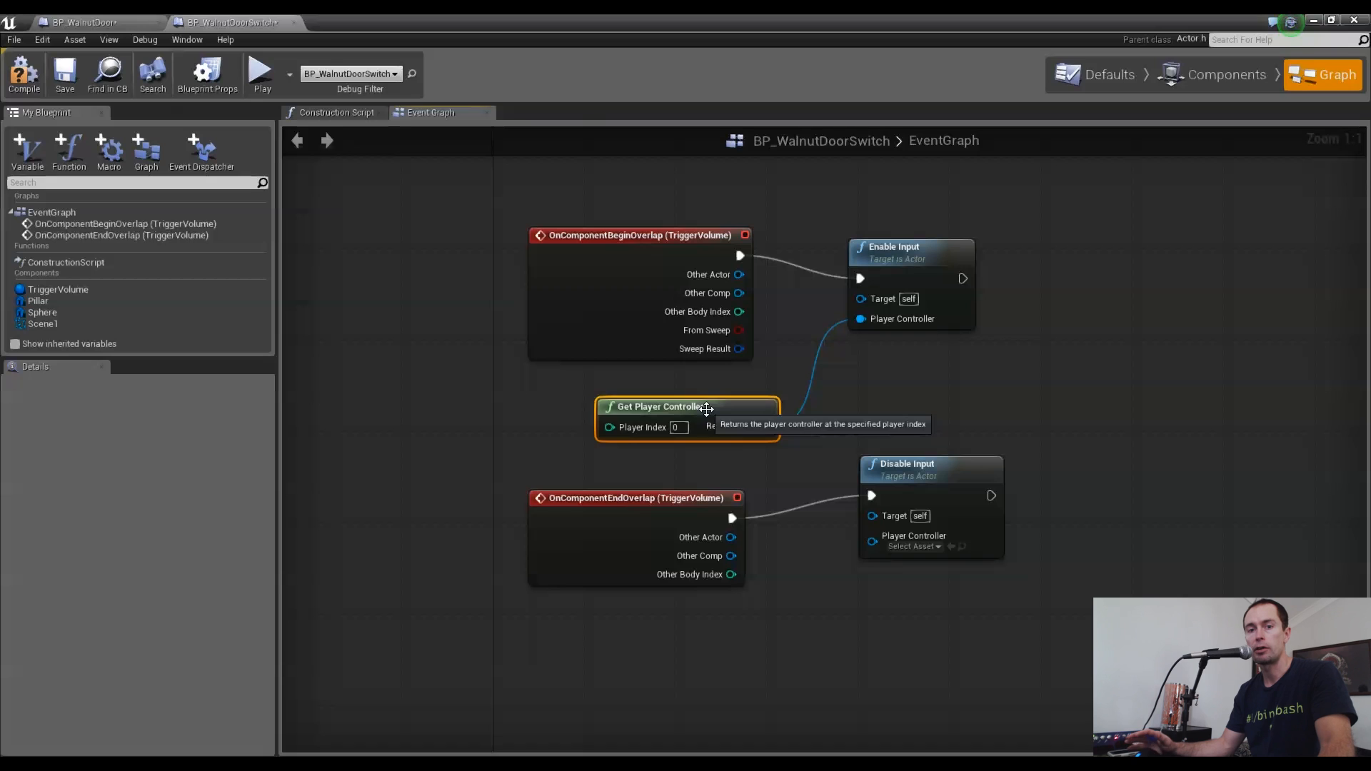
drag(765, 427, 873, 541)
Add an E key event above Enable Input and connect its Pressed output to the Enter input of a new Gate node
right_drag(810, 355, 655, 431)
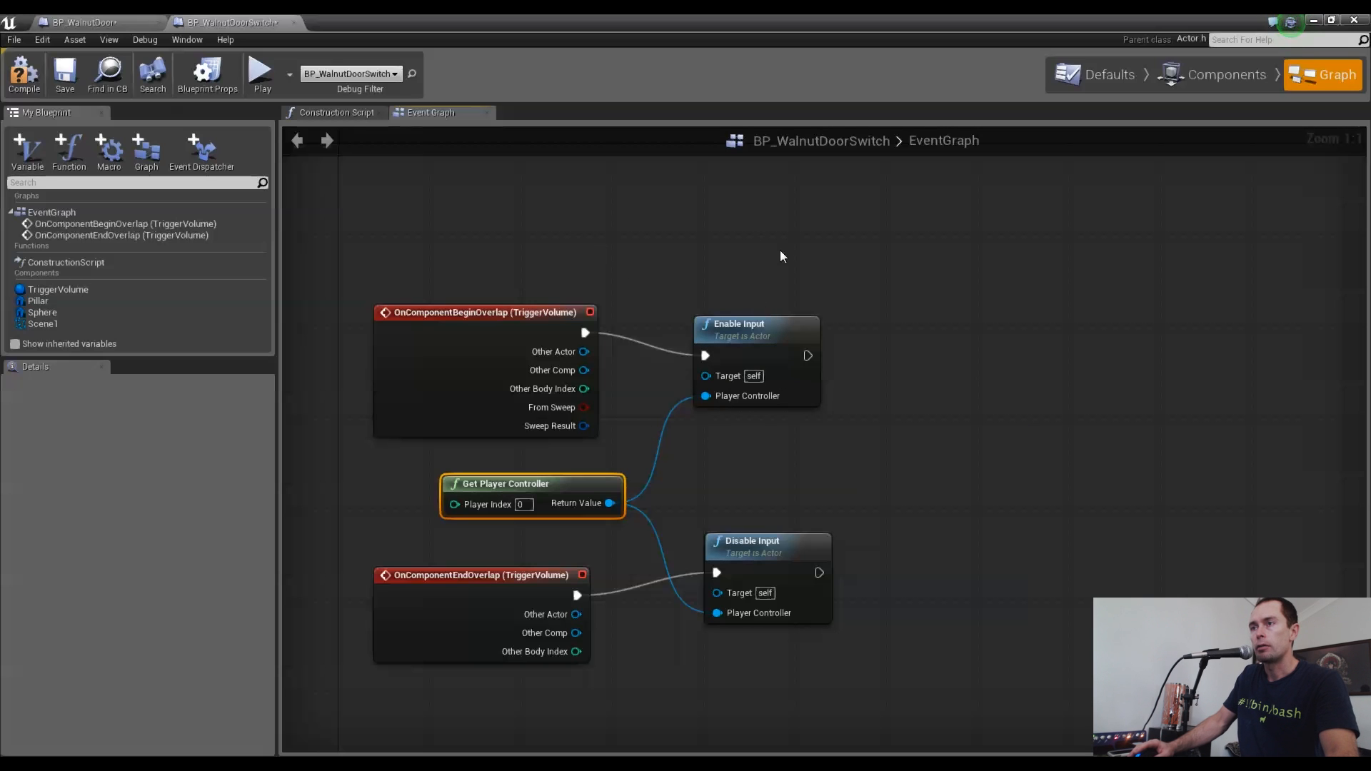
right_click(708, 220)
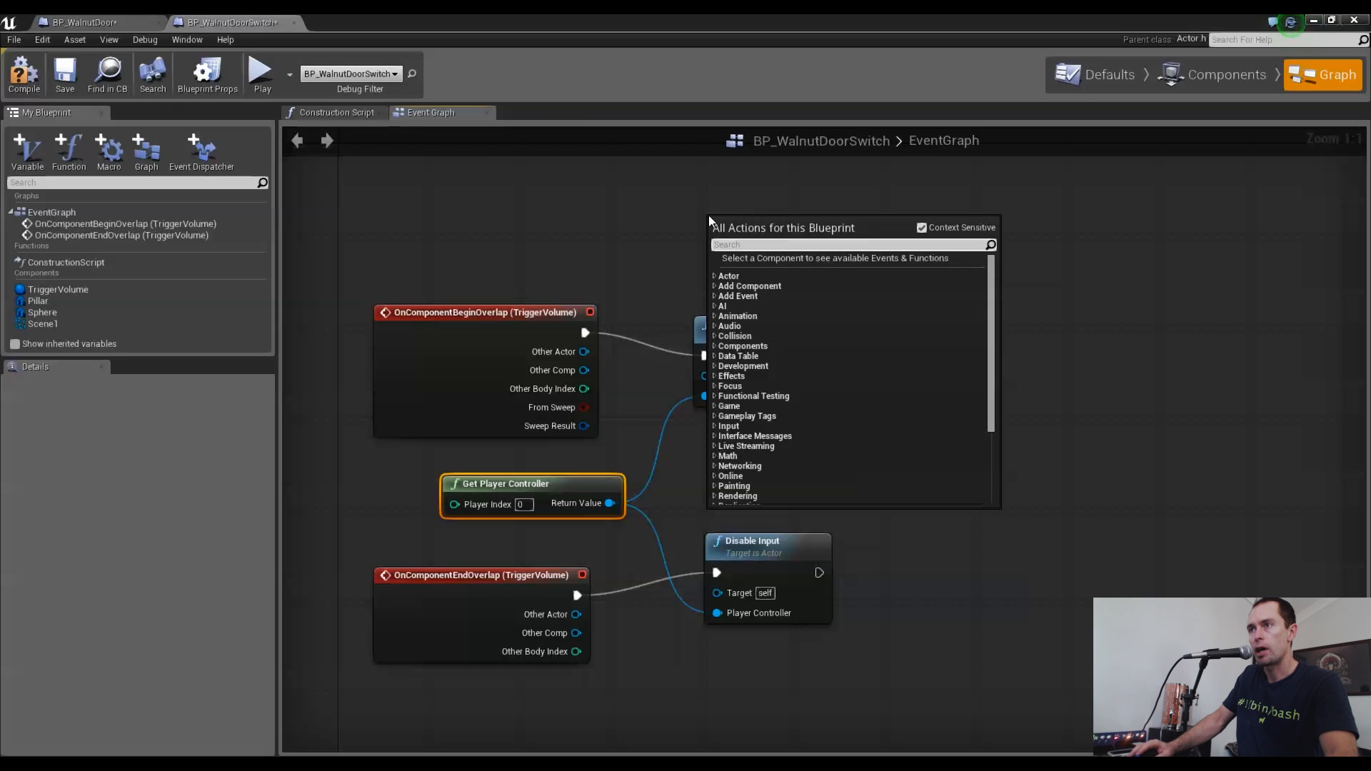
text(e)
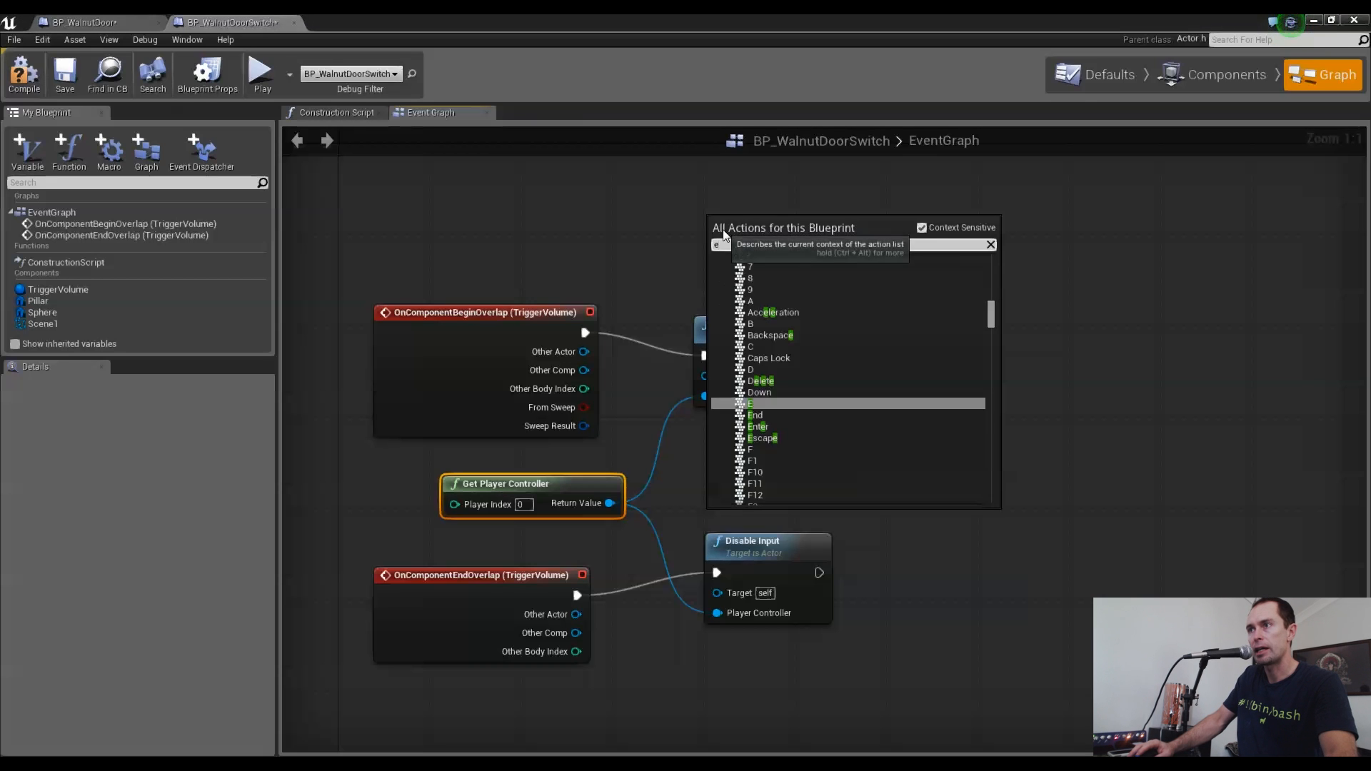
click(754, 405)
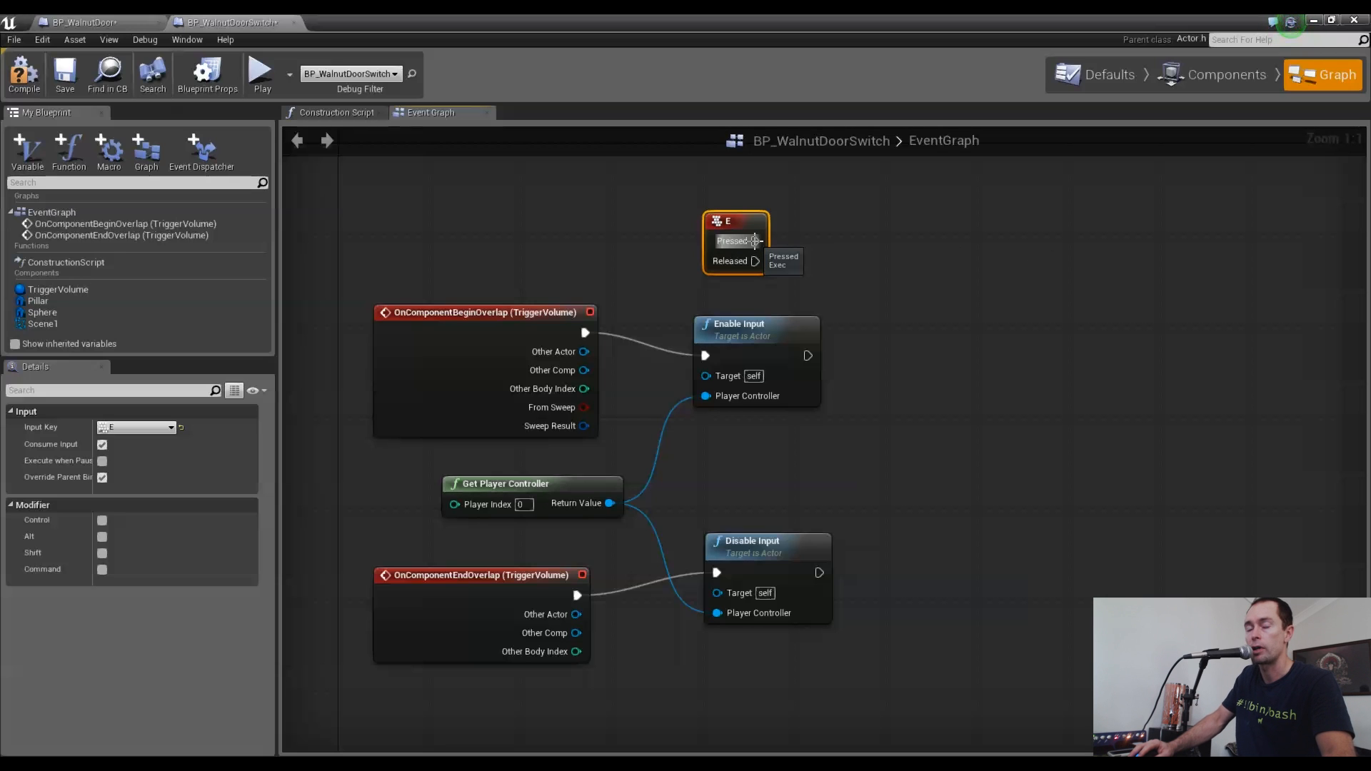
drag(755, 241, 882, 289)
text(gate)
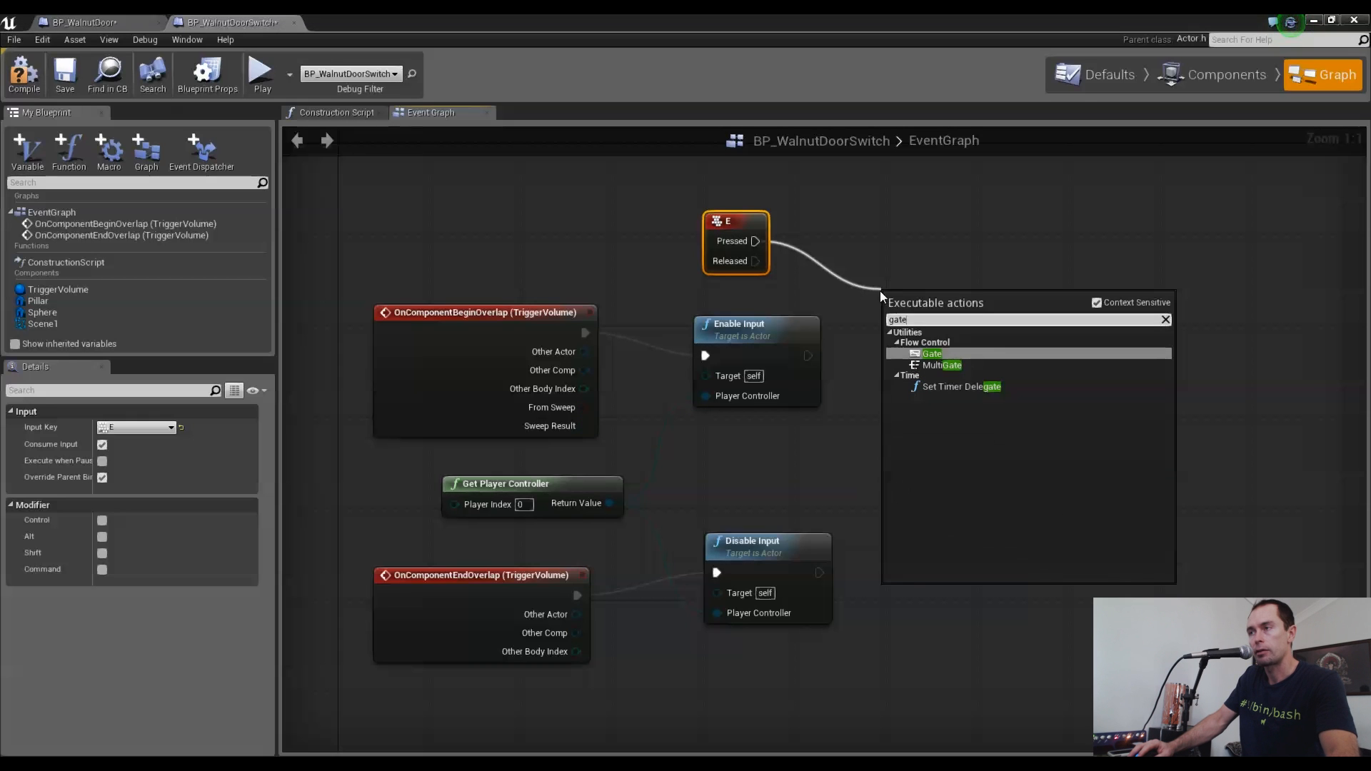
click(933, 355)
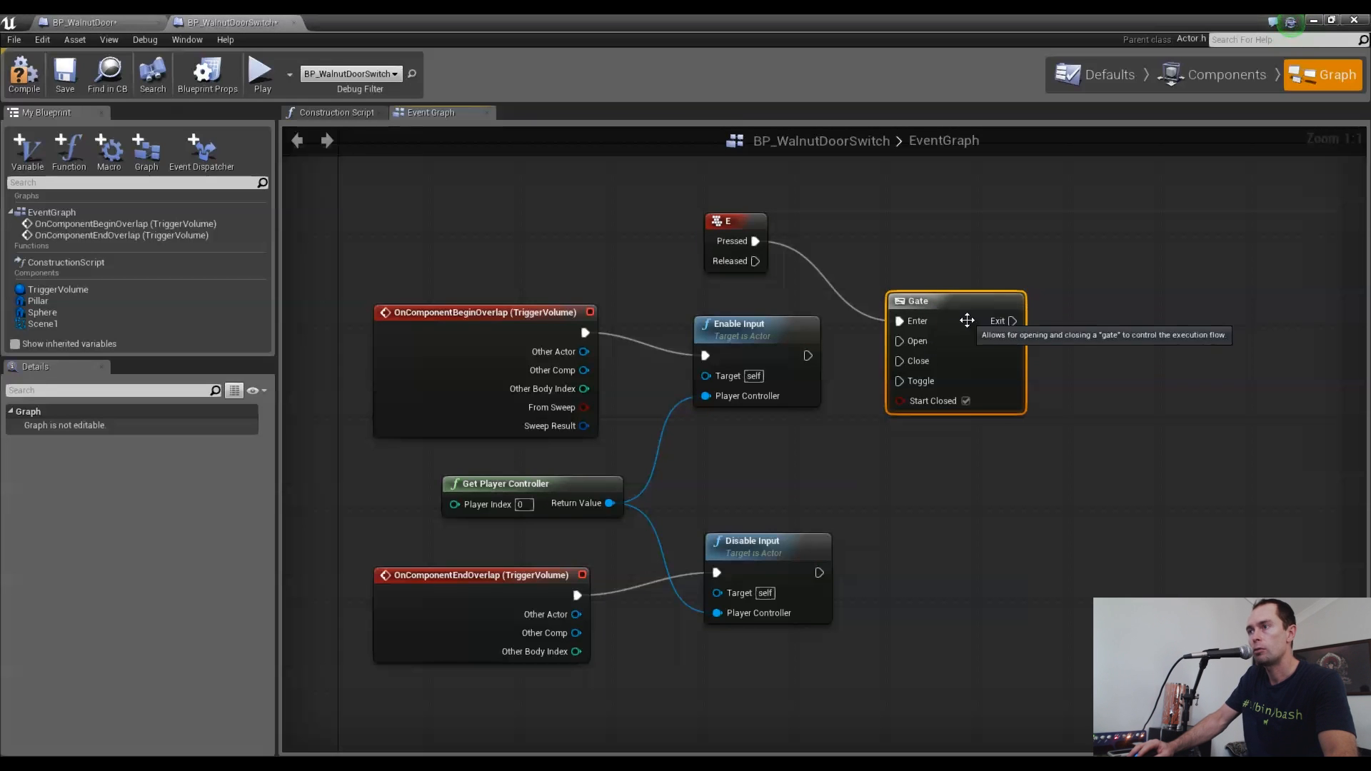